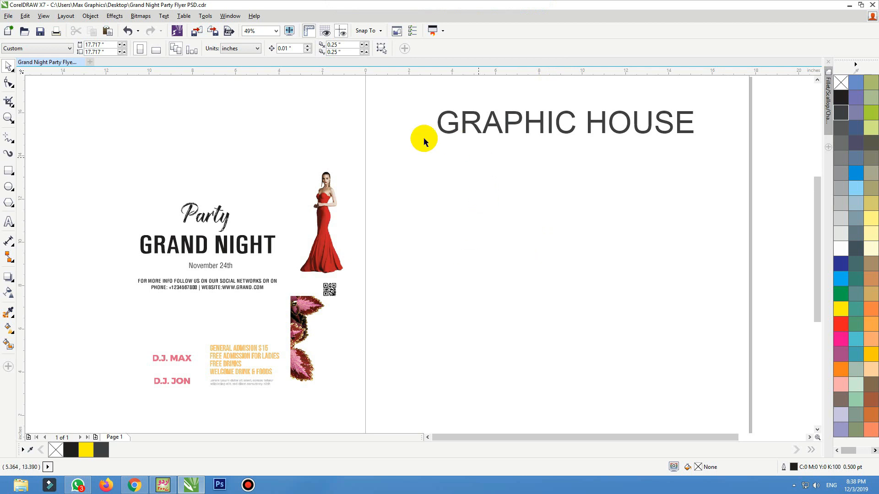
Look over the prepared party texts, QR code, leaf image, lady image and the GRAPHIC HOUSE heading.
click(258, 361)
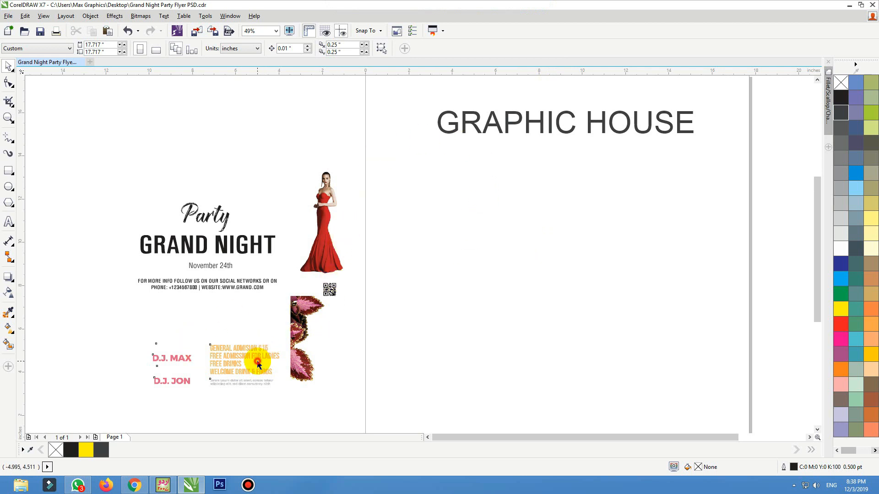
click(226, 294)
click(232, 287)
click(297, 309)
click(332, 286)
click(309, 258)
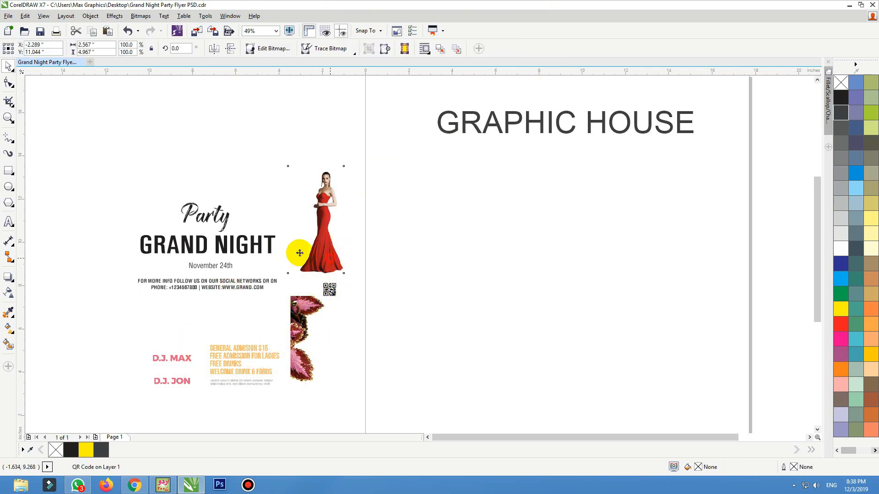
click(244, 245)
click(228, 214)
click(356, 219)
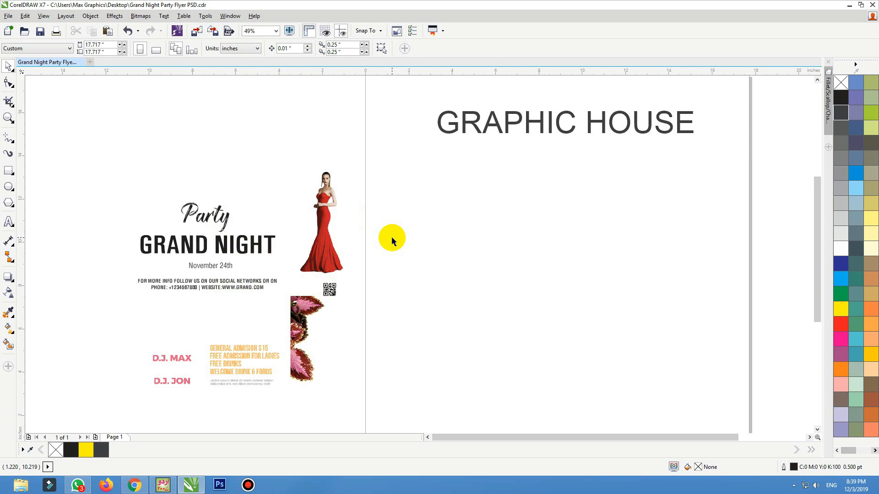
click(480, 124)
click(472, 231)
Draw a rectangle below the GRAPHIC HOUSE heading and size it to 8.3 by 10.5 inches.
scroll(491, 207, down, 1)
key(F2)
drag(622, 143, 302, 355)
click(8, 171)
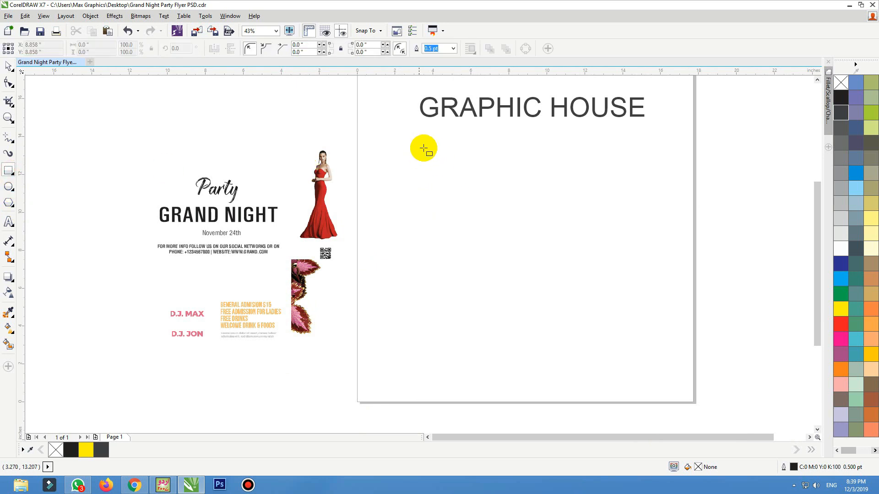
drag(431, 148, 599, 380)
double_click(96, 46)
text(8.)
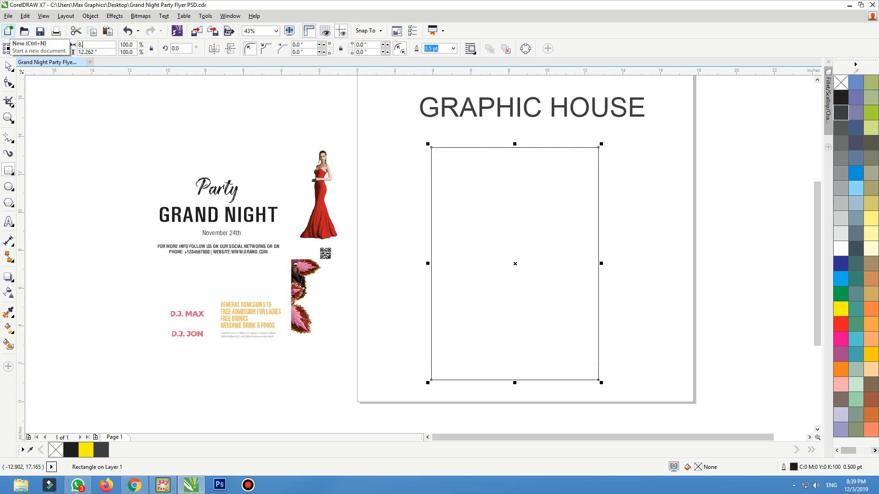
text(10.5)
key(Return)
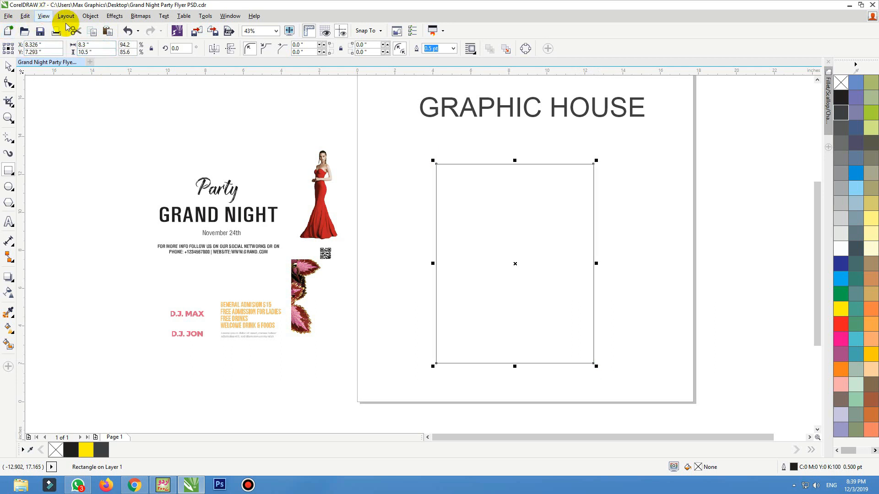
Try a rectangle height of 11 inches and settle on 11.5 inches.
text(11)
key(Return)
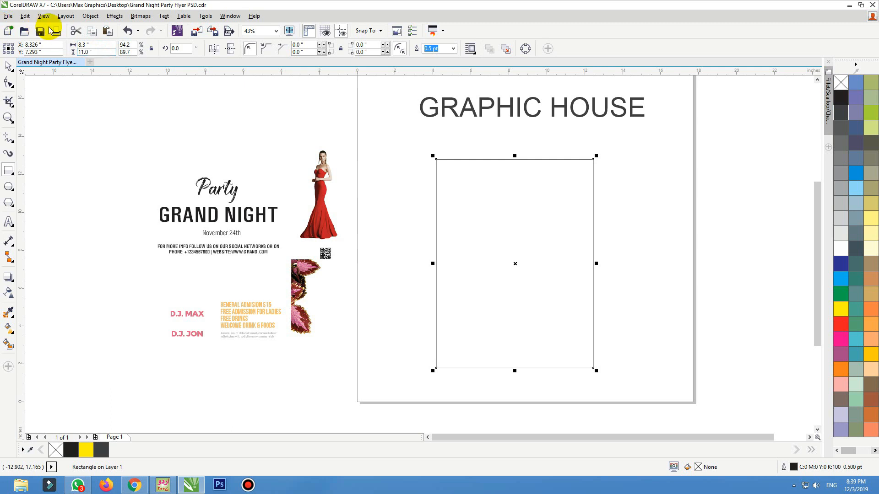
double_click(98, 51)
text(11.5)
key(Return)
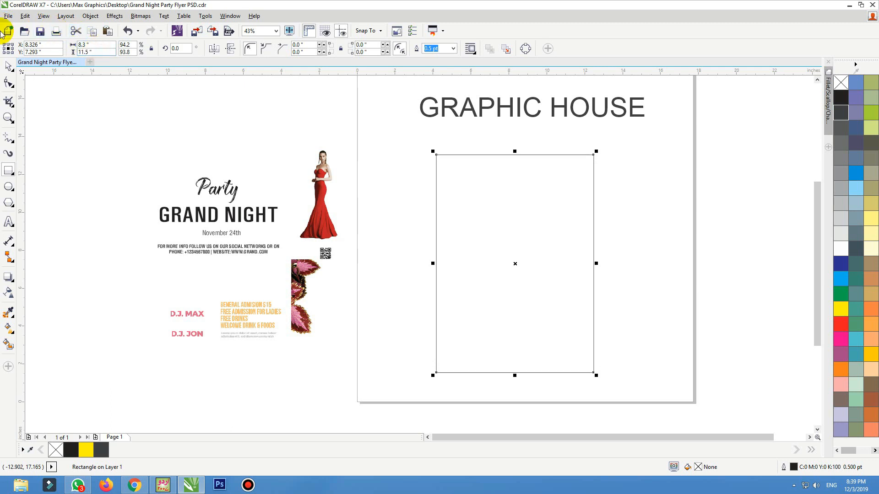
Center the rectangle on the page and move the GRAPHIC HOUSE heading up slightly above it.
key(p)
key(space)
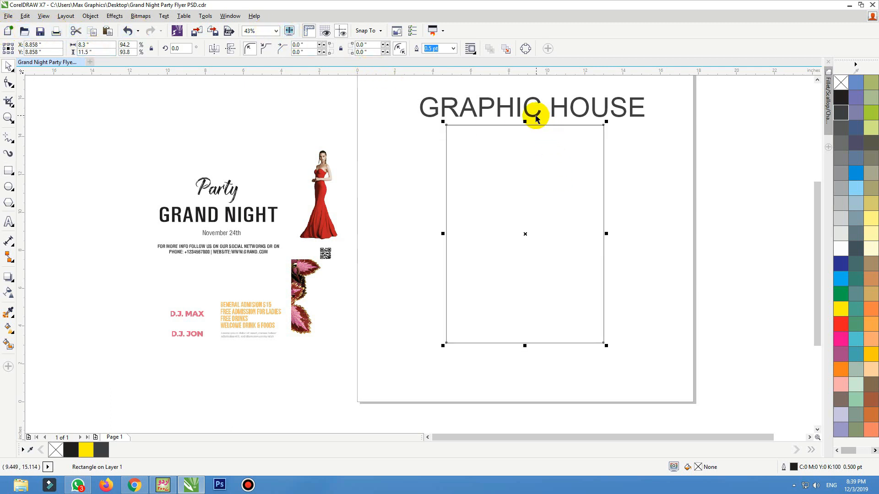
drag(537, 116, 536, 109)
click(527, 165)
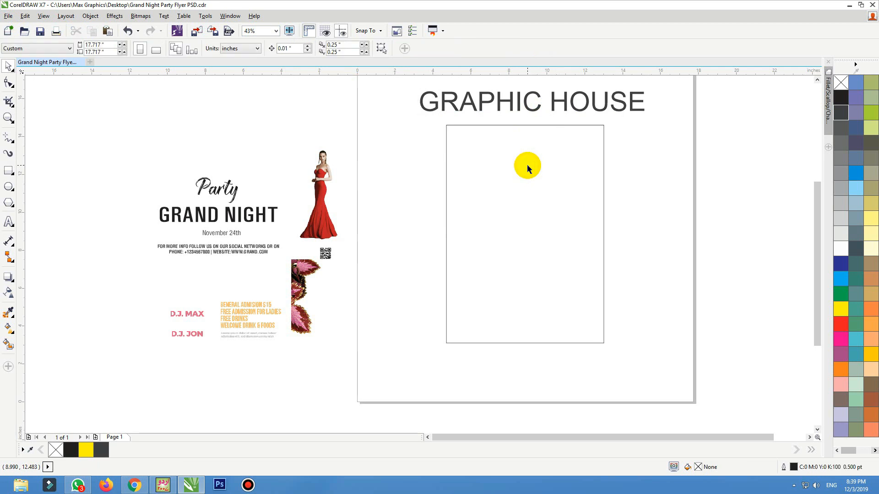
scroll(526, 167, up, 1)
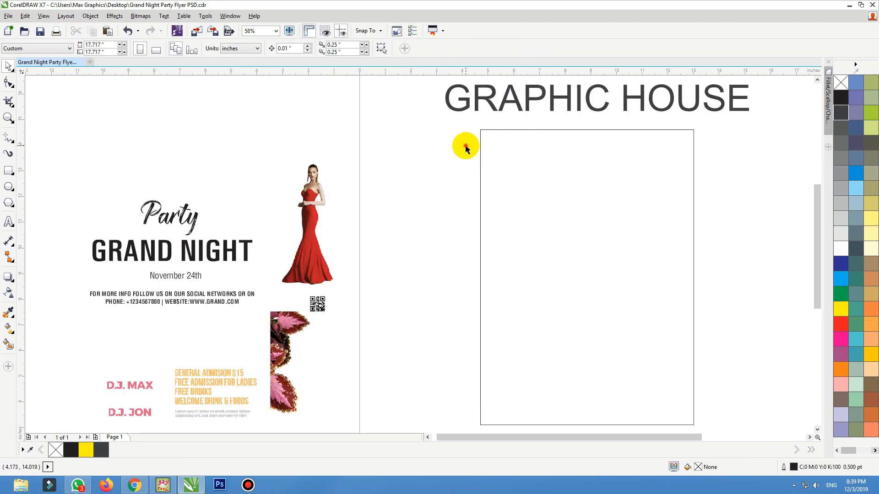
Move the red dress lady and the leaf image closer to the flyer rectangle, placing the leaf below the lady.
click(316, 198)
drag(319, 234, 429, 226)
drag(276, 337, 363, 343)
drag(394, 237, 384, 255)
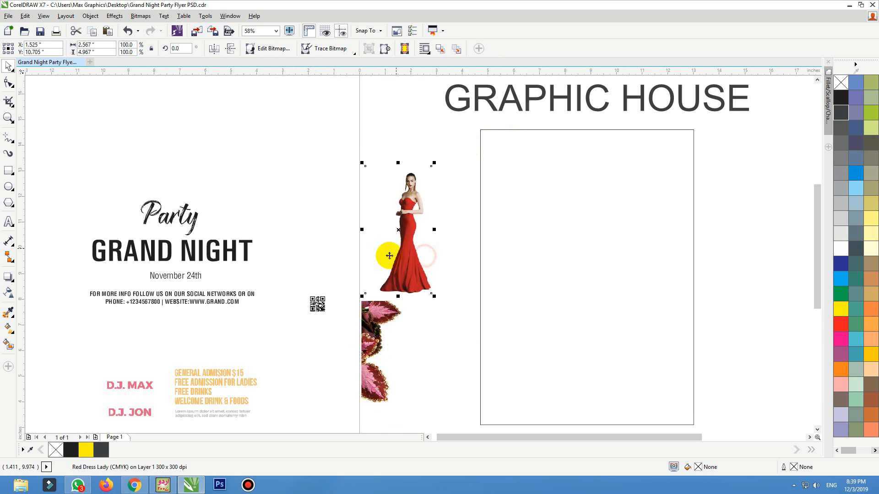
mouse_move(382, 314)
mouse_down()
mouse_move(364, 287)
mouse_move(382, 329)
mouse_up()
click(313, 303)
click(270, 260)
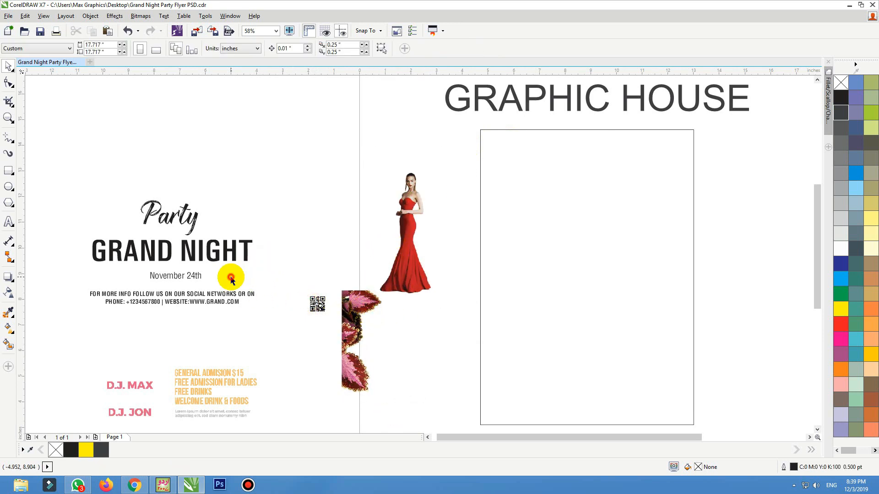
click(212, 291)
click(543, 196)
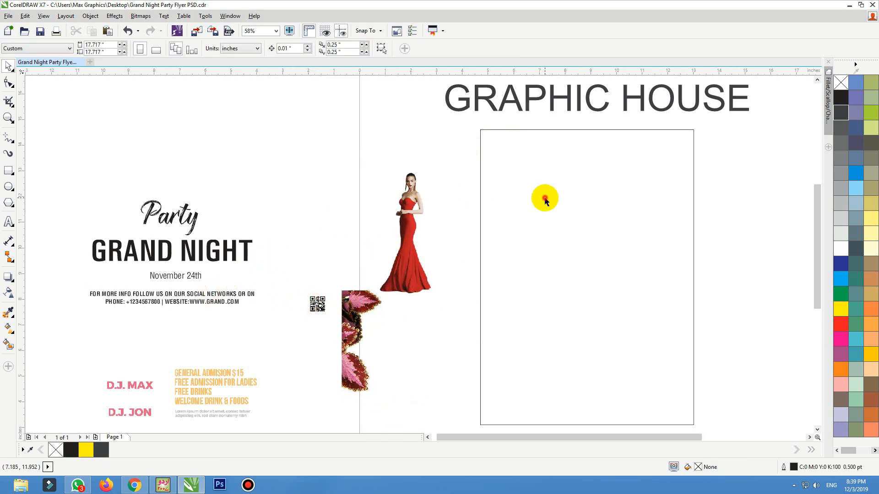
Fill the flyer rectangle with the Blue Purple palette colour, C 40, M 100, Y 0, K 0.
click(481, 158)
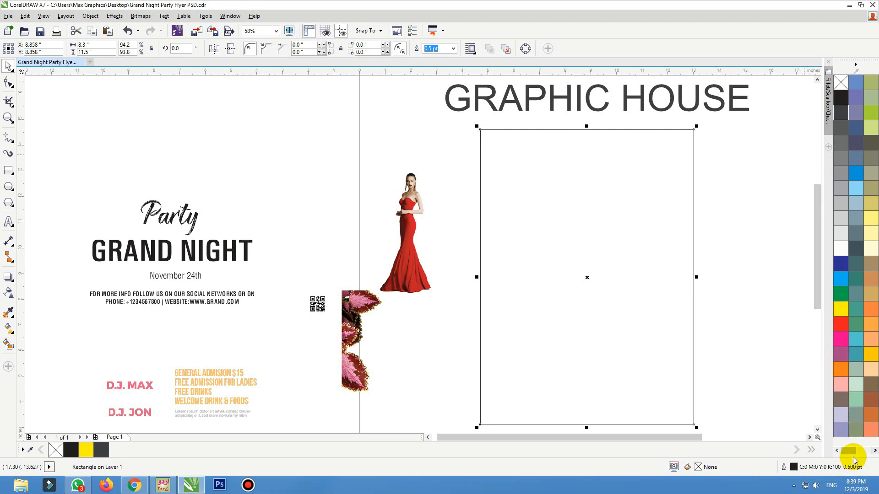
drag(848, 452, 864, 454)
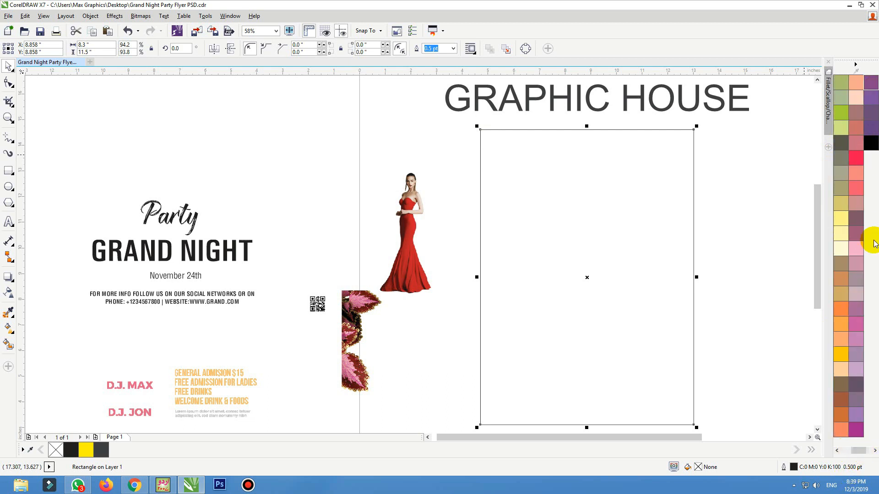
click(857, 433)
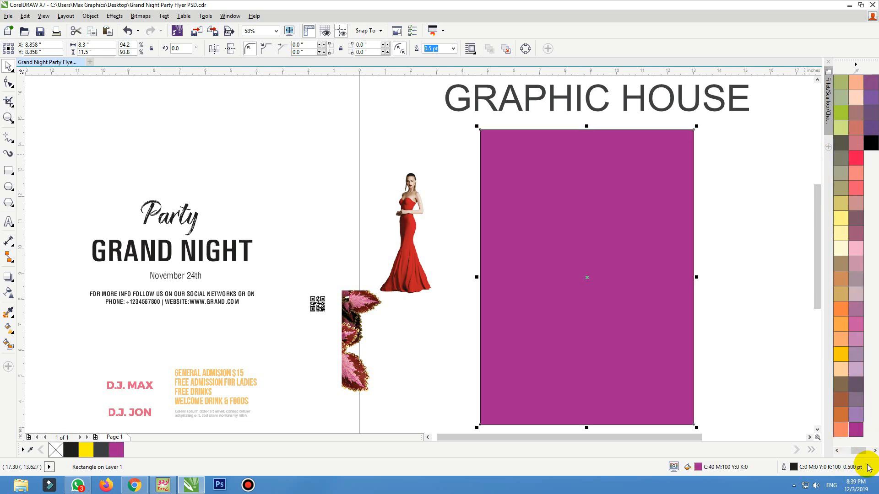
drag(858, 451, 838, 453)
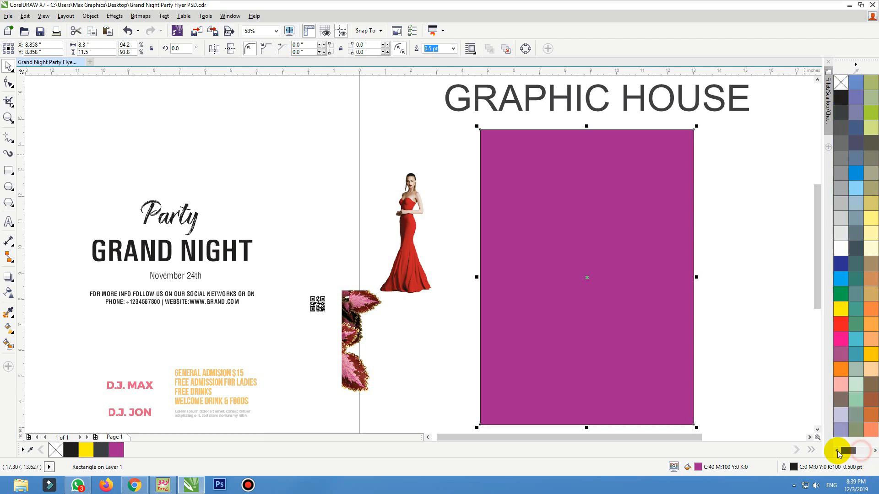
Edit the rectangle's fill and set its cyan value to 60.
double_click(699, 467)
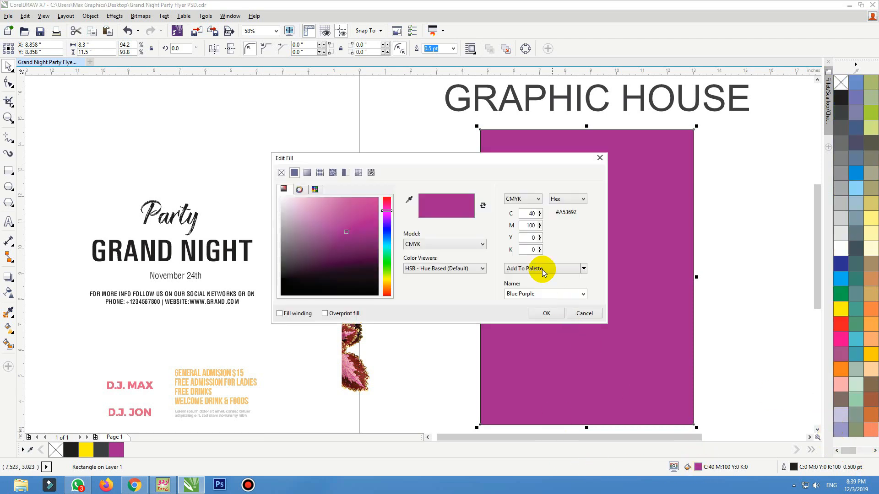
double_click(527, 213)
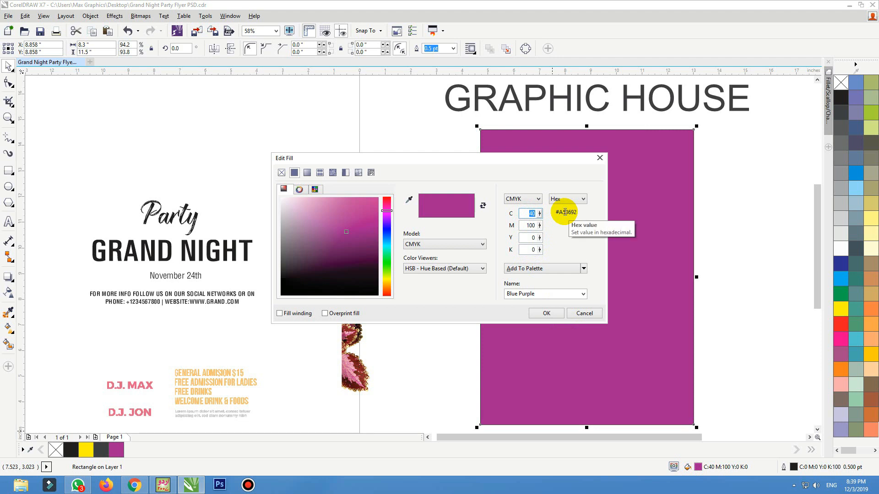
text(60)
click(565, 211)
key(Tab)
key(Tab)
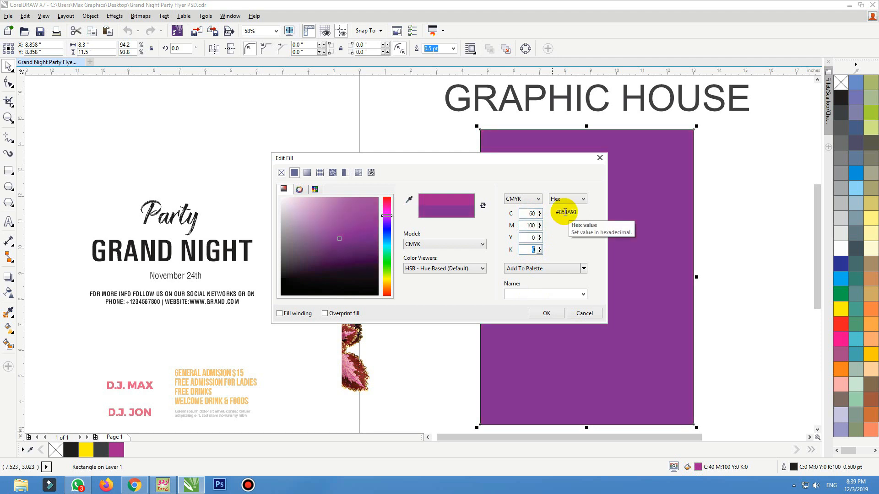
Set the fill's black value to 70, apply the colour, and keep the rectangle in its centered position.
text(50)
key(shift+Tab)
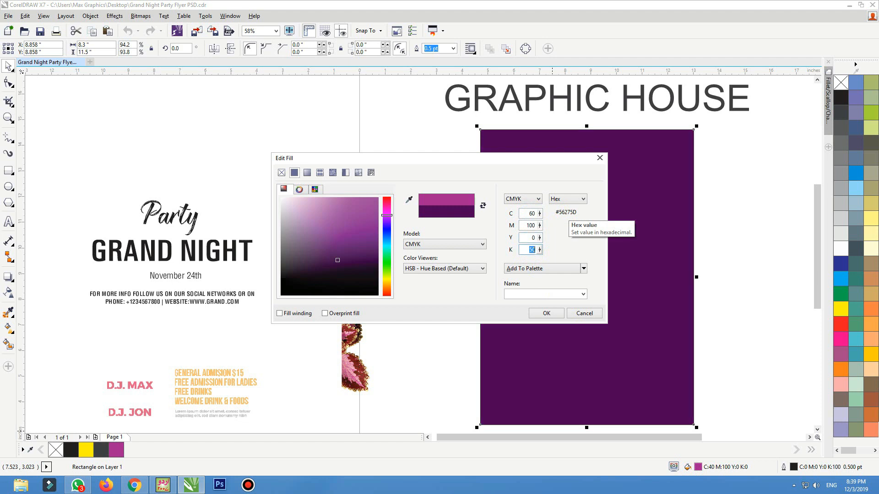
text(70)
click(565, 211)
key(shift+Tab)
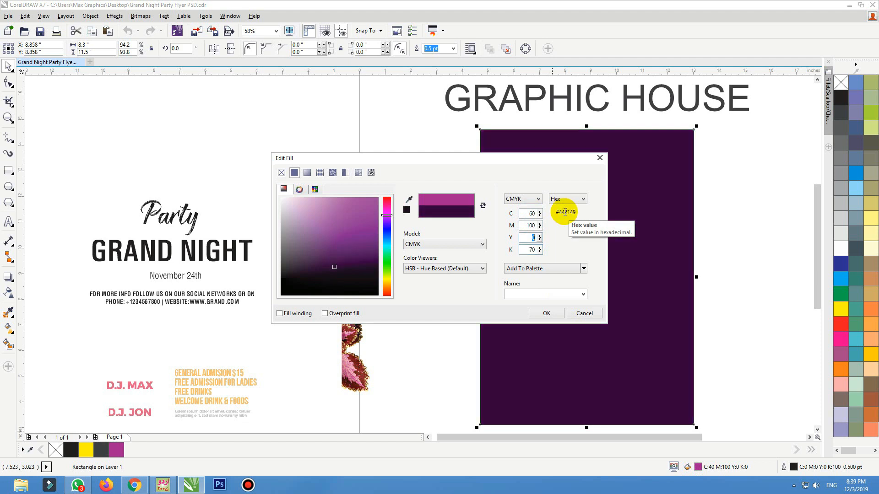
click(547, 314)
drag(568, 365, 564, 349)
key(ctrl+z)
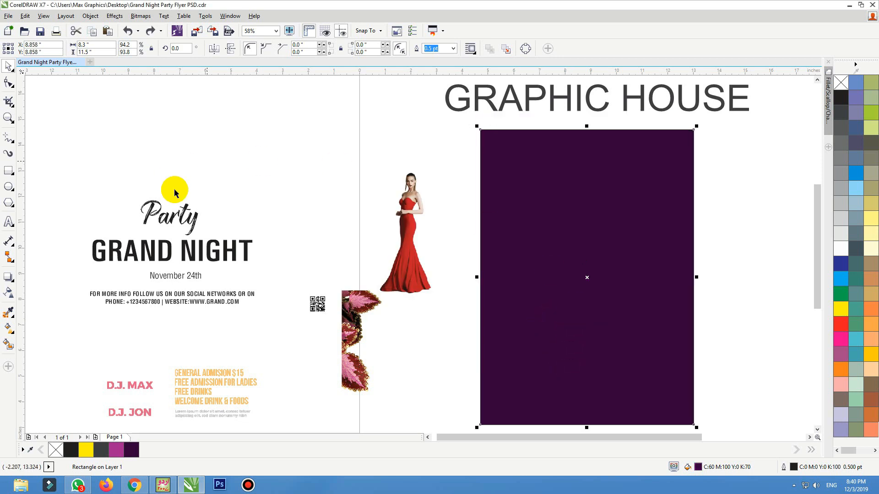
Draw a circle about 7.5 inches wide overlapping the rectangle's right edge, fill it with Blue Purple and remove its outline.
click(9, 186)
drag(744, 184, 588, 377)
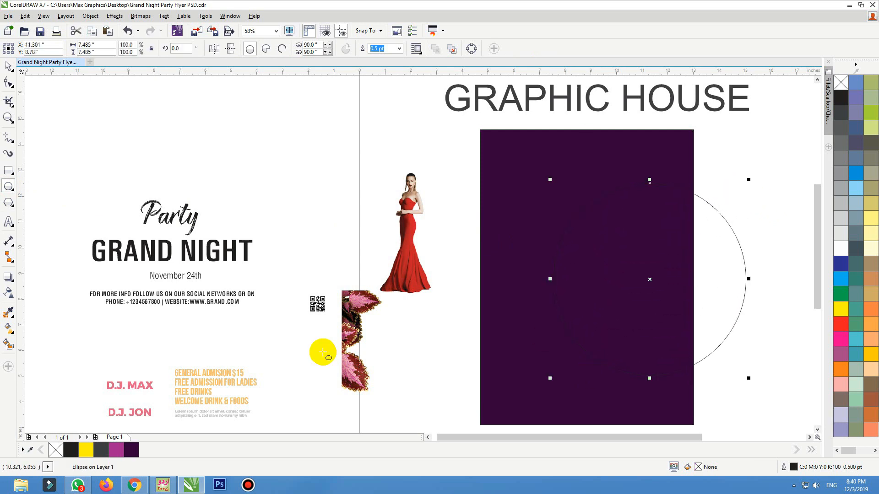
click(117, 451)
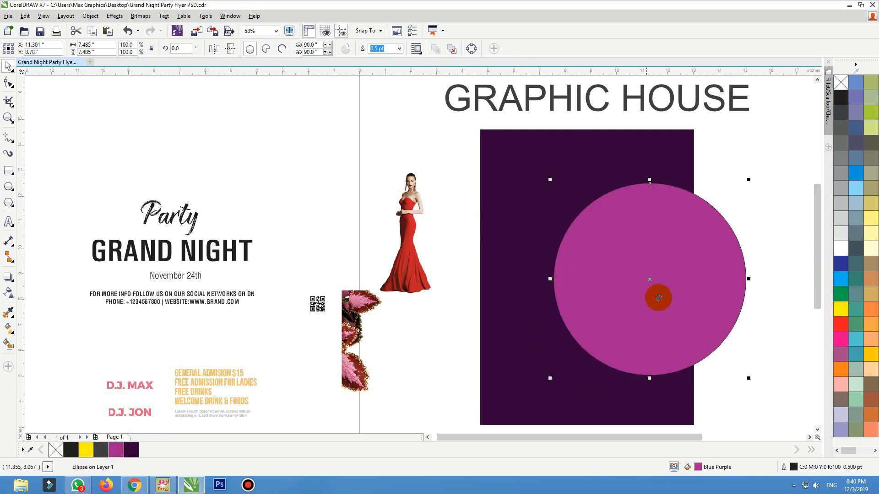
right_click(842, 82)
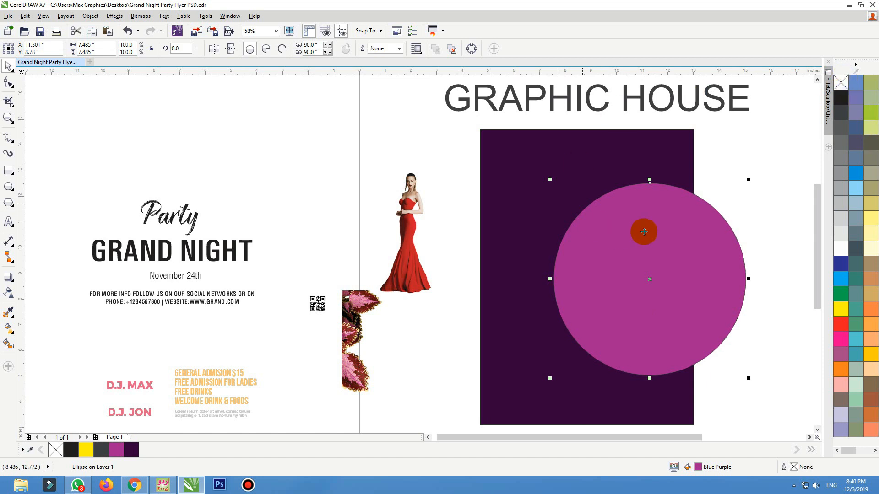
Convert the purple circle to a CMYK bitmap at 100 dpi with a transparent background.
click(147, 19)
click(179, 28)
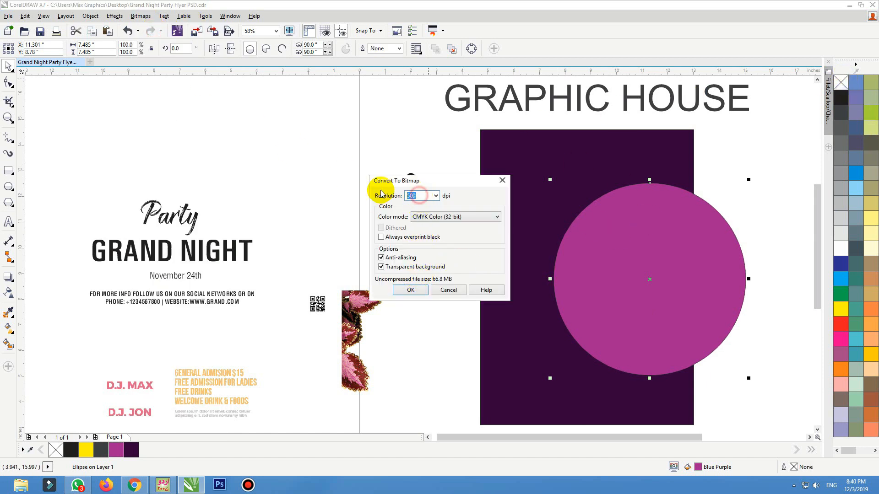
text(100)
key(Return)
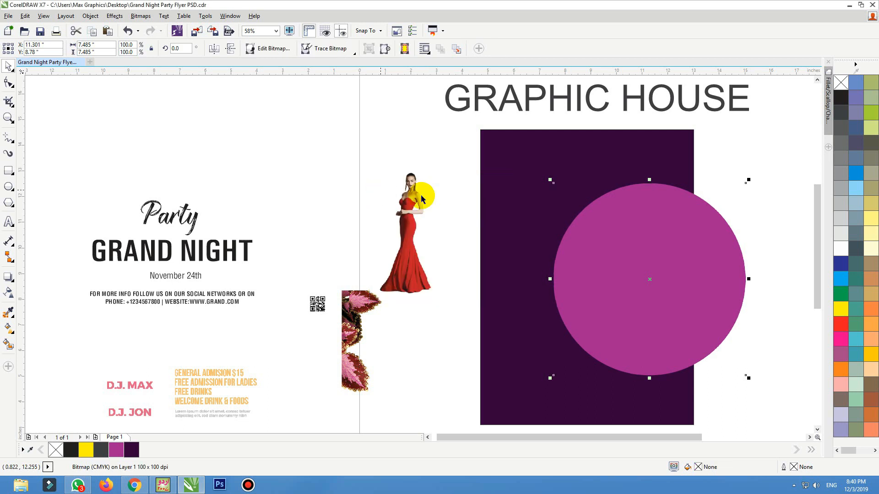
click(141, 17)
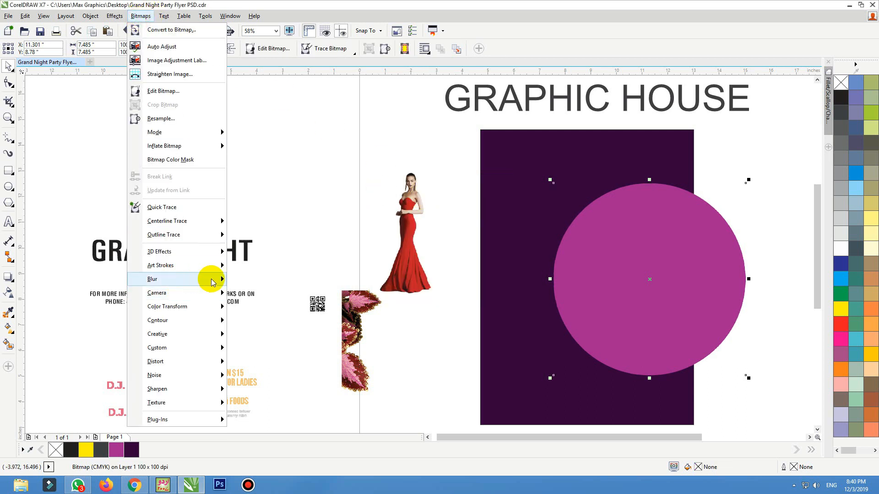
mouse_move(223, 279)
click(246, 291)
drag(405, 233, 426, 235)
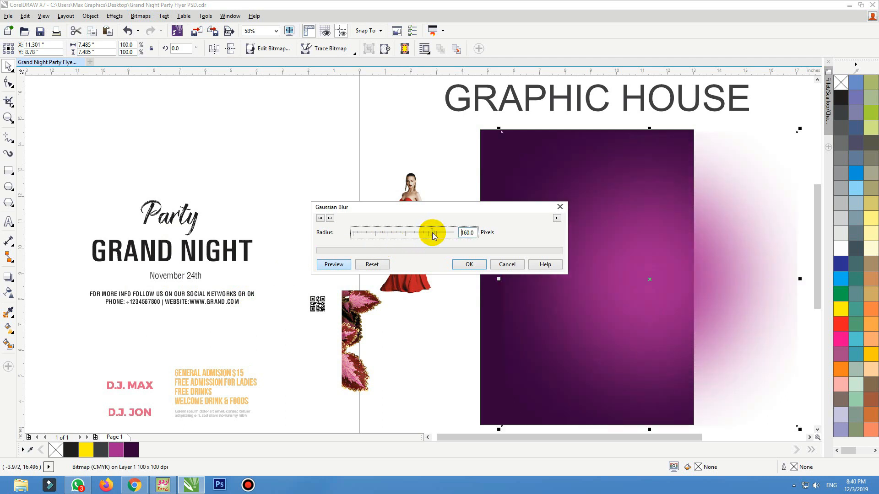
mouse_move(431, 232)
mouse_down()
mouse_move(418, 150)
mouse_move(423, 169)
mouse_up()
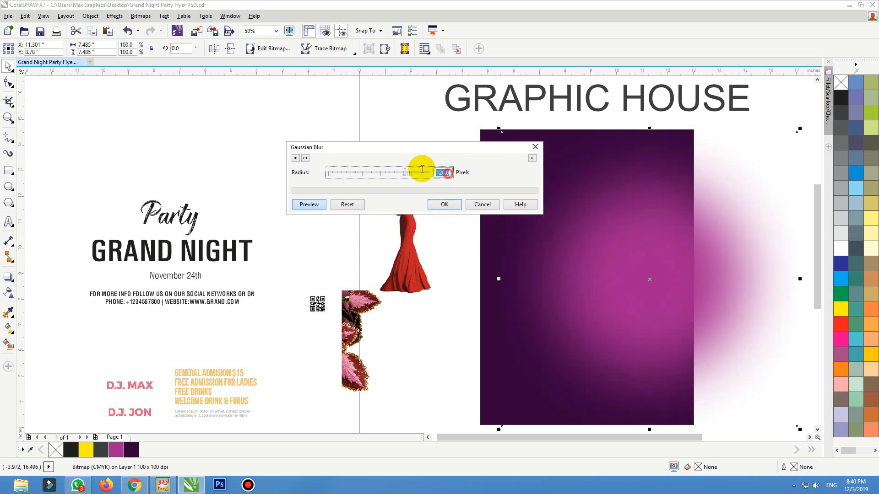
text(1)
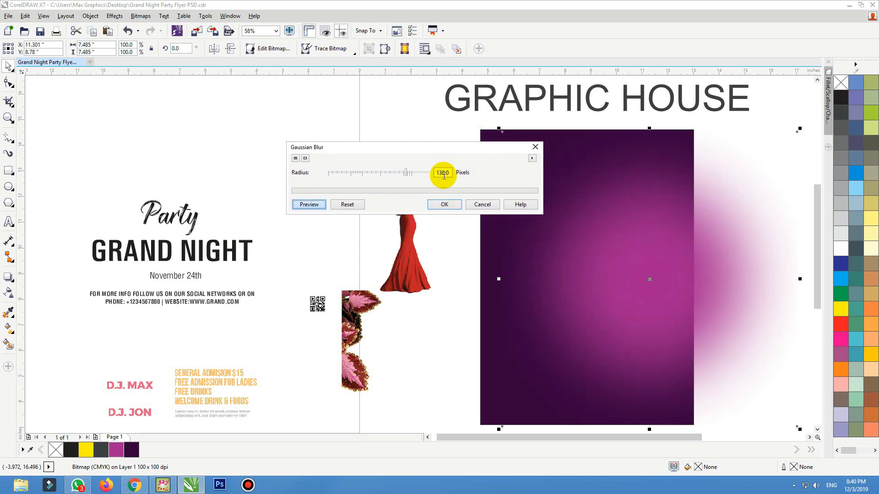
drag(449, 173, 430, 174)
text(150)
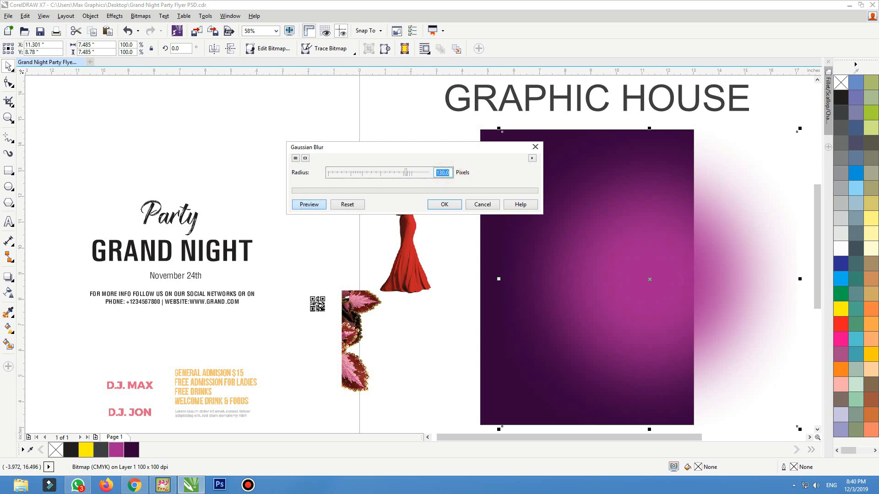
key(Tab)
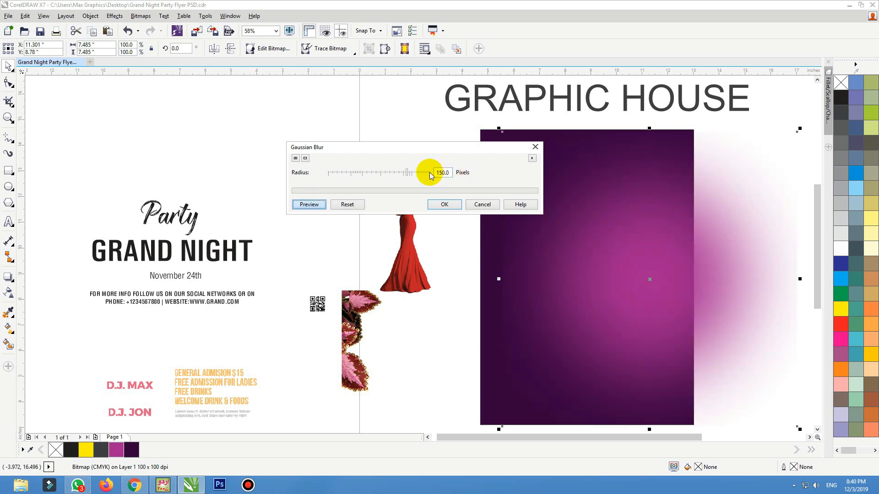
click(482, 205)
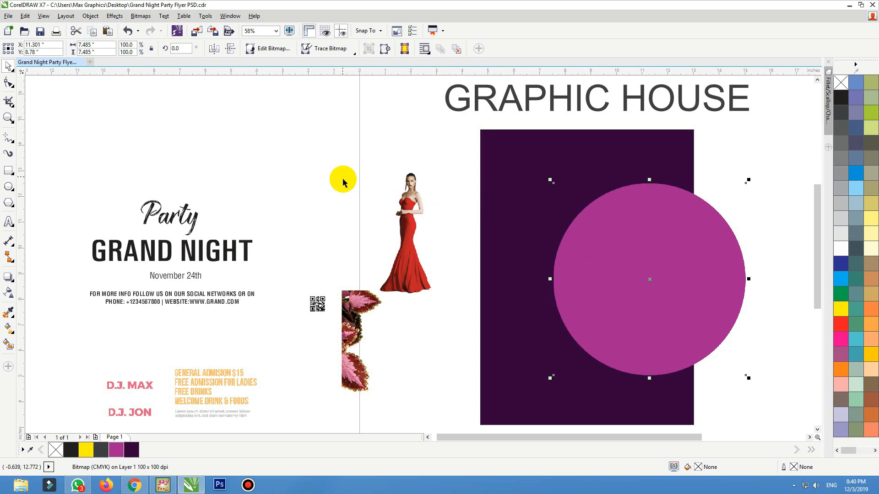
Apply a Gaussian Blur with a radius of 170 pixels to the purple circle bitmap.
click(148, 16)
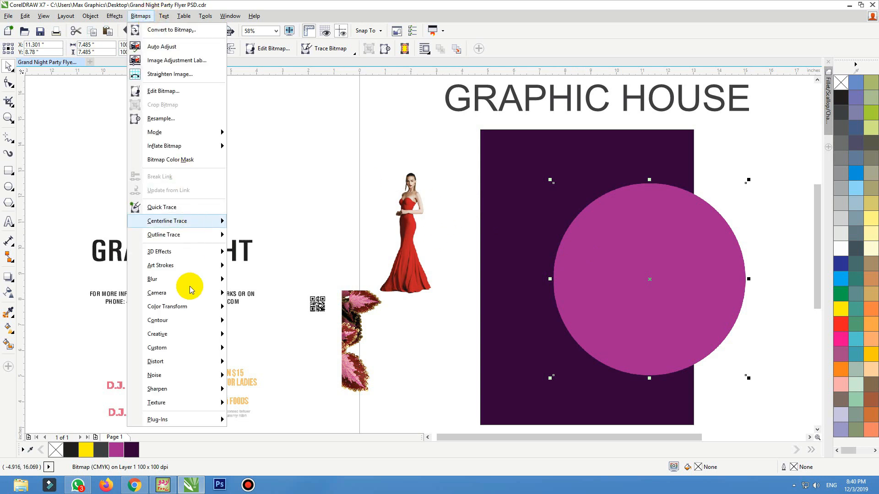
mouse_move(220, 280)
click(269, 292)
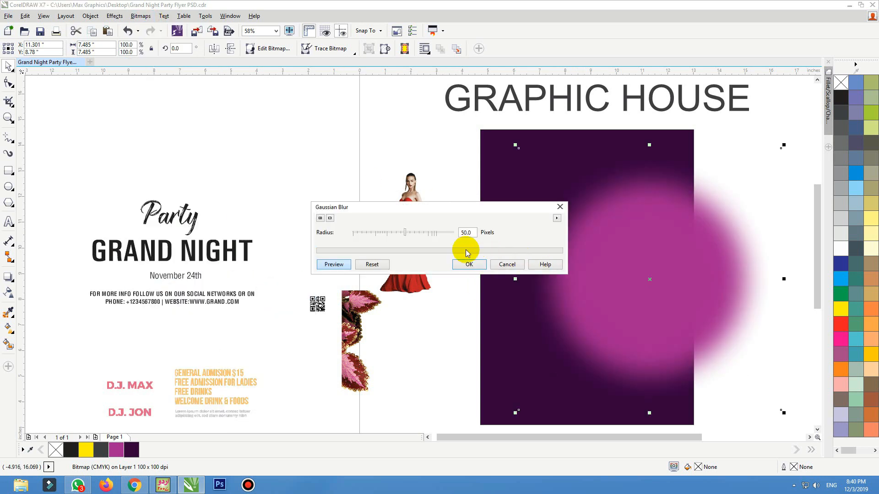
click(462, 232)
text(22)
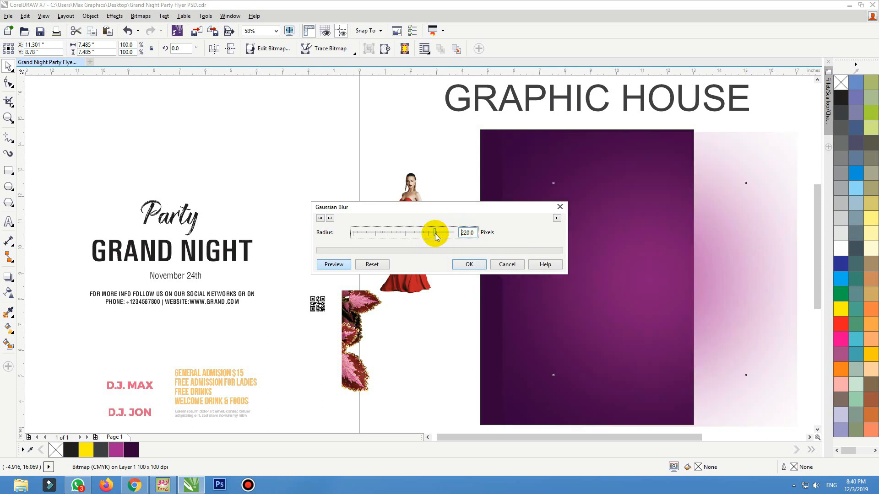
click(434, 234)
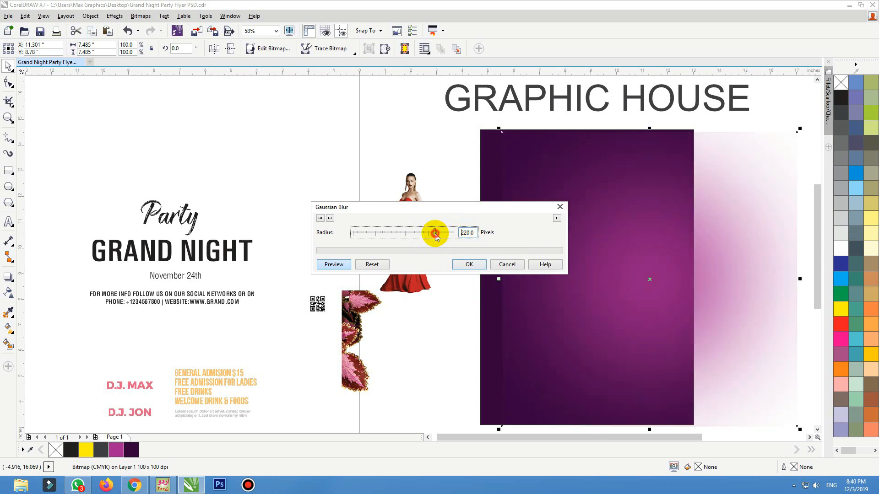
drag(433, 234, 433, 233)
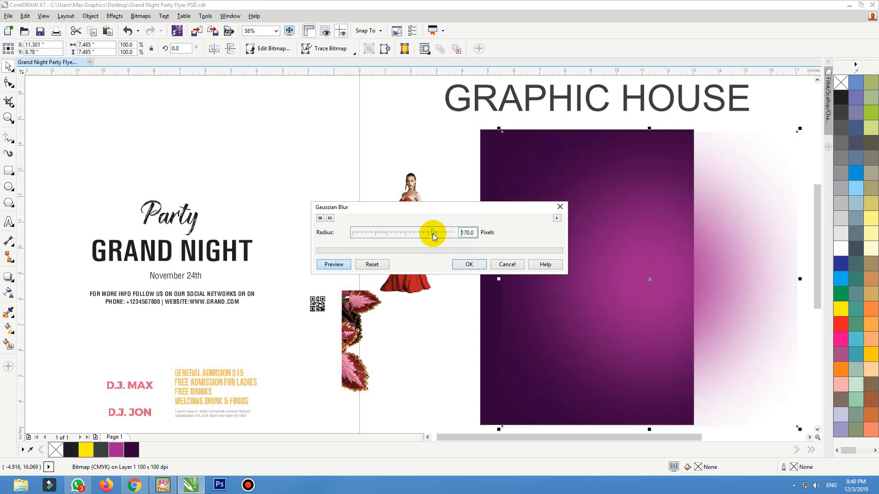
click(472, 264)
Shift the blurred purple glow slightly left and PowerClip it inside the dark purple rectangle.
drag(620, 262, 604, 267)
right_click(623, 203)
click(650, 134)
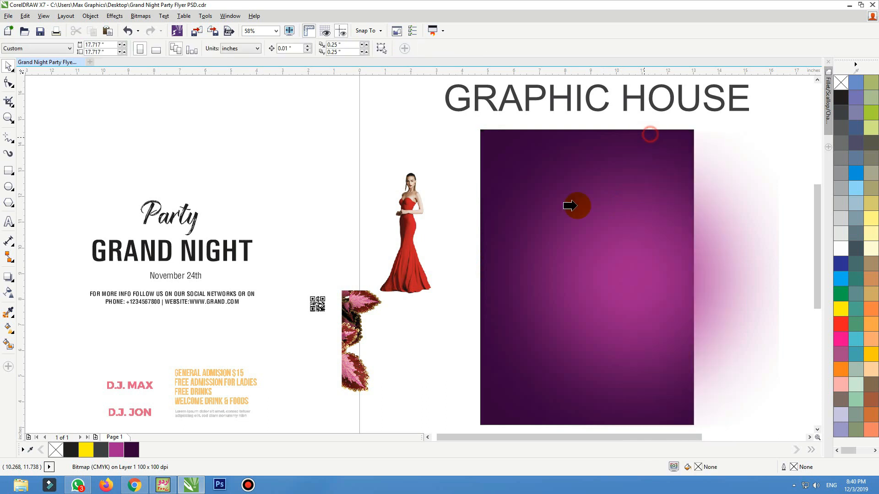
click(582, 219)
click(470, 259)
click(637, 257)
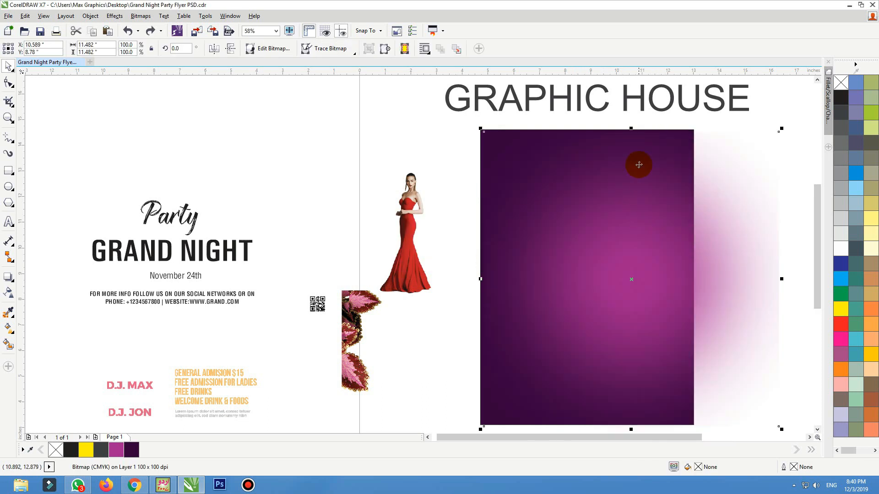
right_click(637, 165)
click(656, 139)
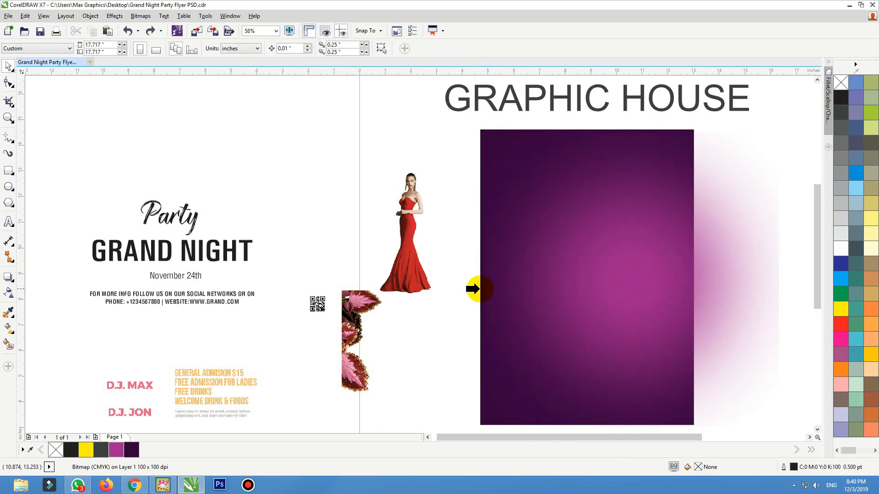
click(479, 289)
Edit the rectangle's PowerClip contents and move the purple glow right to about X 11.94 inches, keeping its height.
double_click(601, 276)
drag(611, 293, 631, 293)
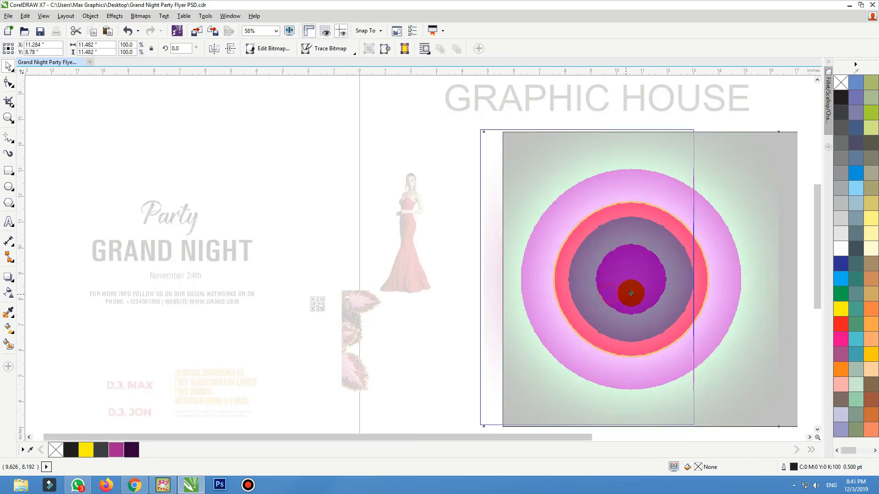
ctrl+click(447, 293)
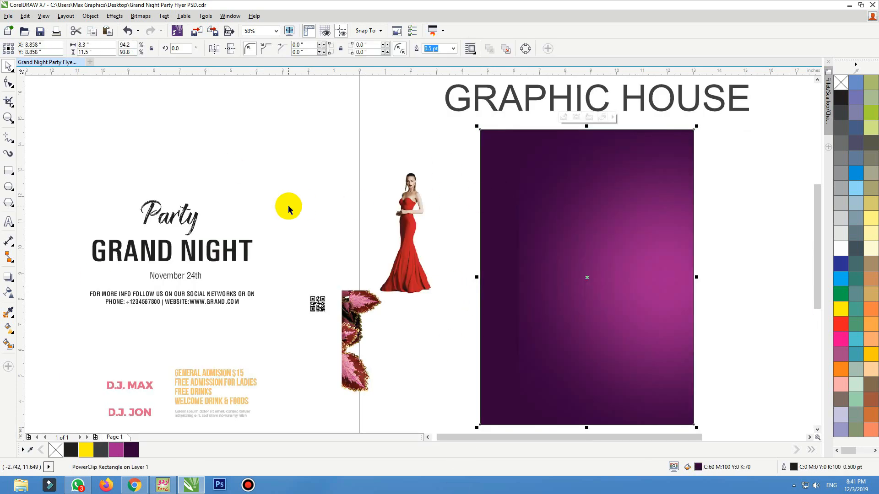
click(285, 180)
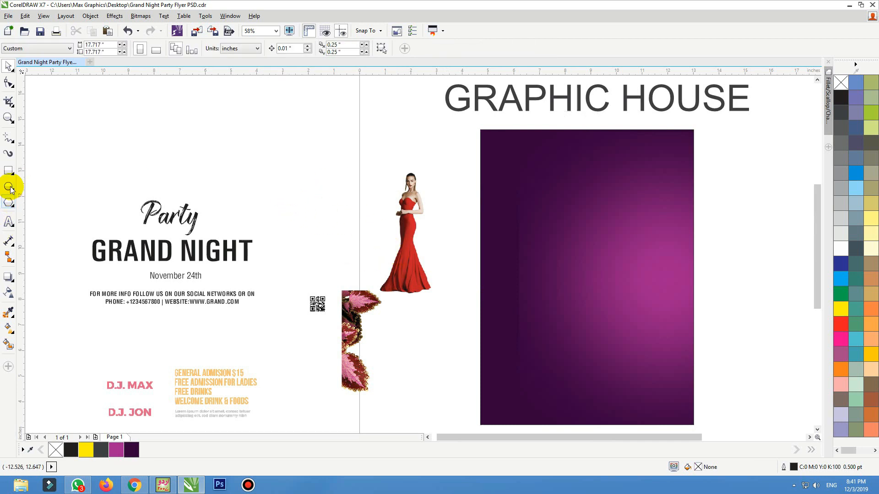
Draw a circle about 6.65 inches wide over the rectangle's lower-left corner, fill it with black and nudge it right and up.
click(8, 187)
drag(394, 280, 563, 428)
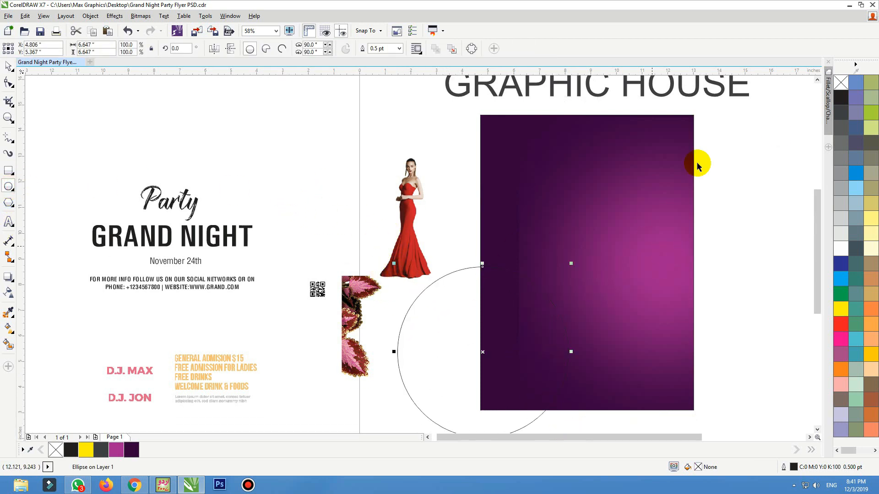
key(space)
click(845, 105)
drag(538, 304, 542, 301)
Convert the black circle to a CMYK bitmap at 100 dpi.
click(141, 16)
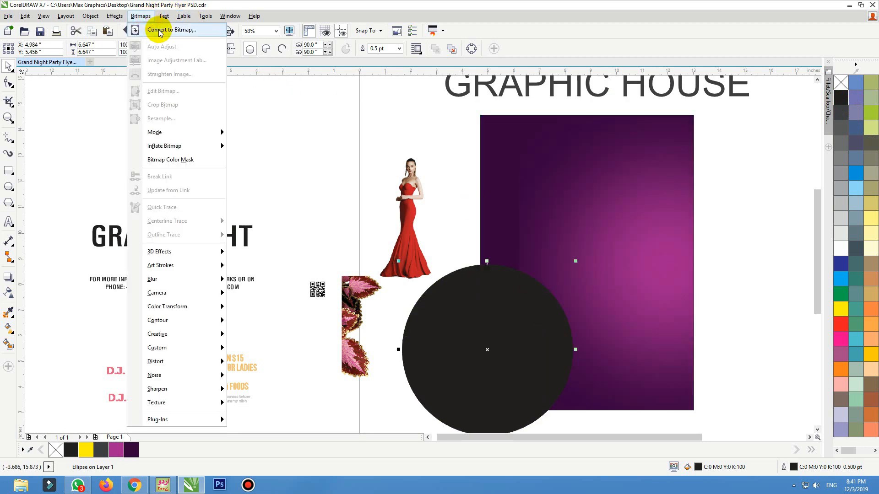
click(166, 28)
click(410, 290)
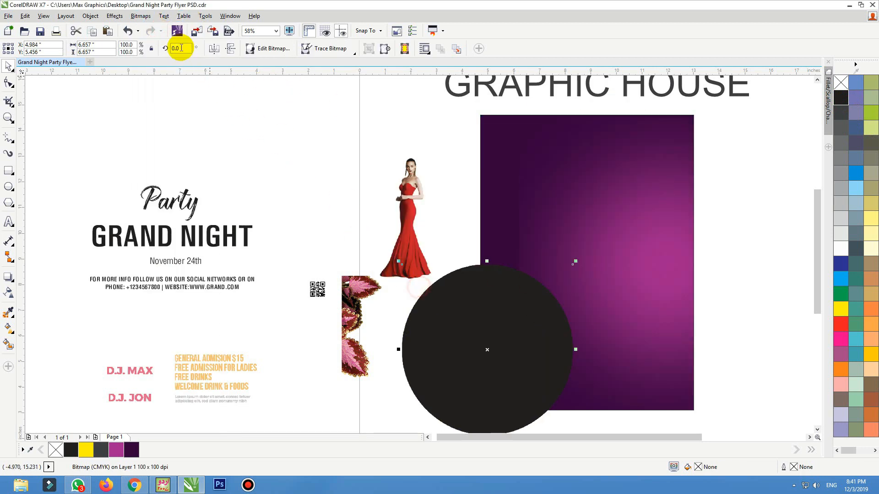
Apply a Gaussian Blur with a radius of 130 pixels to the black circle bitmap.
click(141, 16)
mouse_move(220, 280)
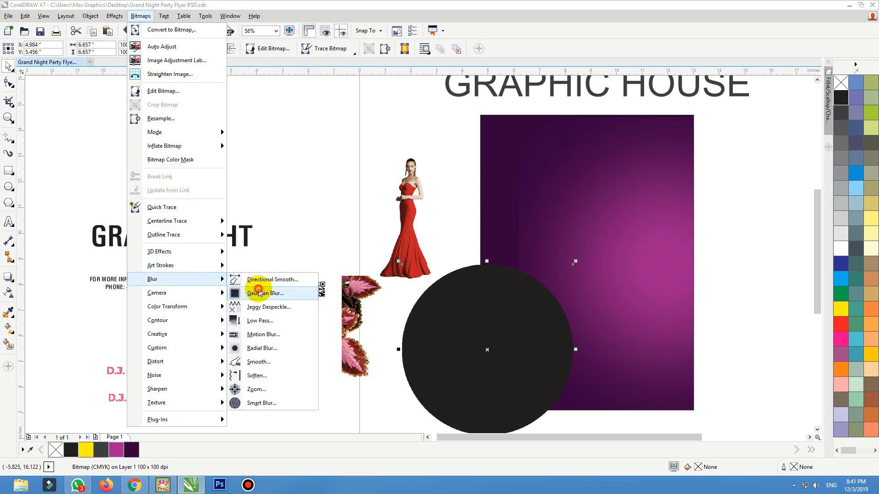
click(261, 293)
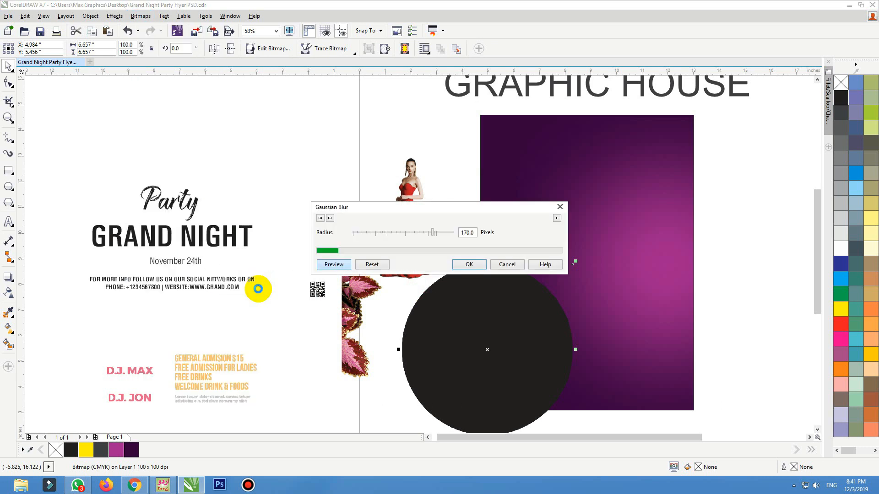
drag(426, 236, 429, 234)
click(431, 235)
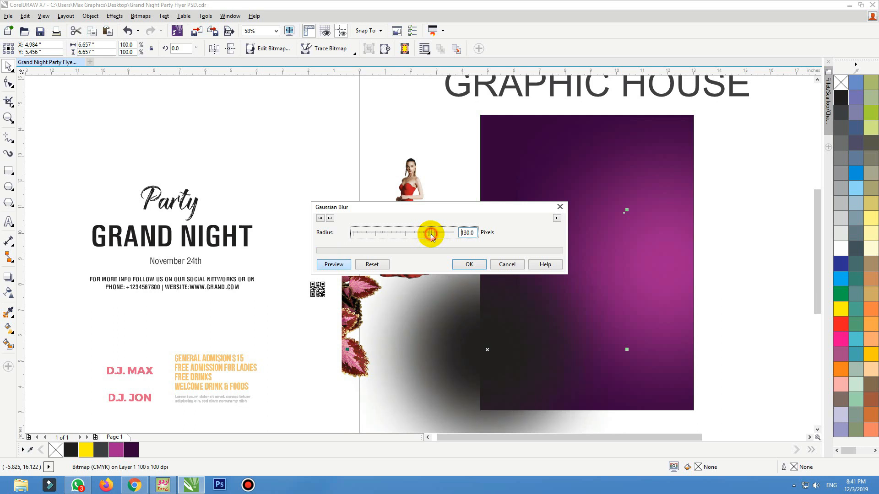
click(472, 265)
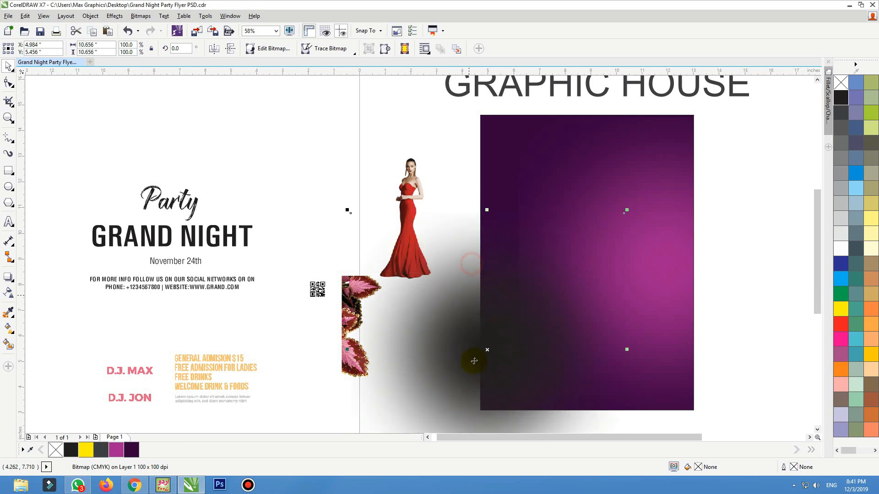
PowerClip the blurred black circle inside the purple rectangle and move it further down within the clipped contents.
right_click(472, 361)
click(518, 25)
click(494, 120)
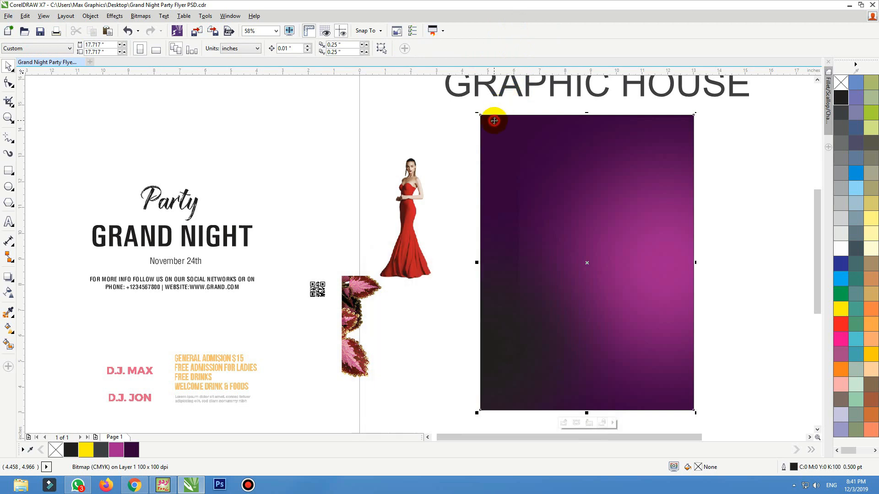
ctrl+click(494, 121)
drag(457, 320, 457, 353)
ctrl+click(318, 120)
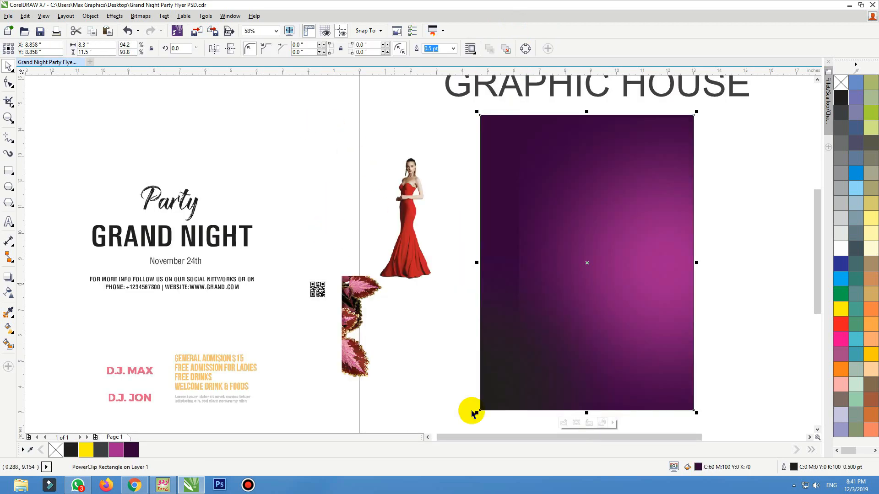
Inside the rectangle's PowerClip, adjust the lower black shadow and place a copy of it over the upper-left corner, at about Y 16.37 inches.
ctrl+click(496, 394)
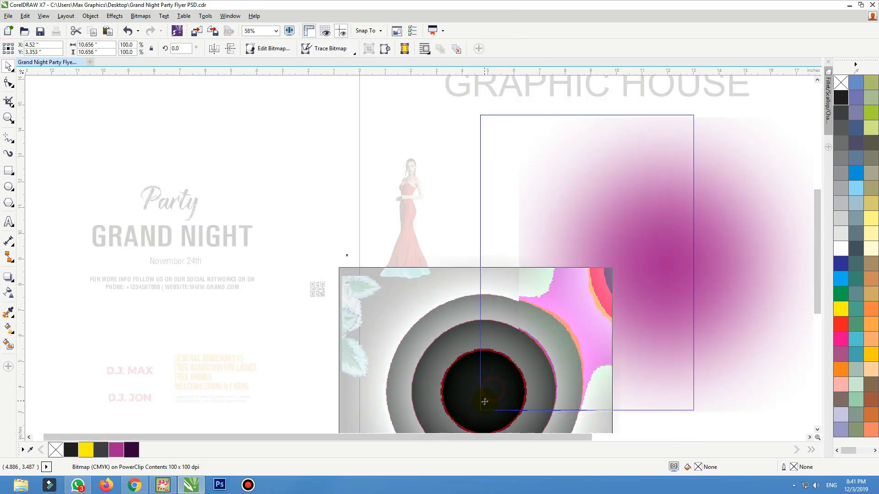
drag(492, 386, 499, 157)
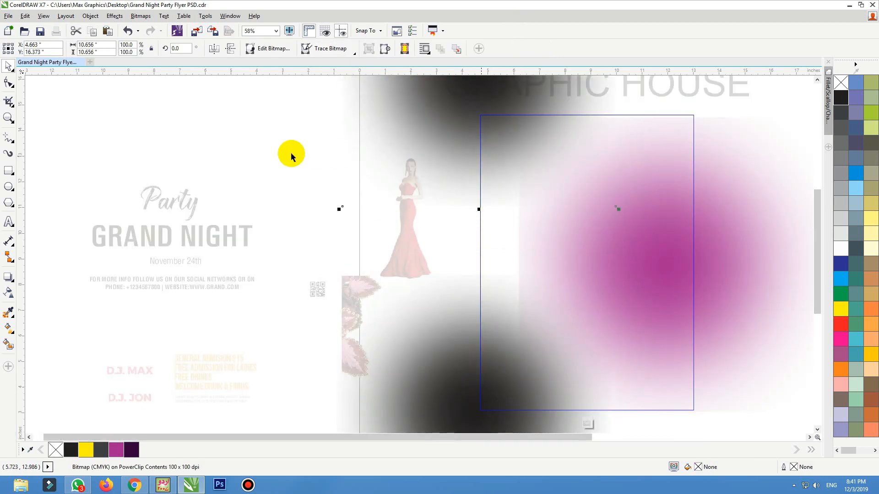
ctrl+click(278, 152)
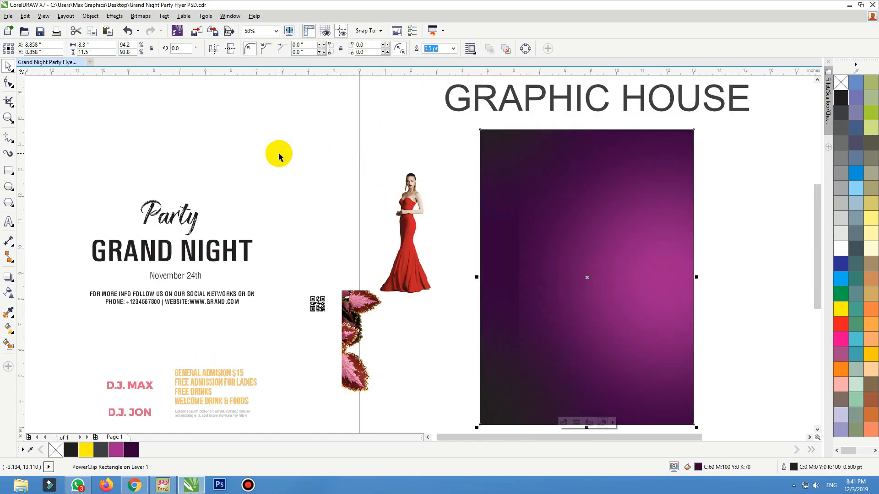
Edit the PowerClip contents and stretch the purple glow horizontally from its center to about 14.47 inches wide, reaching the rectangle's left edge.
ctrl+click(536, 273)
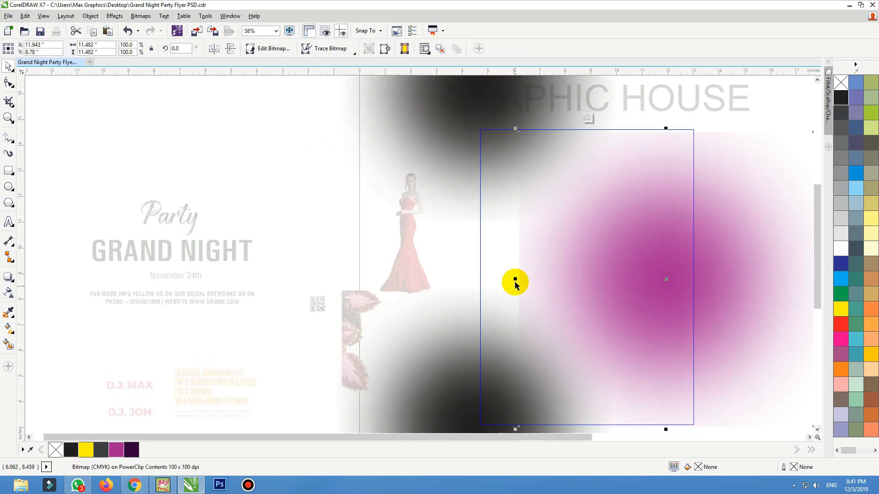
drag(510, 280, 477, 278)
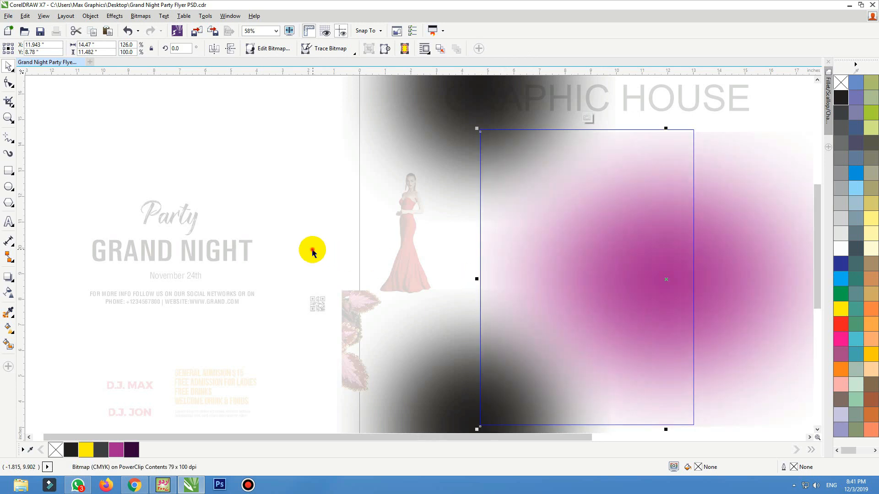
ctrl+click(312, 249)
click(316, 232)
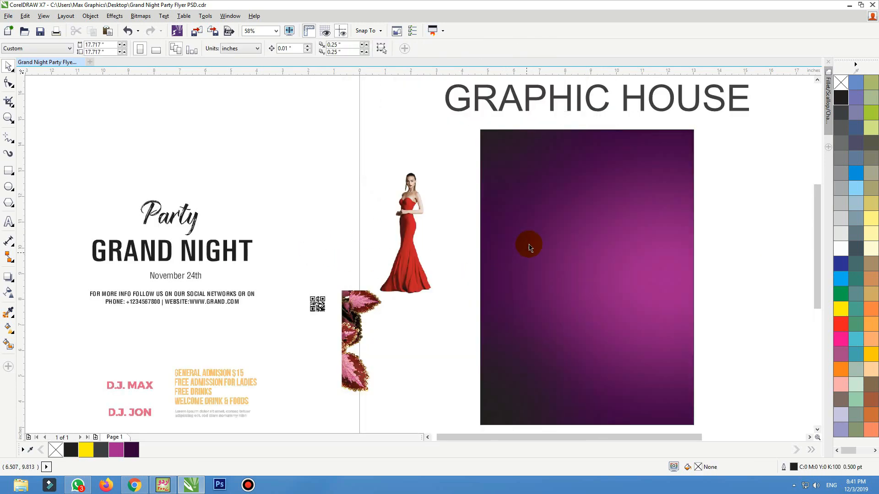
click(583, 227)
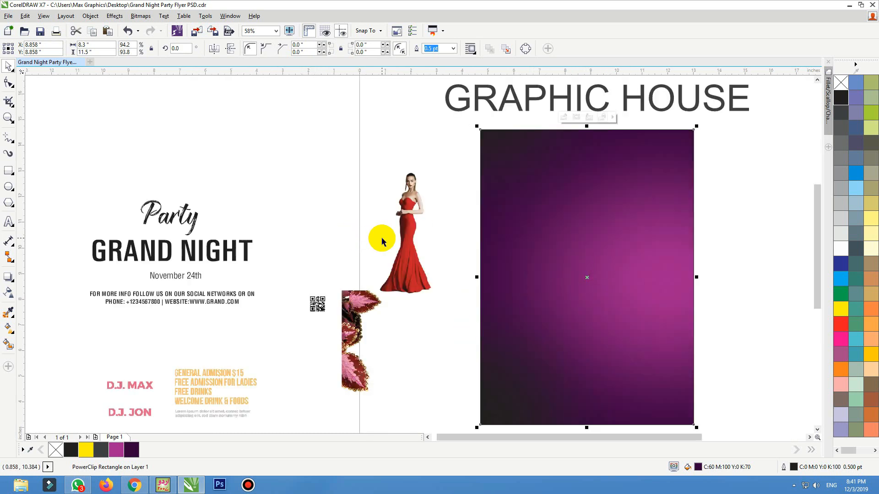
click(245, 145)
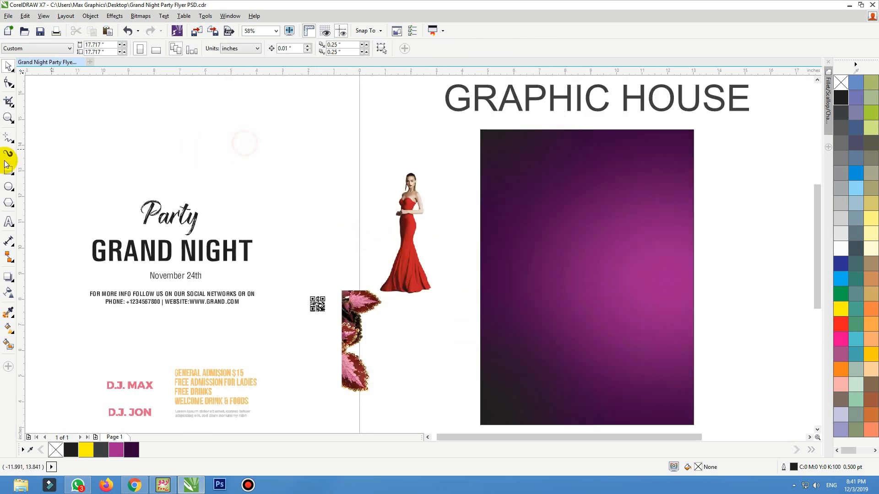
Draw a long, thin horizontal rectangle about 14.29 by 0.11 inches on the empty area beside the page.
click(10, 174)
key(F3)
key(F2)
drag(413, 152, 853, 298)
drag(392, 202, 688, 204)
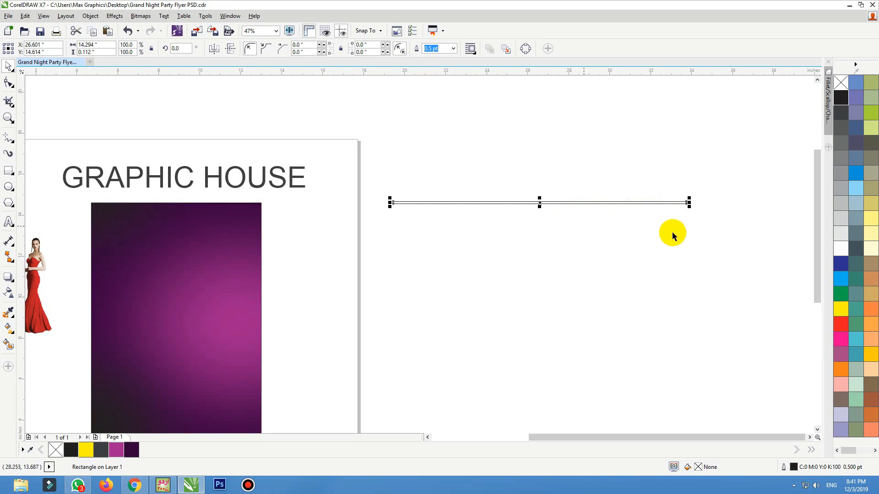
Fill the thin rectangle with the document's blue purple and remove its outline.
key(shift+F2)
click(117, 450)
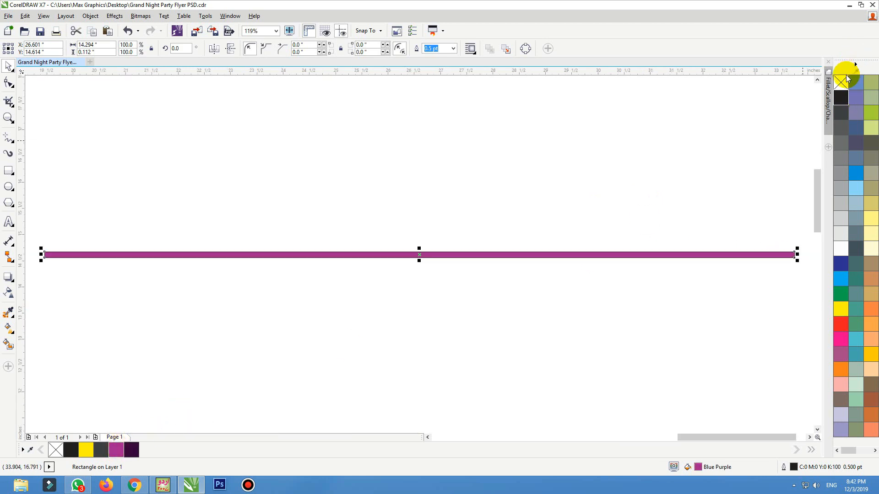
right_click(841, 75)
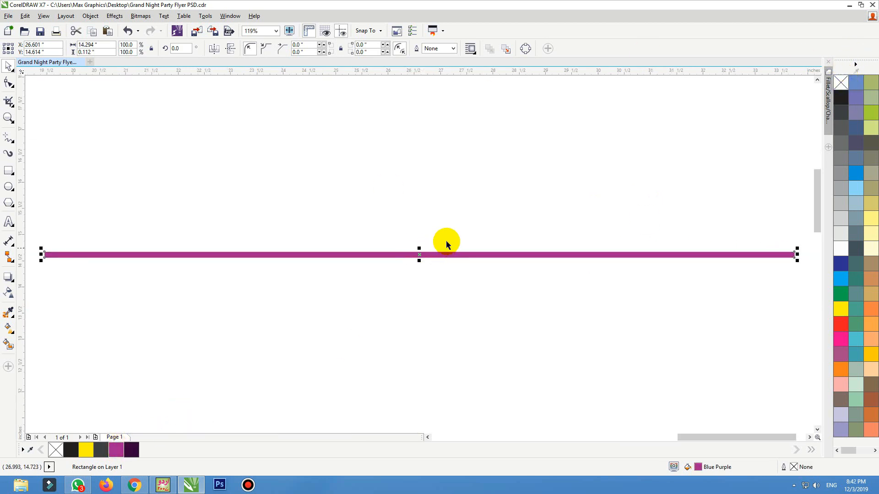
Reduce the purple strip's height to about 0.088 inches.
scroll(483, 223, up, 4)
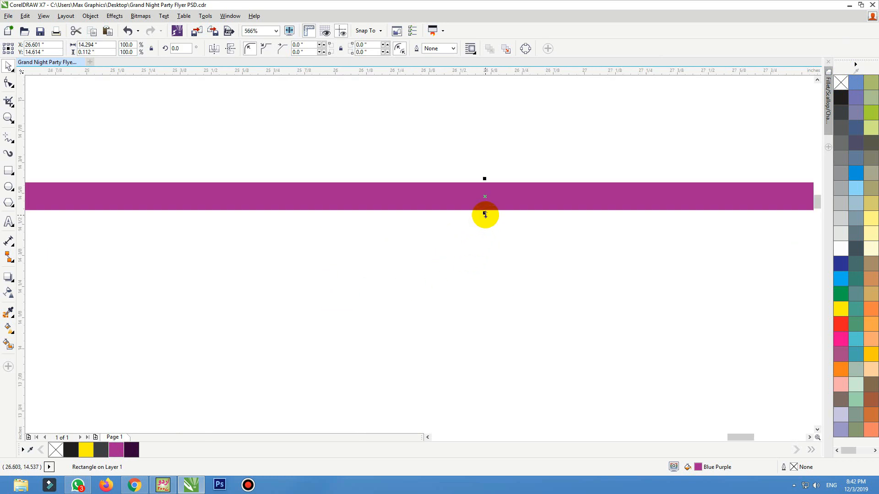
drag(484, 215, 486, 209)
scroll(481, 251, down, 4)
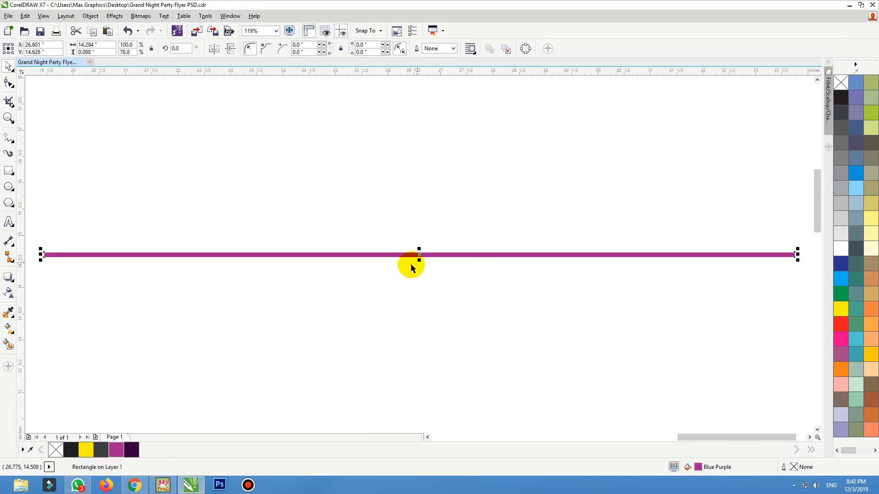
Convert the purple strip to a 300 dpi CMYK bitmap with anti-aliasing and a transparent background.
click(151, 19)
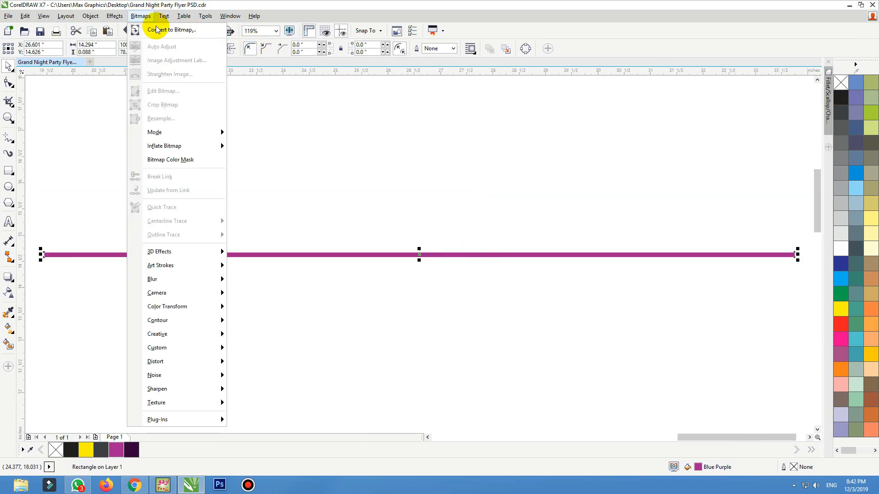
click(156, 30)
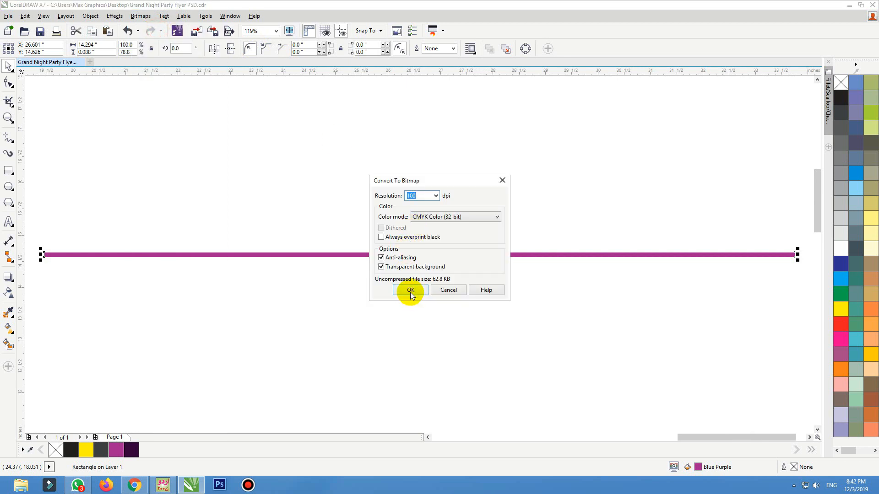
double_click(413, 196)
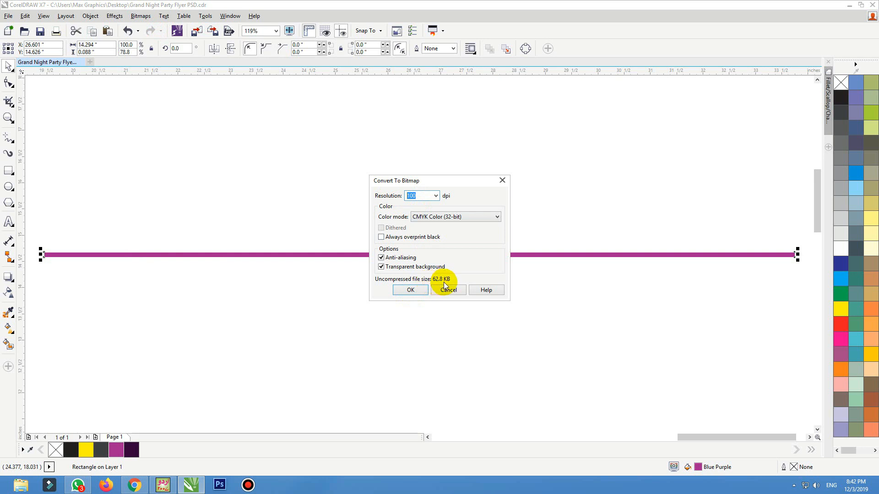
drag(422, 197, 374, 196)
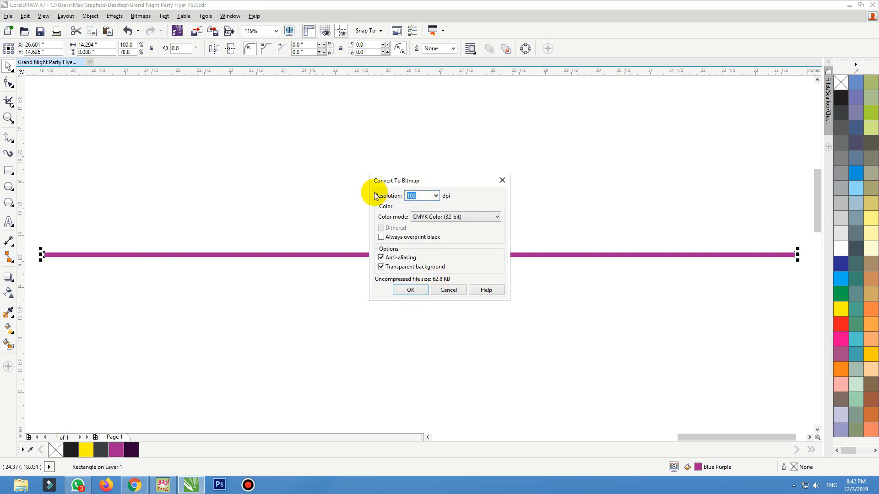
key(Return)
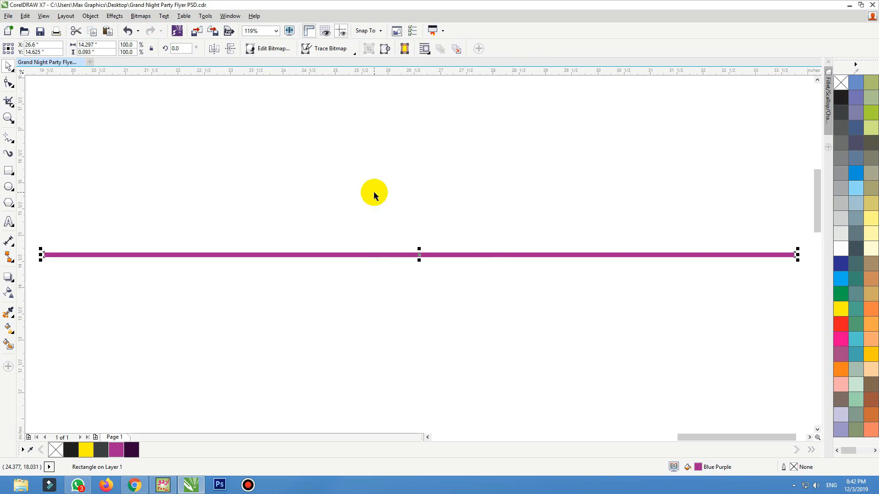
Apply a Gaussian Blur with a radius of 18 pixels to the strip bitmap.
click(140, 16)
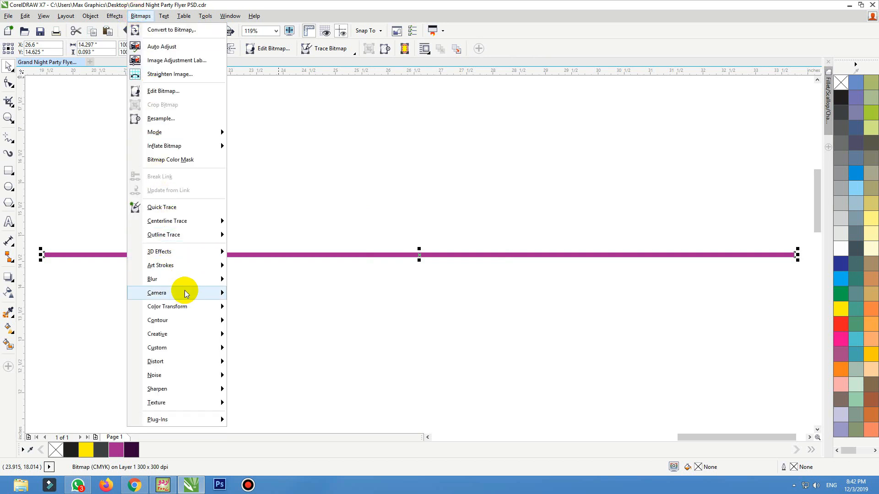
mouse_move(192, 278)
click(265, 292)
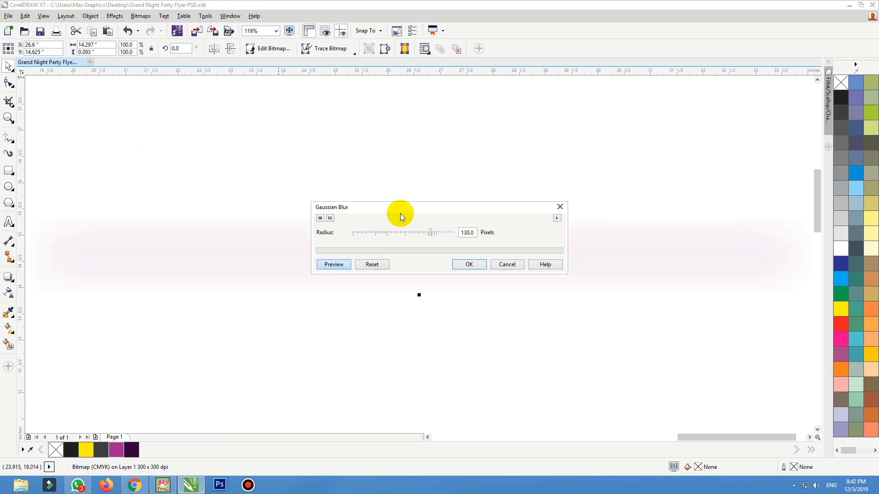
drag(400, 211, 395, 79)
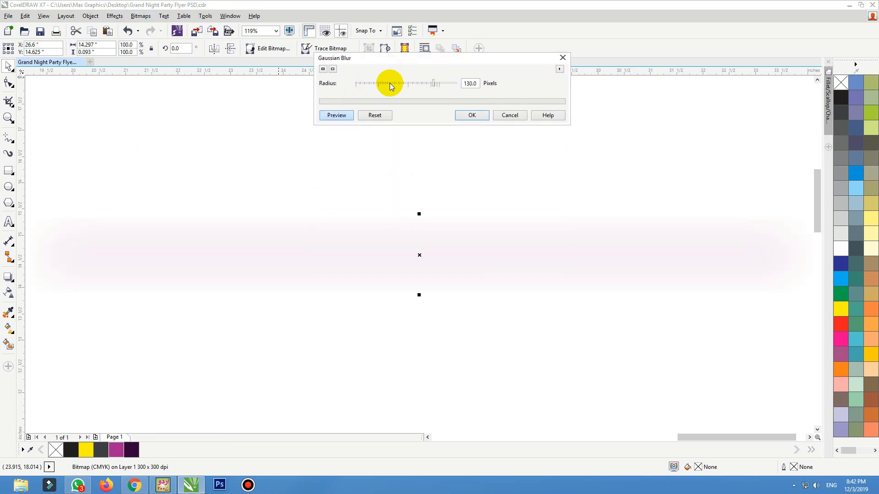
click(389, 83)
click(397, 84)
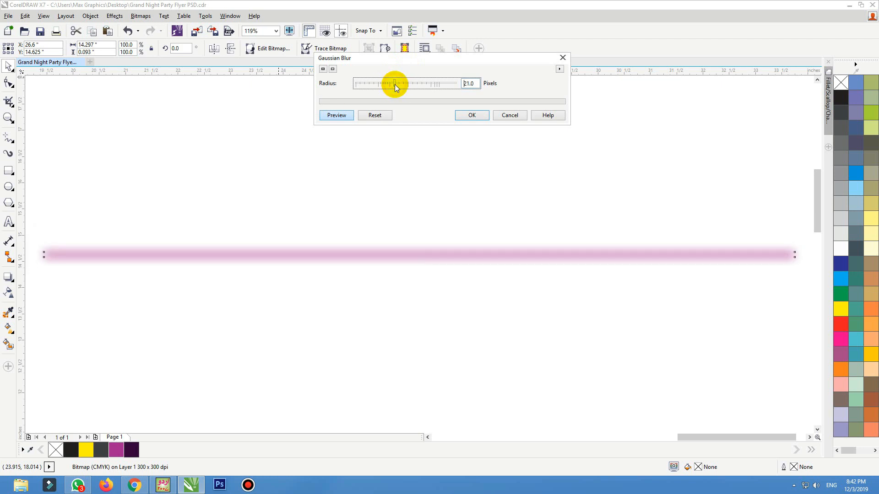
click(393, 84)
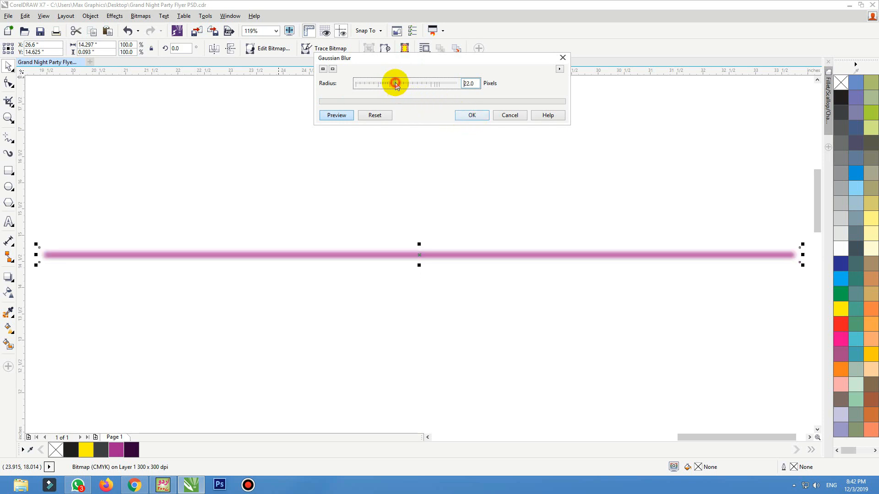
drag(394, 84, 393, 84)
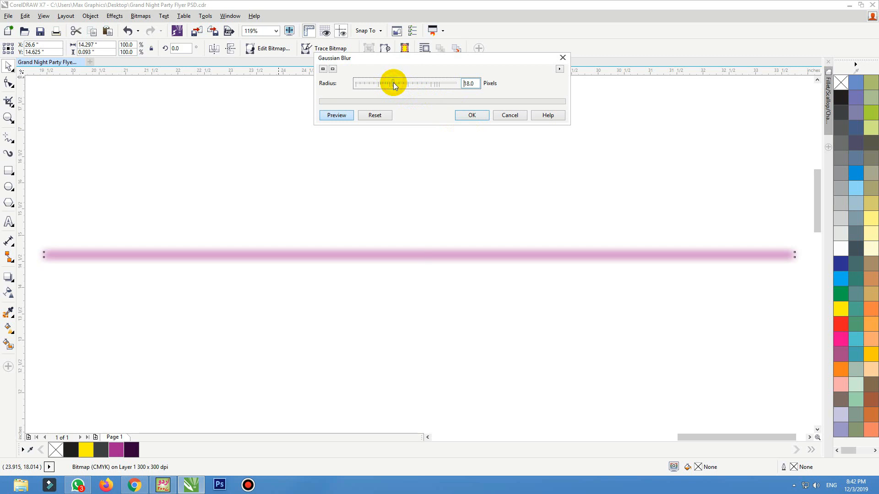
click(467, 115)
Move the blurred strip slightly up and place a copy about 0.78 inches below it.
scroll(447, 229, down, 4)
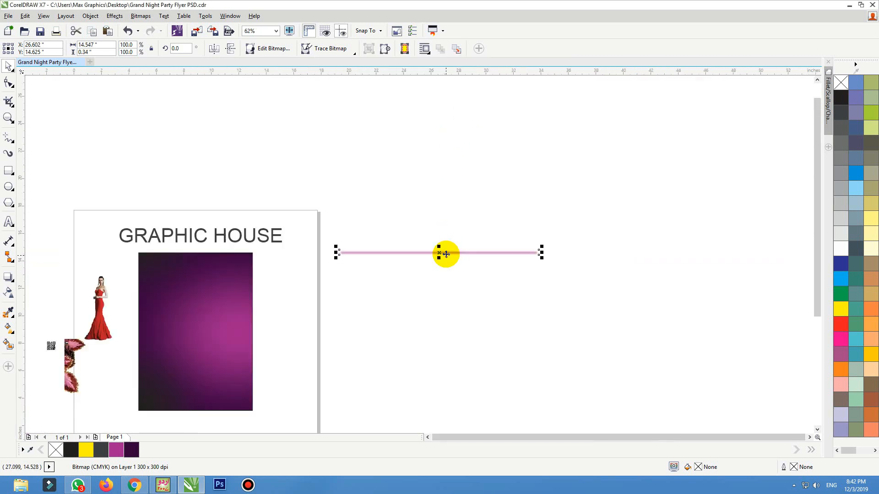
drag(638, 196, 268, 400)
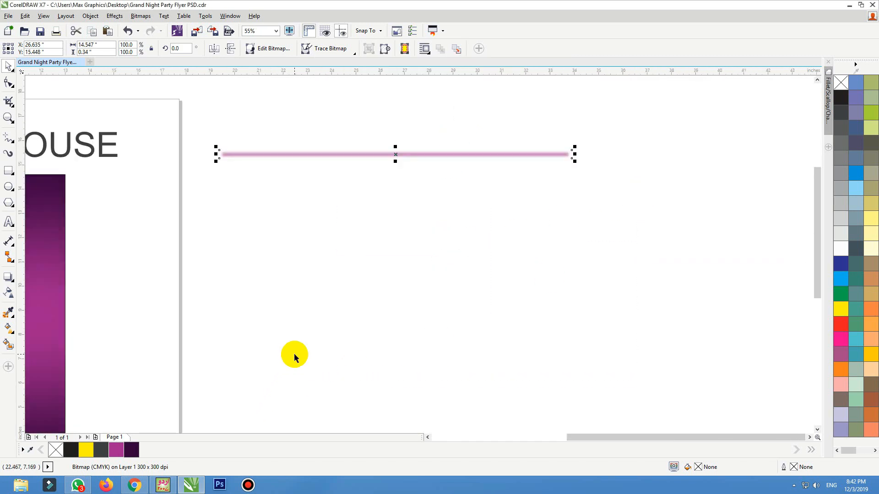
drag(416, 157, 417, 177)
right_click(416, 177)
Repeat the strip duplication downward until there is an evenly spaced stack of 25 strips.
key(F3)
key(F2)
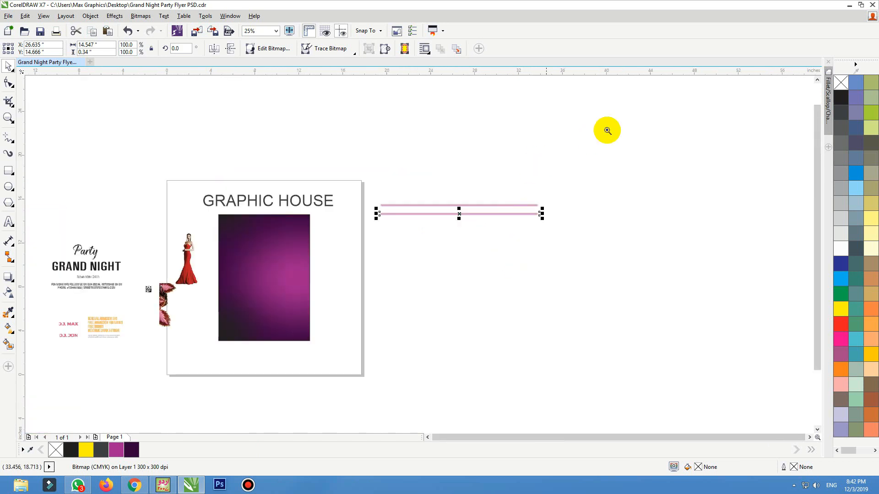
drag(607, 131, 185, 353)
key(ctrl+r)
key(ctrl+r)
key(ctrl+r)
key(ctrl+r)
key(ctrl+r)
key(ctrl+r)
key(ctrl+r)
key(ctrl+r)
key(ctrl+r)
key(ctrl+r)
key(ctrl+r)
key(ctrl+r)
key(ctrl+r)
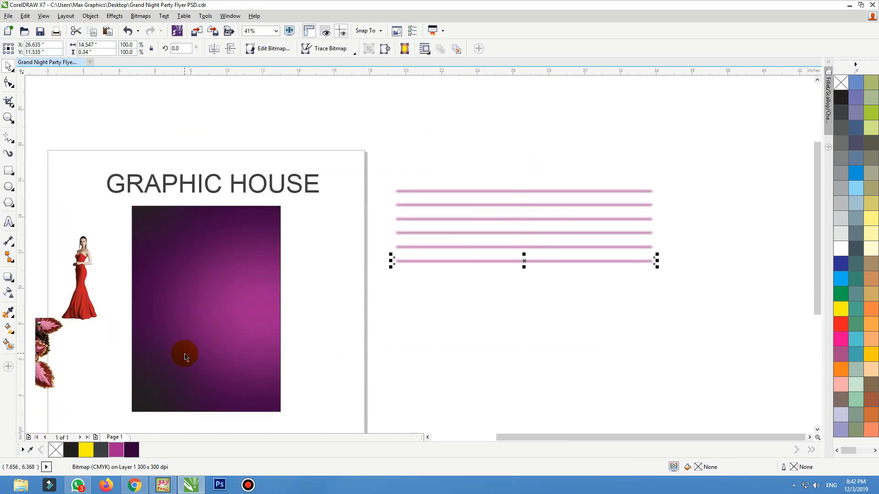
key(ctrl+r)
key(ctrl+r)
key(ctrl+r)
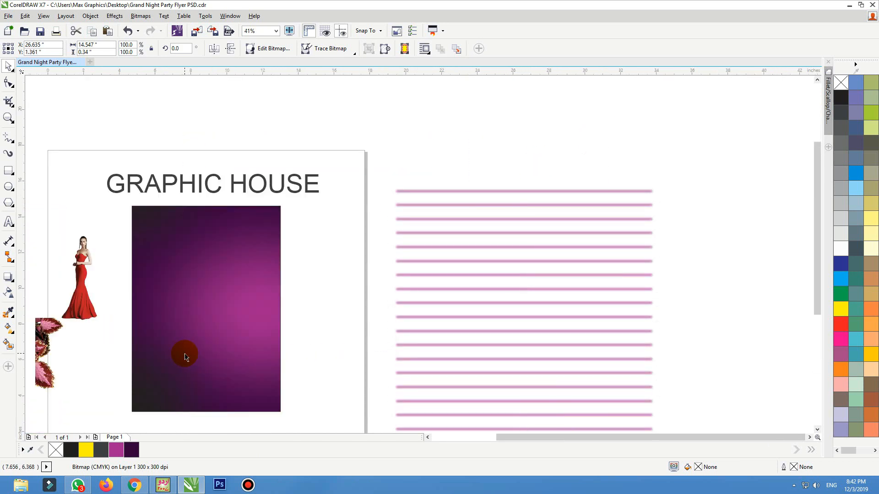
Group all 25 strips and move the group slightly closer to the page.
scroll(408, 297, down, 2)
drag(537, 200, 394, 416)
key(ctrl+g)
drag(447, 319, 440, 305)
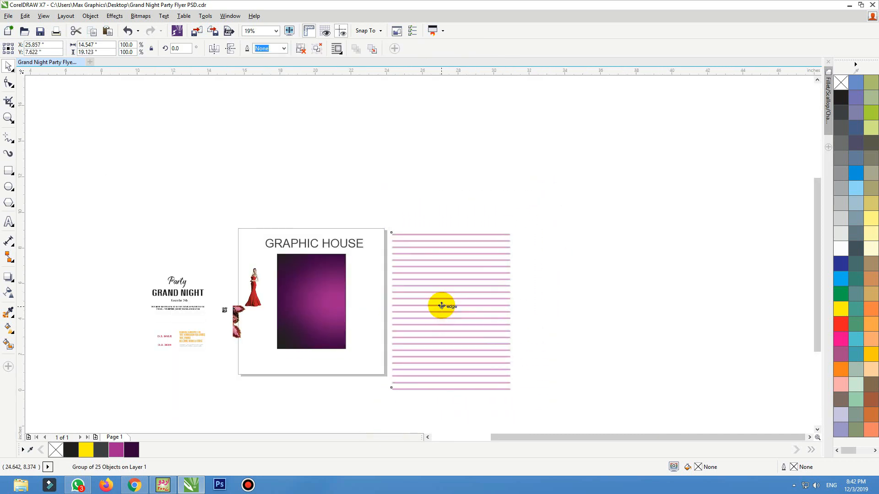
PowerClip the group of strips inside the purple flyer rectangle.
key(shift+F2)
right_click(441, 129)
click(483, 135)
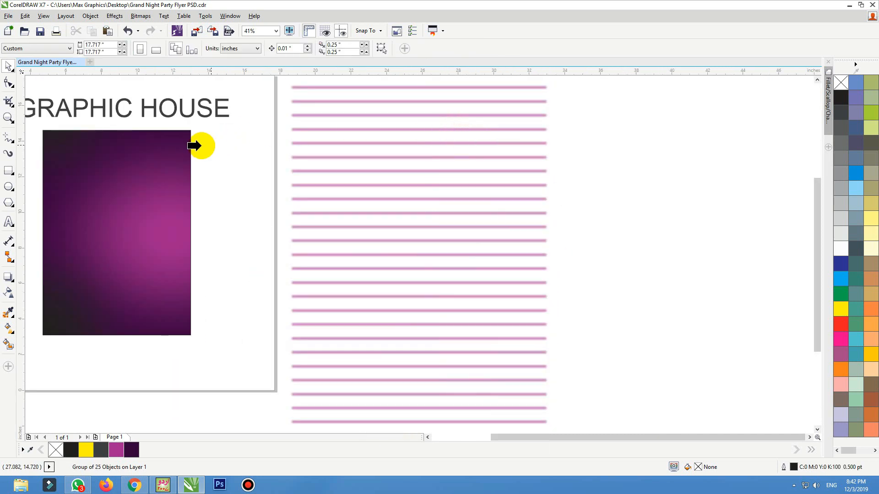
click(188, 146)
Edit the PowerClip contents and compress the strip group vertically from its center to about 11.3 inches tall.
ctrl+click(188, 146)
click(242, 165)
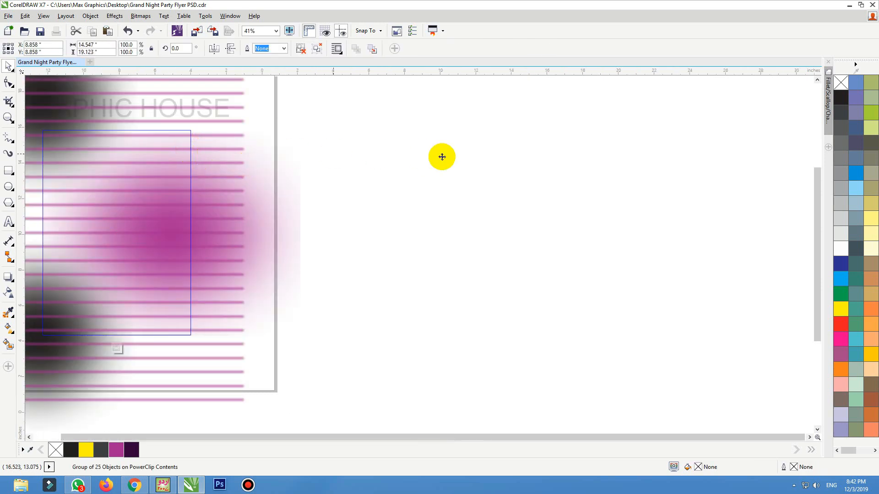
key(shift+F2)
click(668, 135)
click(536, 91)
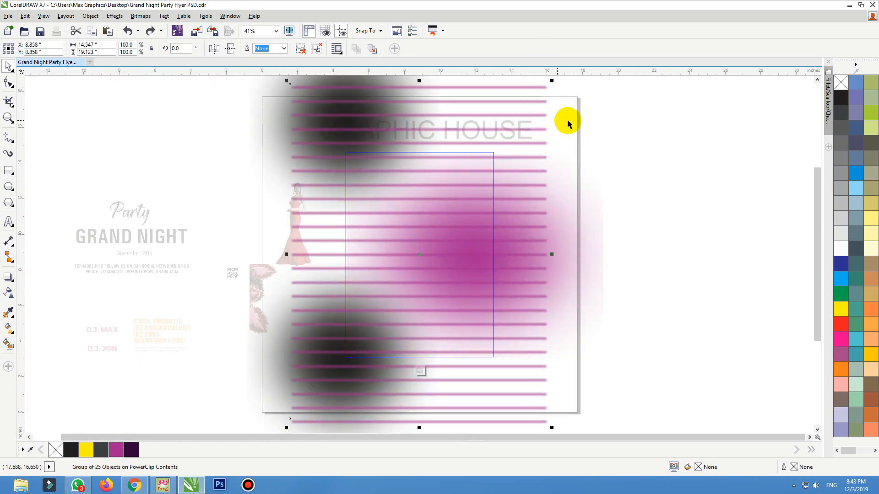
drag(420, 81, 420, 150)
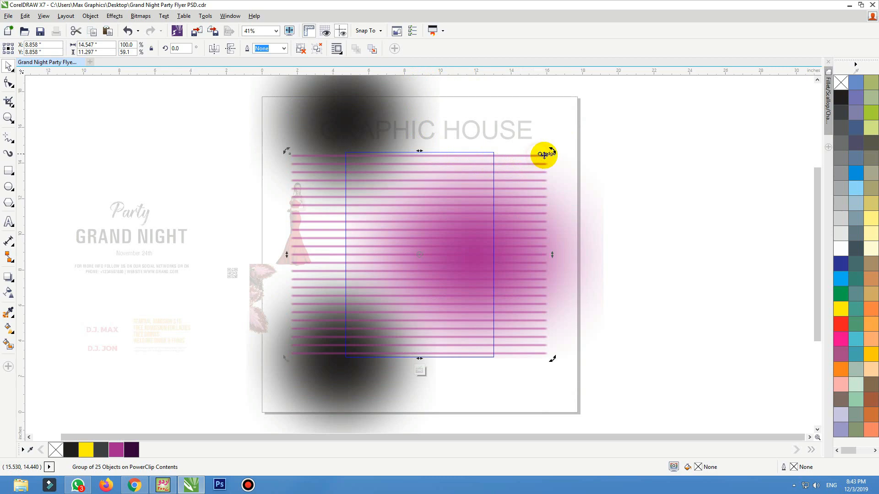
Rotate the strip group about 9.25 degrees counterclockwise, stretch it to about 15.58 inches tall and finish editing the PowerClip.
drag(552, 152, 555, 122)
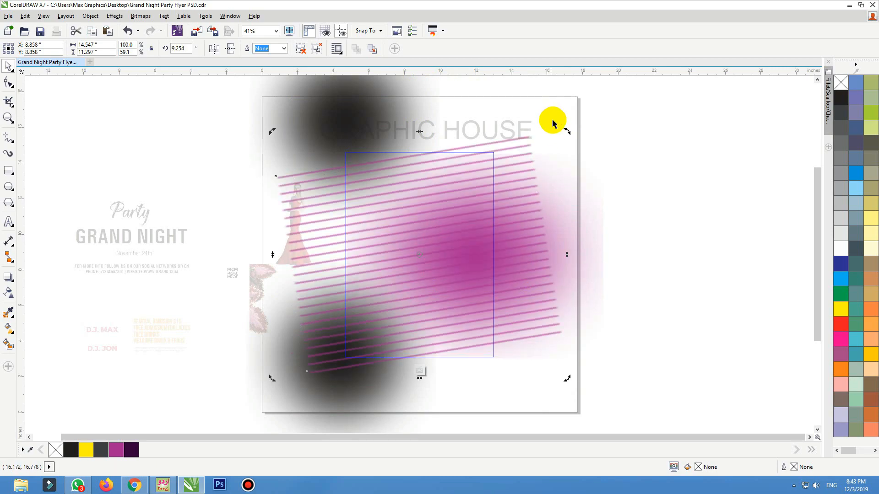
click(421, 147)
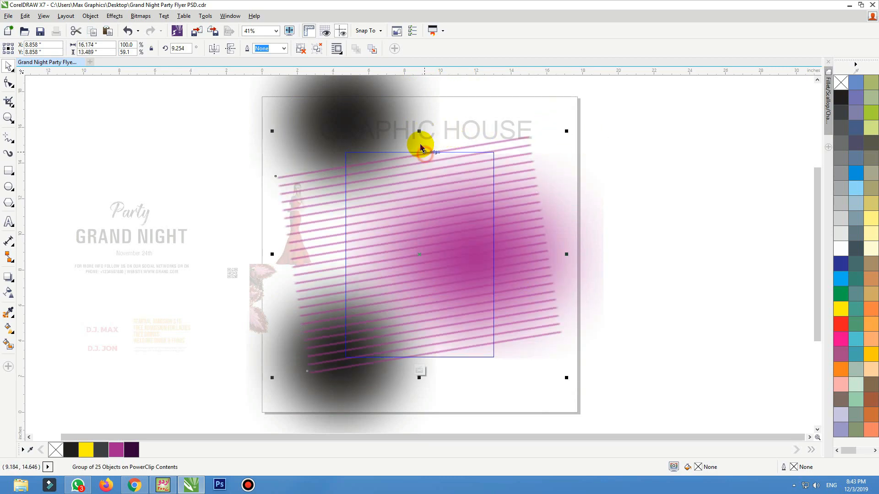
mouse_move(418, 131)
mouse_down()
mouse_move(416, 113)
mouse_move(407, 121)
mouse_up()
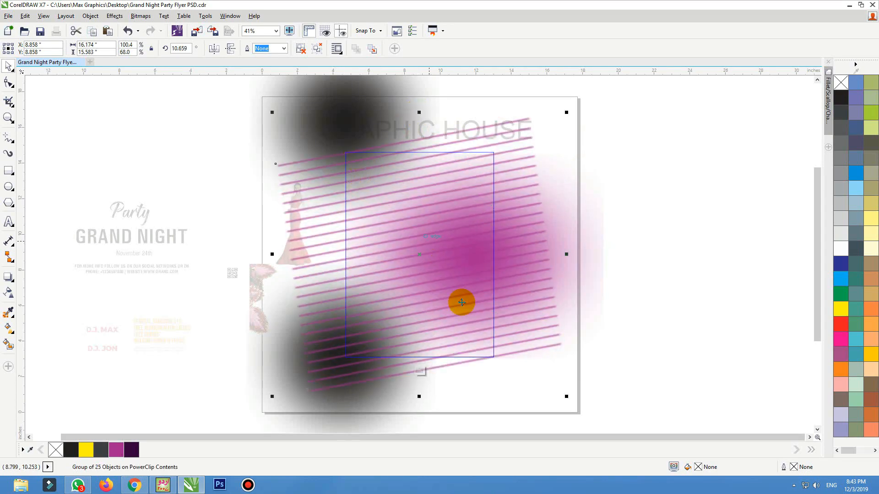
ctrl+click(634, 269)
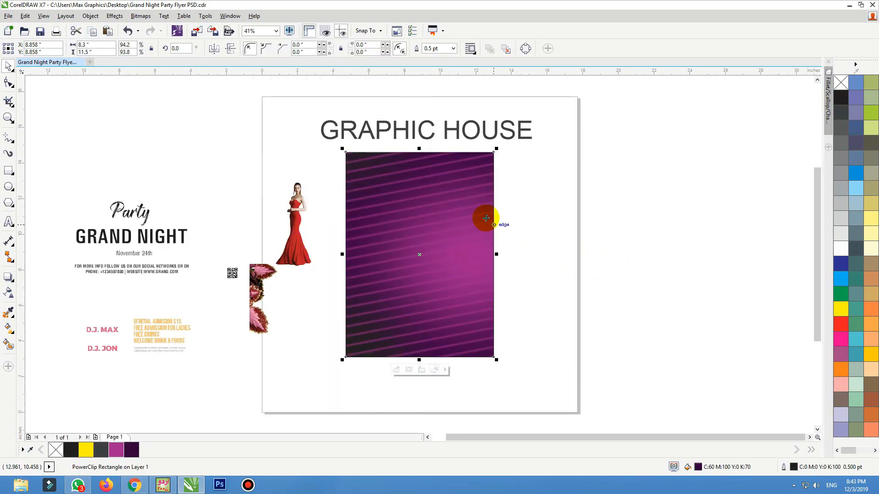
Reopen the PowerClip contents, scale the tilted strips to about 11.67 by 11.25 inches and move them up over the rectangle's top edge.
click(477, 192)
double_click(477, 194)
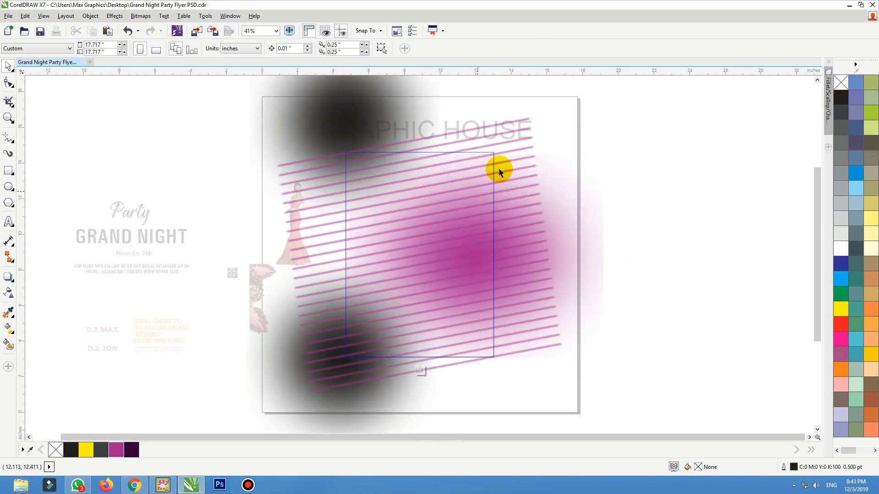
click(509, 137)
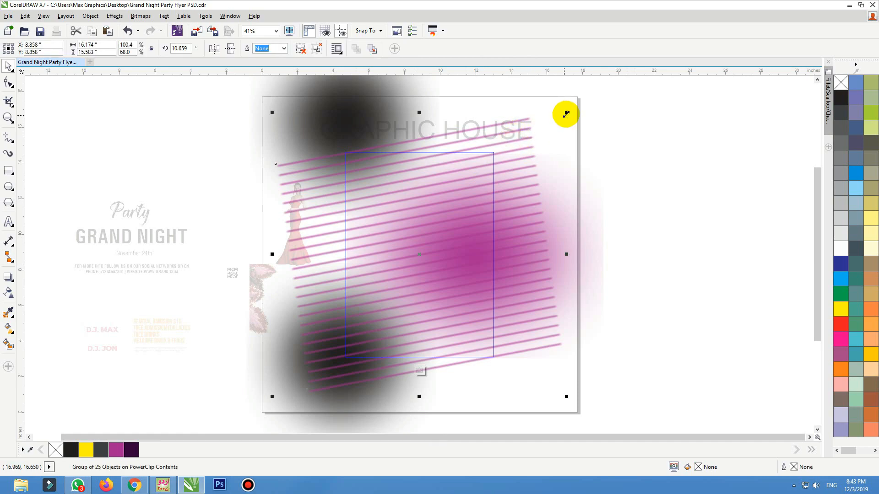
drag(566, 112, 479, 140)
drag(413, 212, 402, 146)
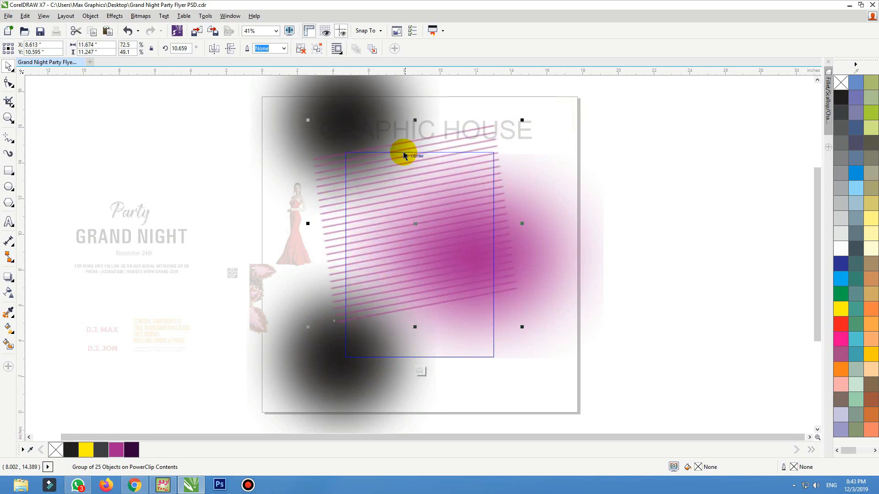
Continue the stripe pattern downward with a copy, group both sets and scale them to about 11.65 by 18.71 inches.
drag(405, 193, 427, 343)
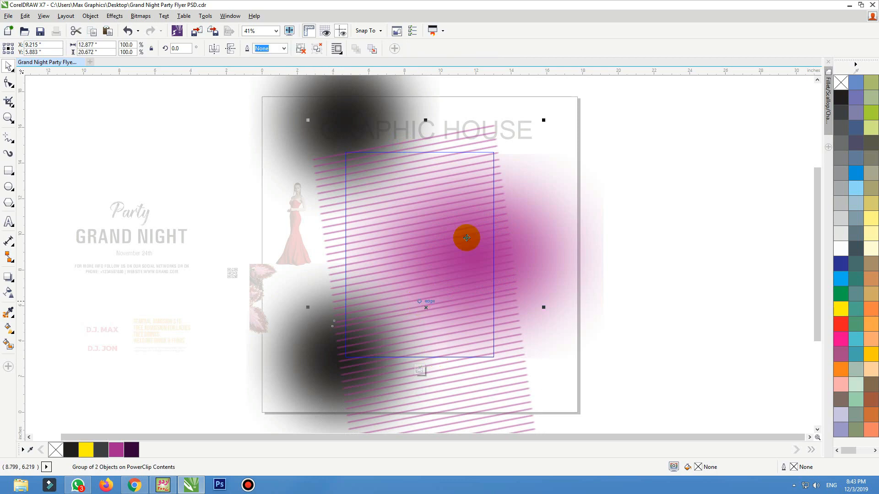
drag(541, 121, 534, 129)
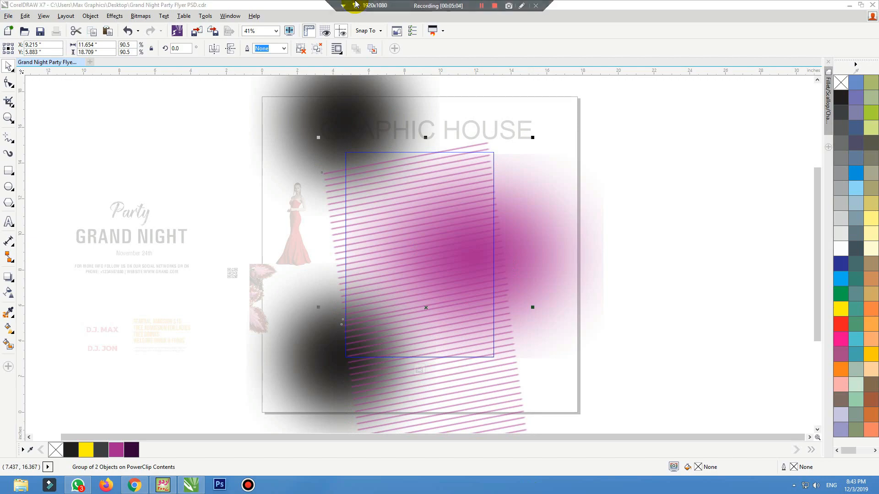
Move the strip group up over the rectangle, fine-tune its placement and finish editing the PowerClip.
drag(408, 274, 406, 245)
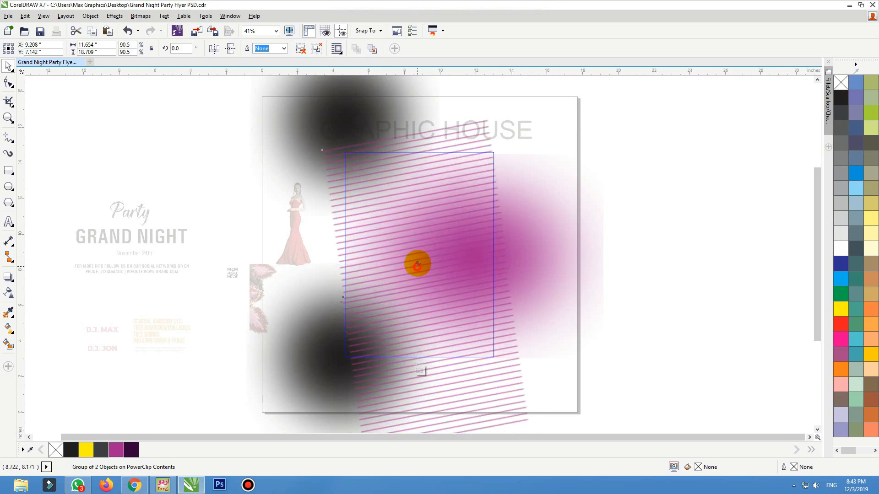
ctrl+click(649, 285)
ctrl+click(469, 316)
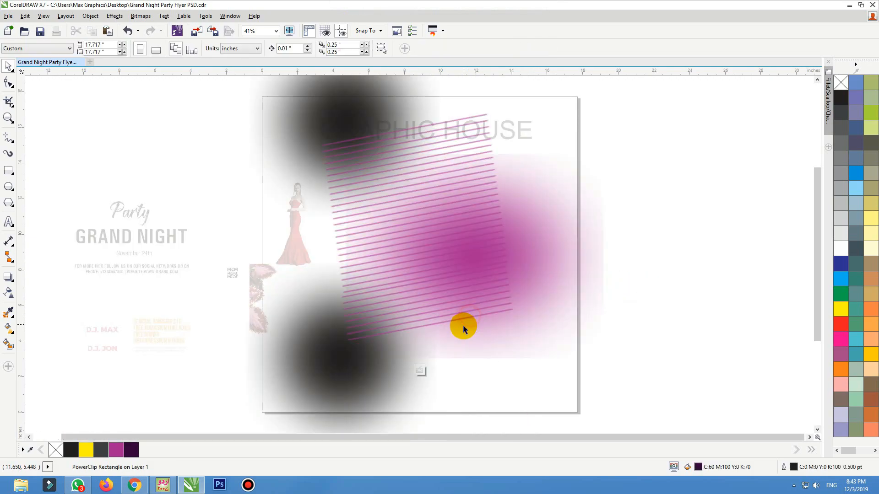
drag(463, 326, 460, 326)
drag(526, 280, 535, 279)
ctrl+click(678, 217)
click(671, 226)
key(F4)
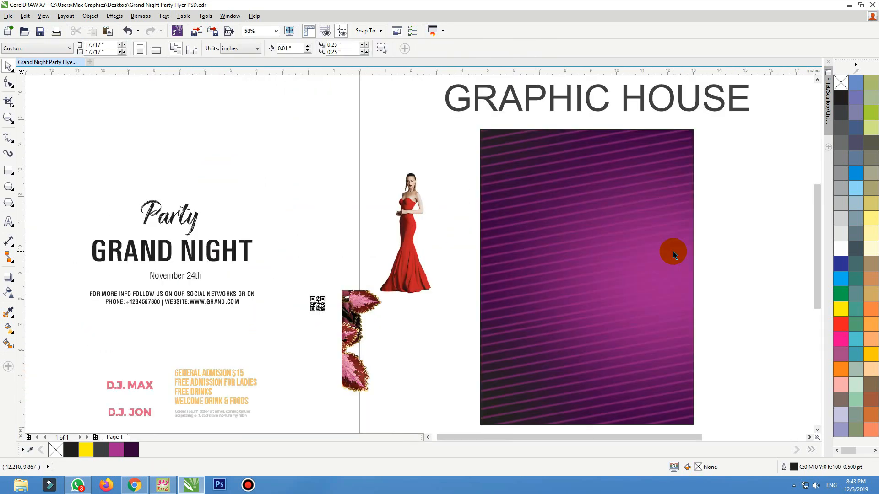
Reopen the PowerClip contents, stretch the strip group leftward to about 12.09 inches wide and finish editing.
click(634, 249)
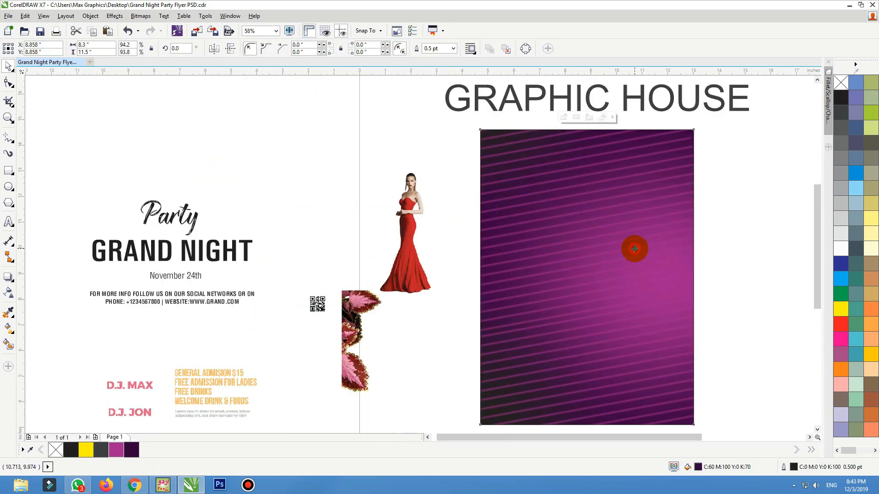
ctrl+click(634, 249)
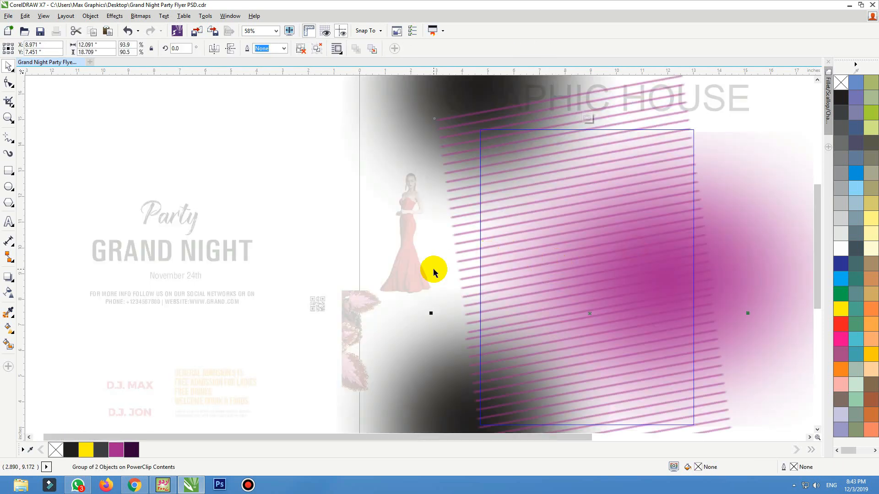
ctrl+click(222, 178)
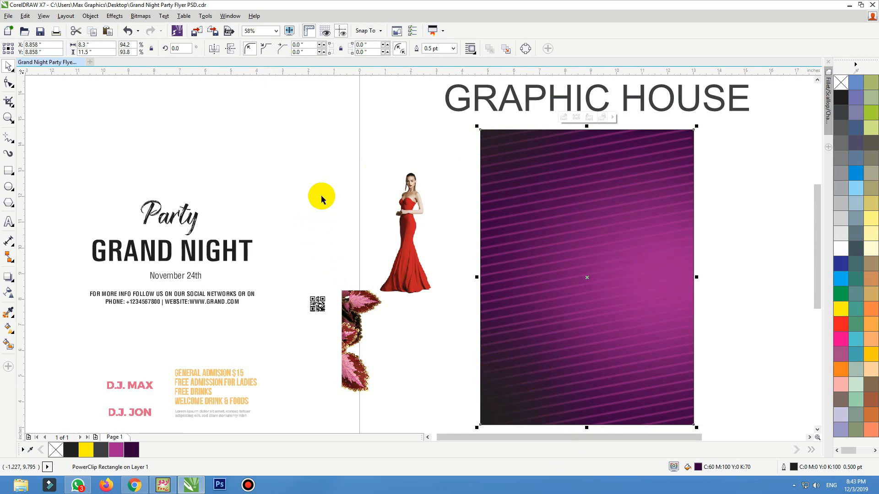
Move the GRAND NIGHT headline onto the upper part of the flyer and fill it white.
click(321, 172)
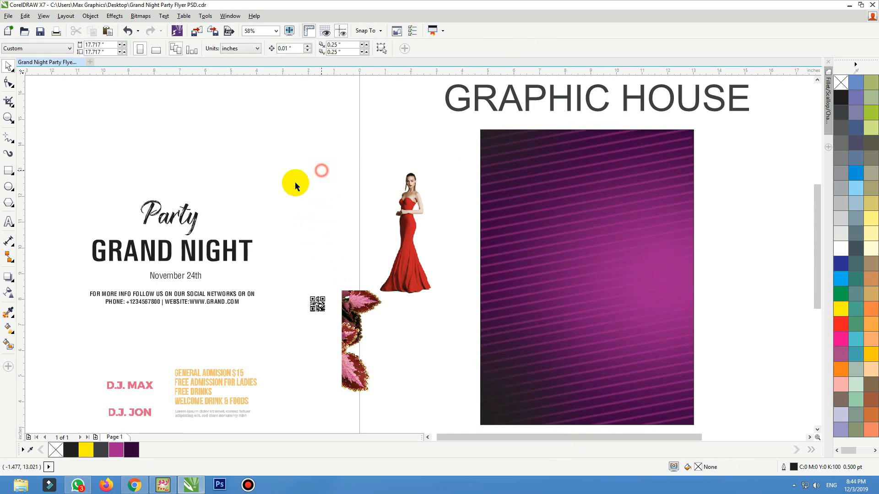
drag(233, 255, 655, 187)
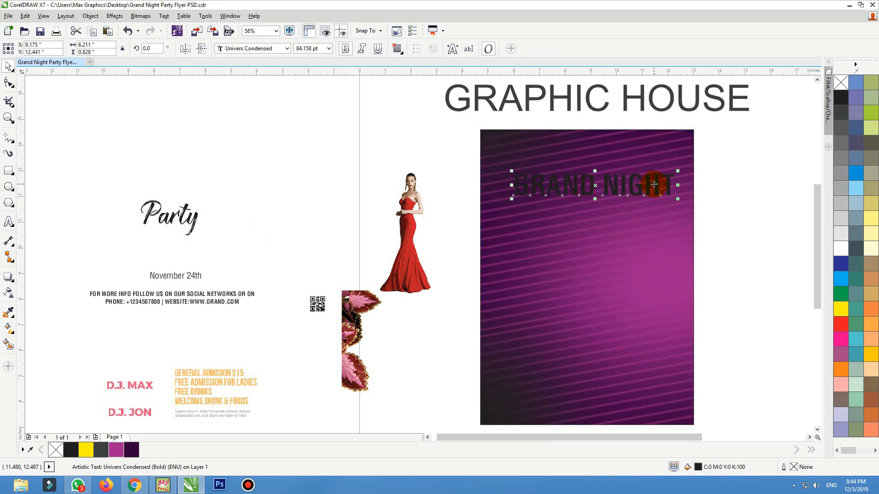
click(841, 250)
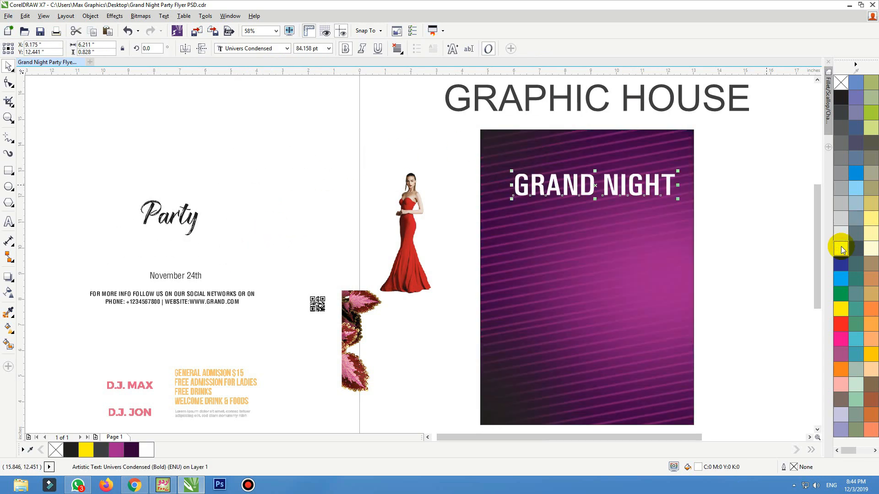
Split the headline into two lines, GRAND and NIGHT, and break it apart into separate text objects.
double_click(593, 193)
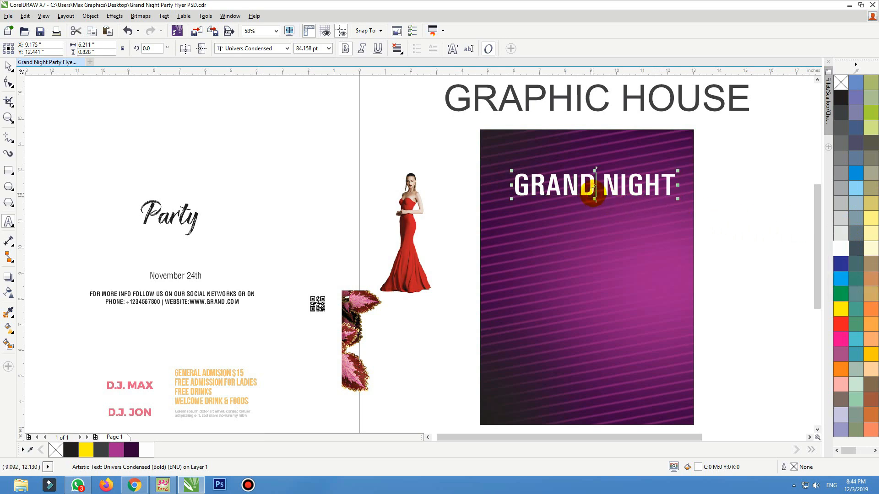
key(Return)
click(5, 114)
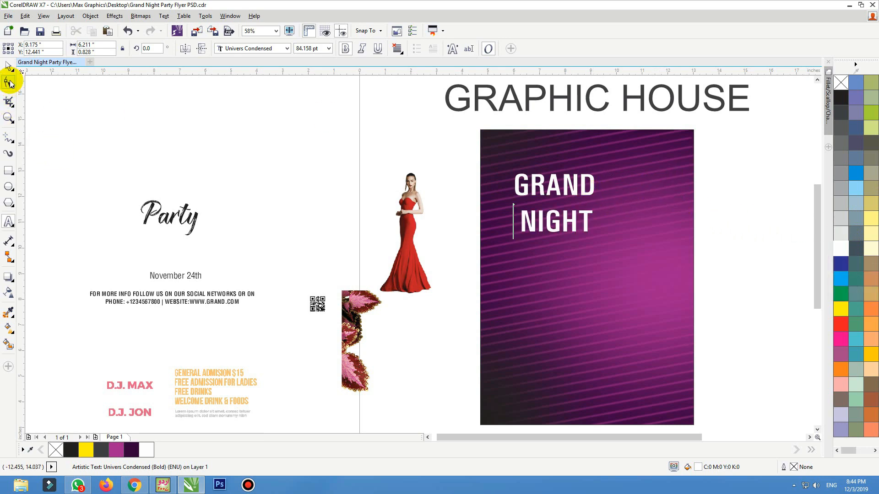
drag(376, 133, 677, 366)
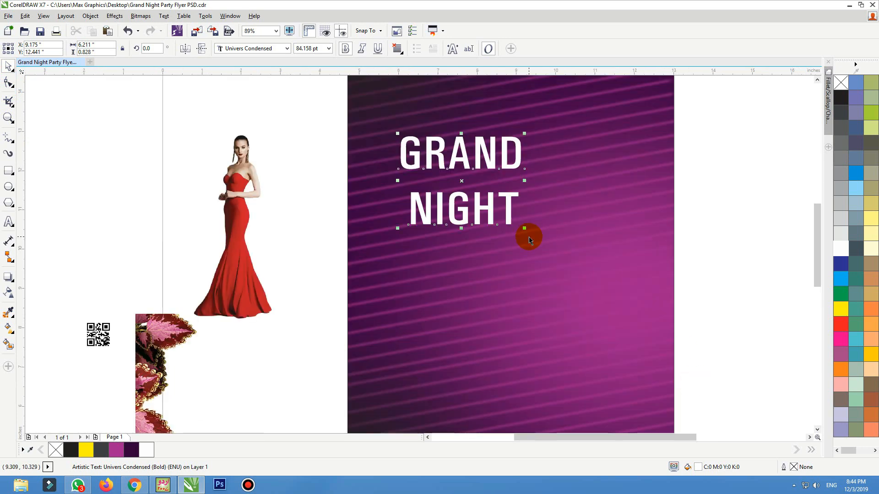
Enlarge GRAND to about 6.03 inches wide and NIGHT to about 5.53 inches wide, placing NIGHT directly beneath GRAND.
click(414, 145)
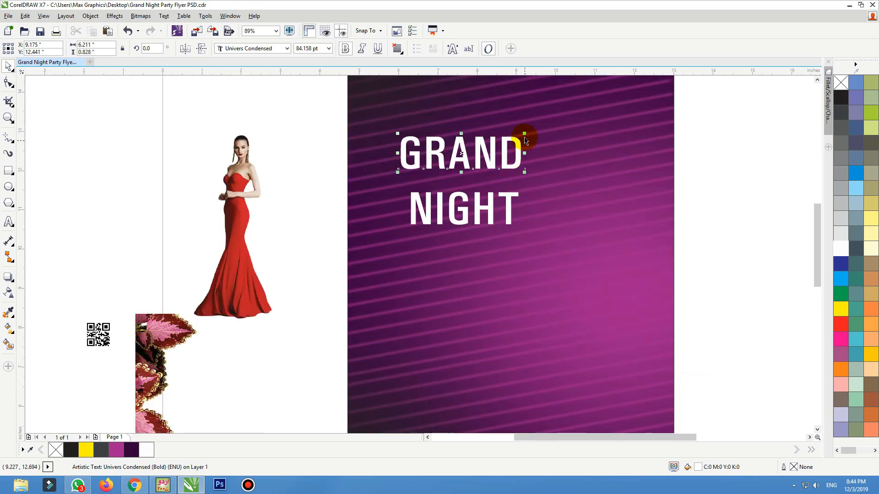
drag(524, 138, 641, 104)
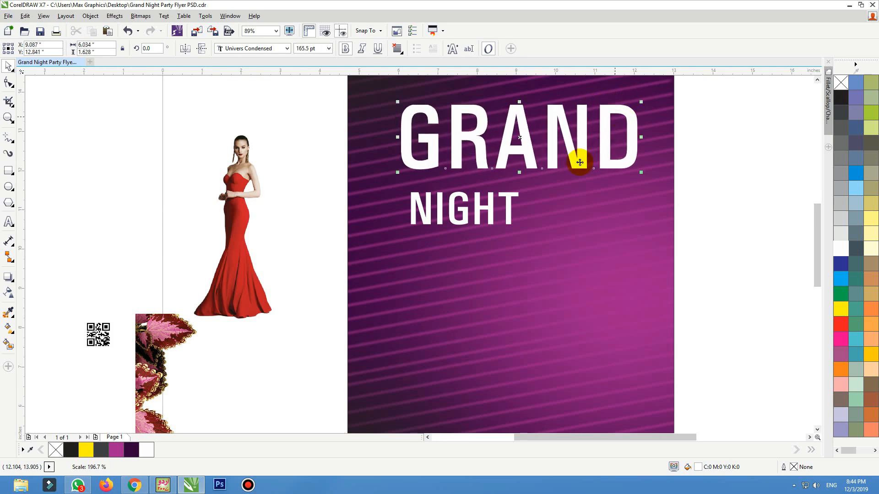
click(510, 218)
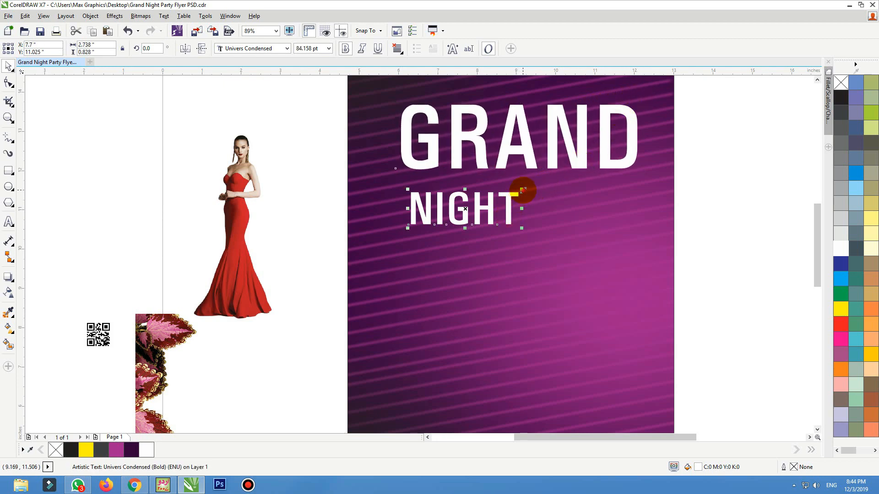
drag(522, 189, 616, 160)
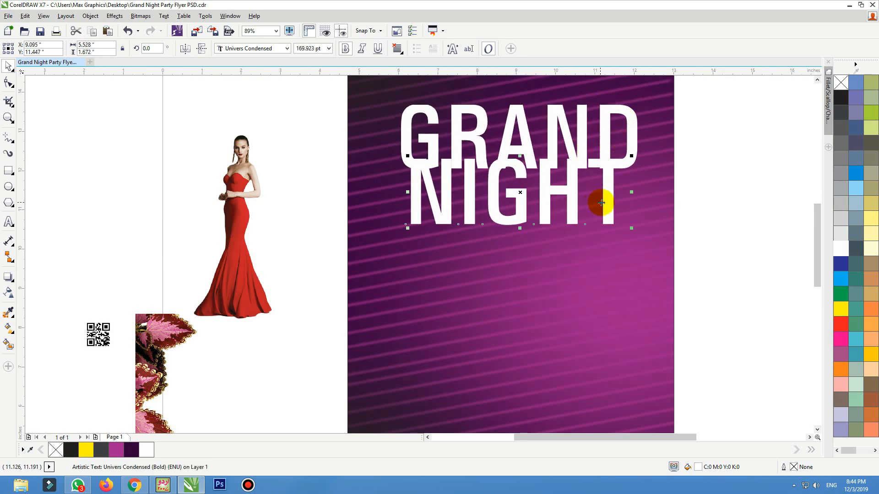
drag(601, 202, 608, 218)
Set the font size of both GRAND and NIGHT to 170 pt.
shift+click(604, 149)
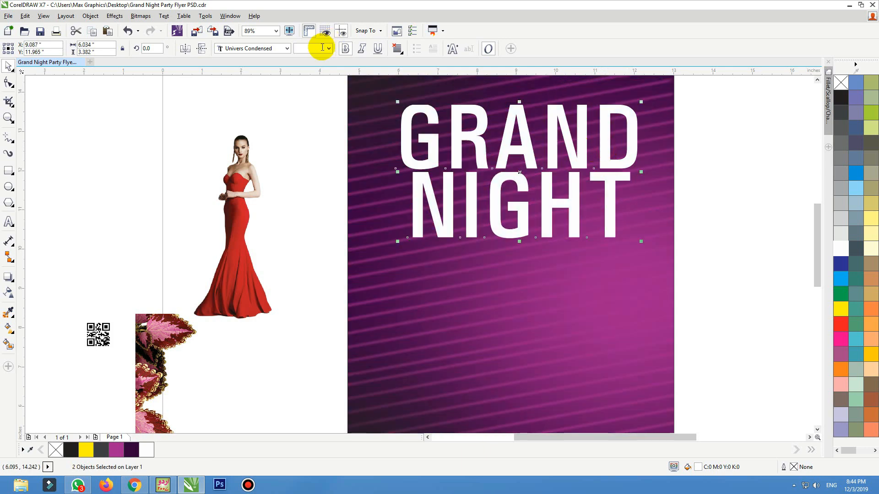
click(298, 109)
click(435, 149)
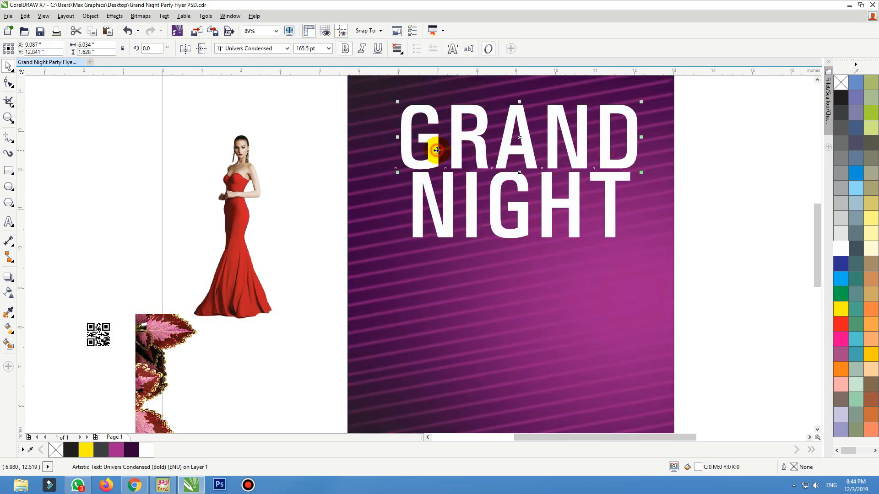
shift+click(435, 206)
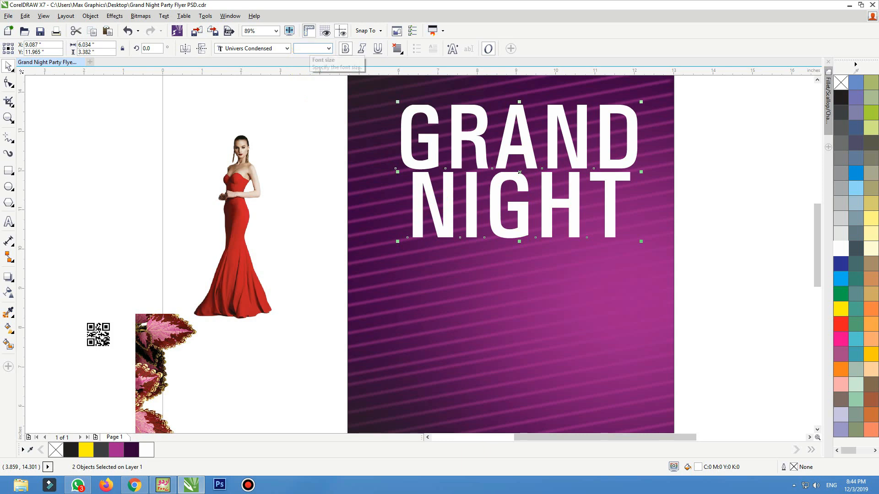
text(170)
key(Return)
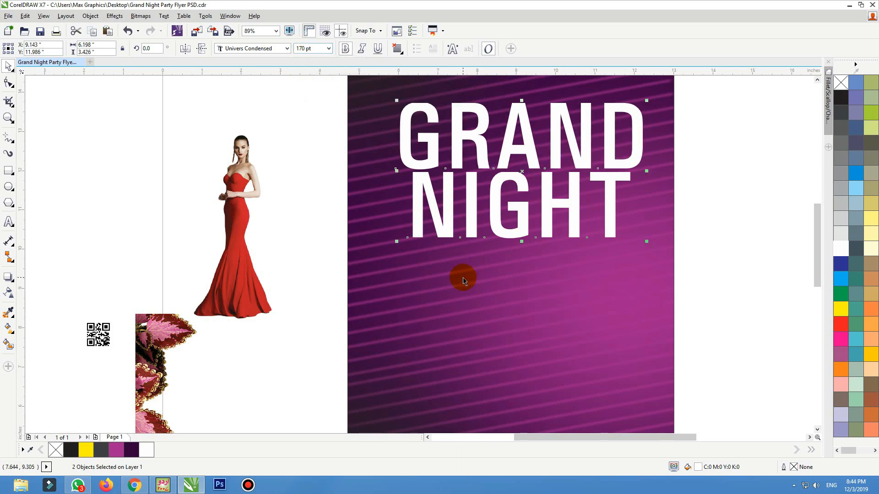
Left-align GRAND and NIGHT and move them together slightly left and down on the flyer.
key(l)
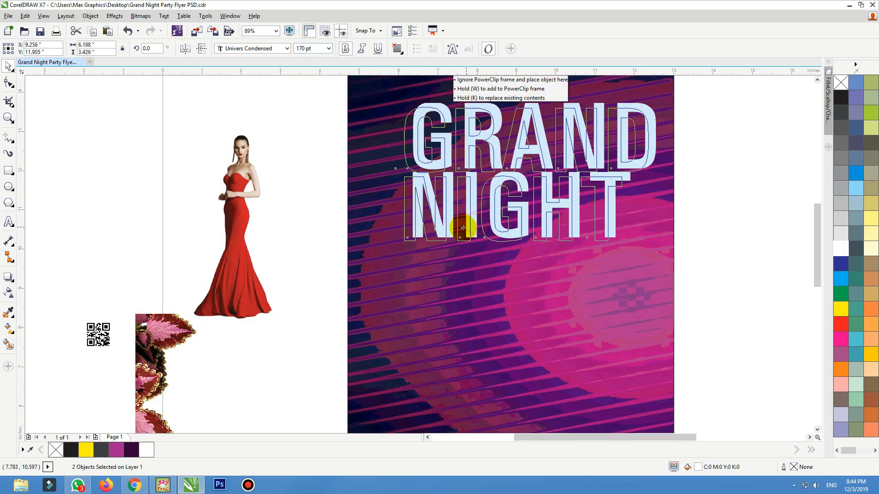
click(455, 229)
drag(454, 229, 447, 228)
click(624, 204)
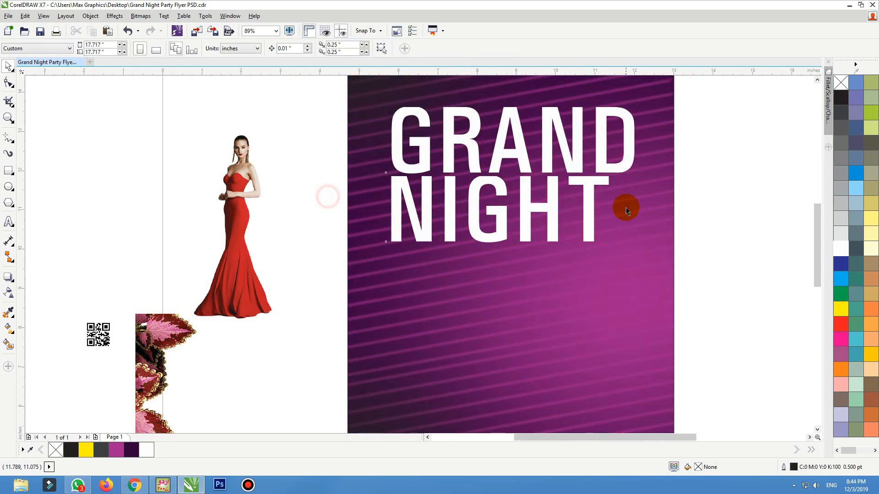
Tighten the letter spacing of NIGHT and GRAND with the Shape tool until the letters nearly touch.
click(579, 242)
key(F10)
drag(611, 245, 553, 241)
click(546, 158)
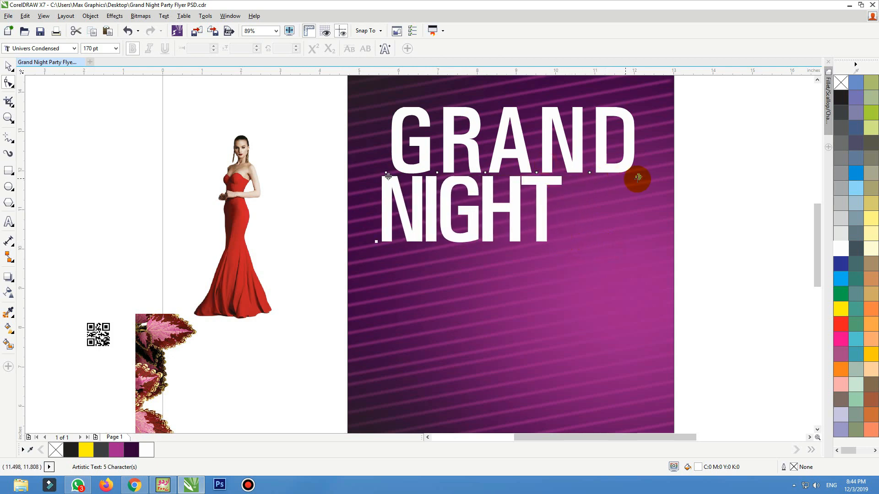
drag(639, 177, 591, 177)
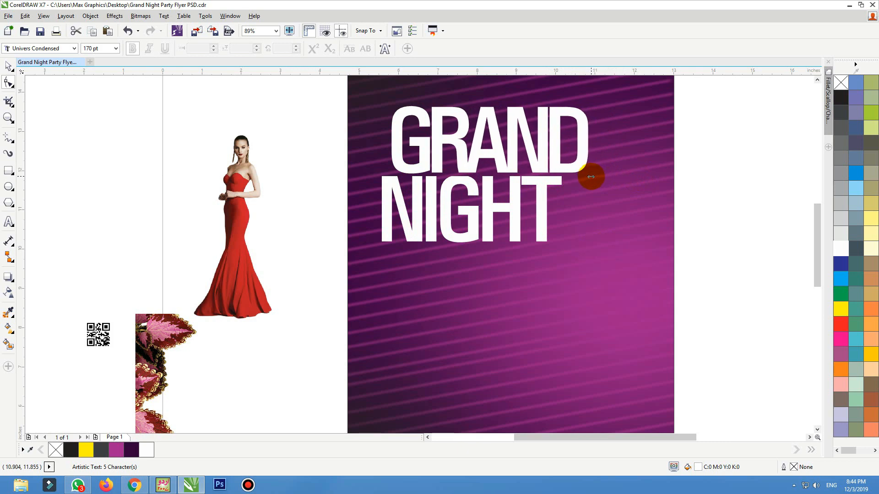
Left-align the two tightened words and place a vertical guideline along GRAND's right edge.
key(space)
shift+click(540, 196)
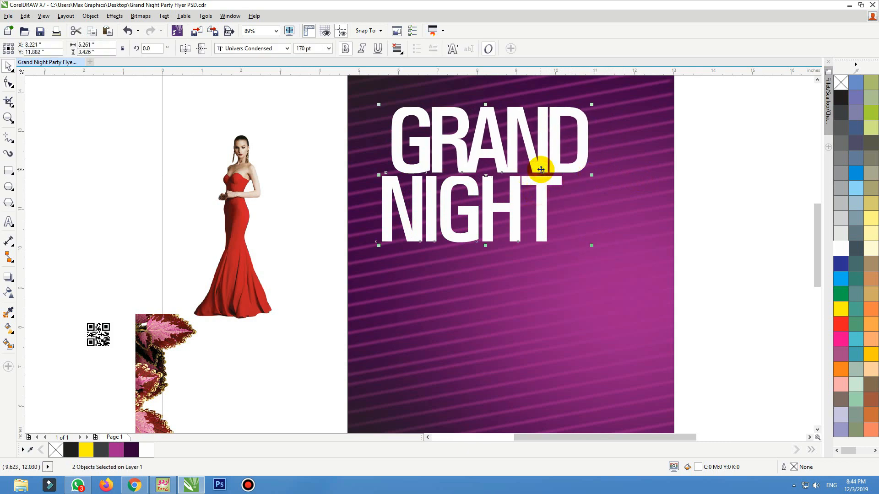
key(l)
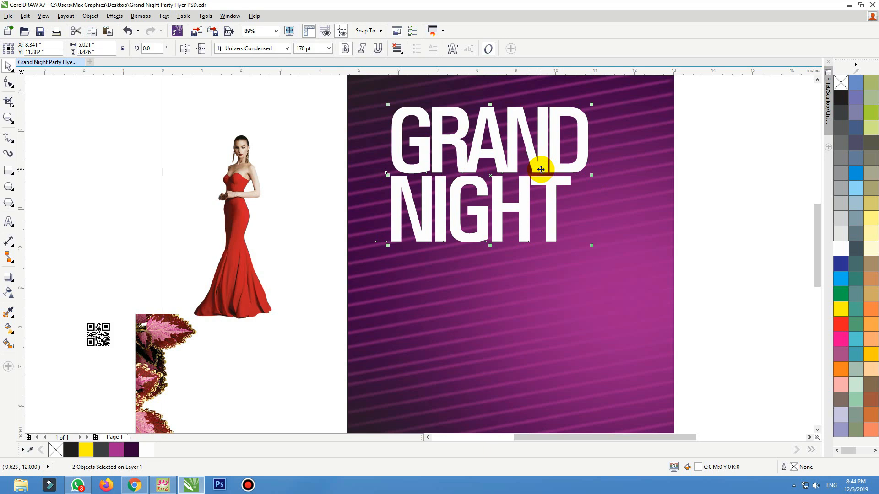
click(705, 172)
drag(22, 259, 583, 198)
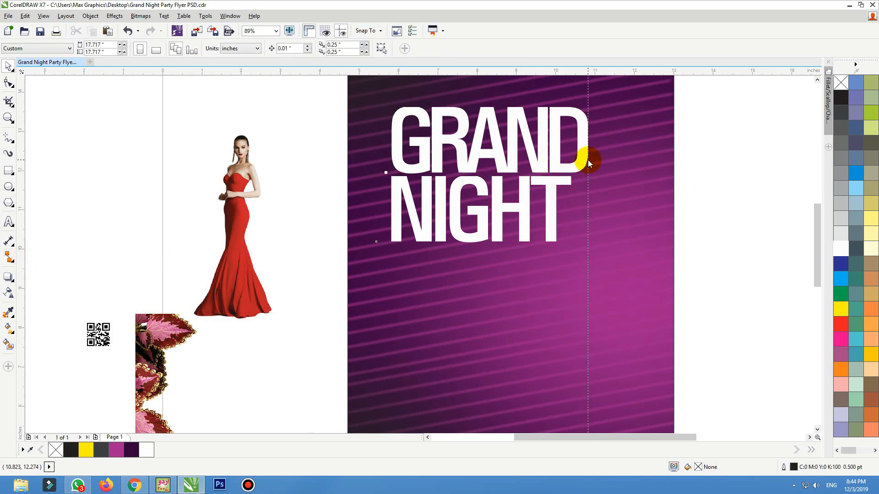
drag(588, 161, 588, 160)
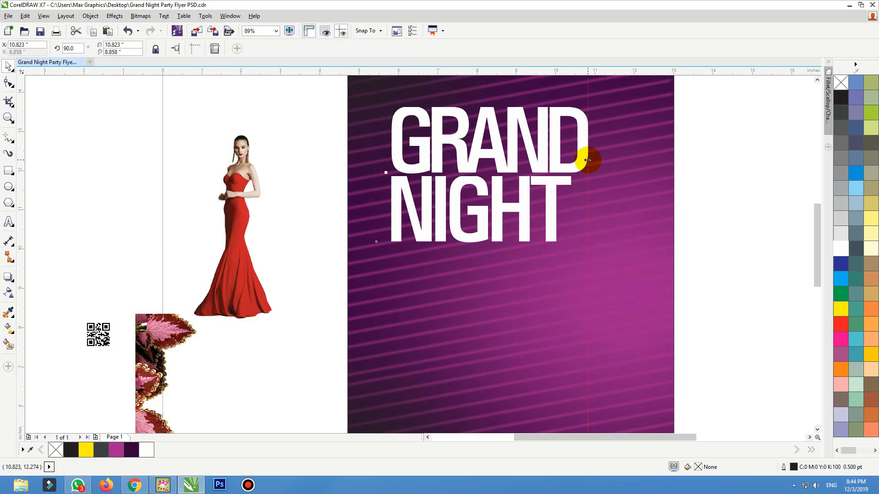
Break NIGHT apart into separate letters and move the H and T right to meet the guideline.
click(524, 207)
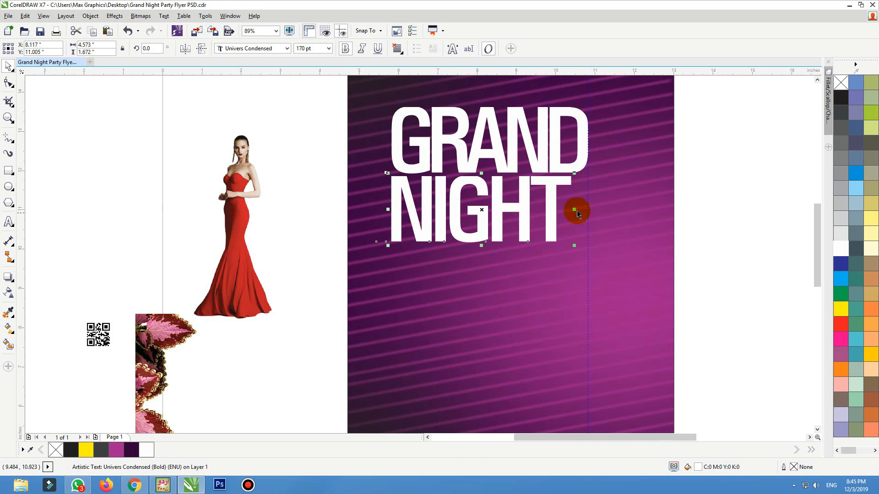
key(F10)
drag(660, 155, 484, 274)
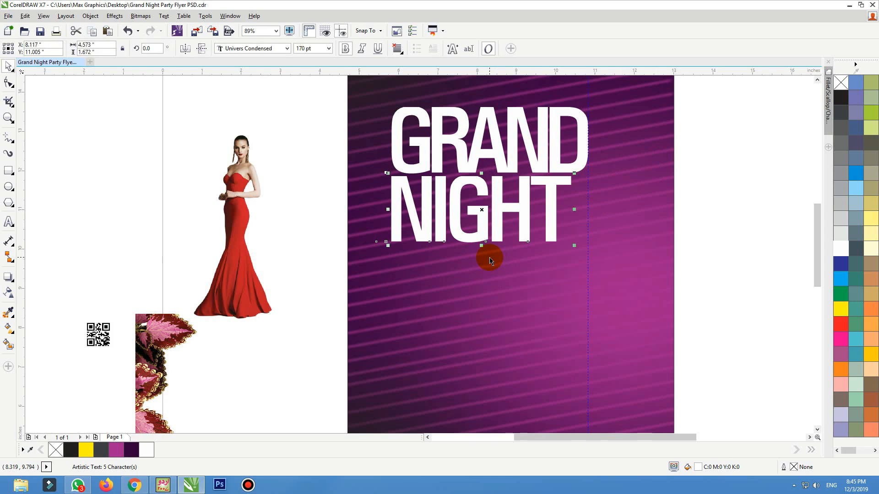
click(513, 223)
shift+click(549, 196)
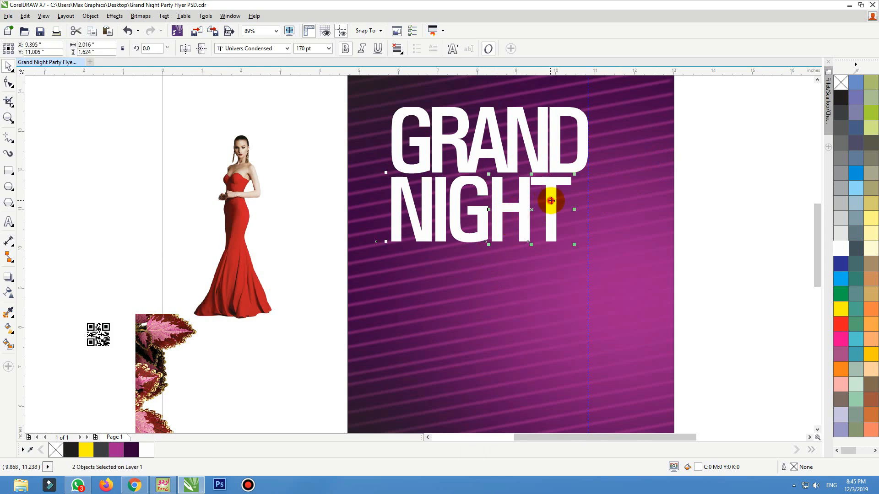
drag(555, 198, 566, 198)
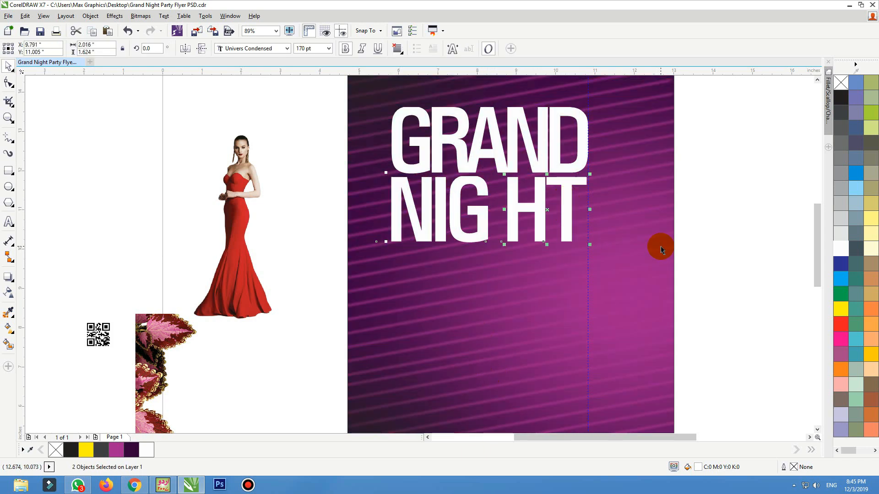
click(684, 225)
Adjust the spacing between the middle letters of NIGHT by nudging the G and H.
click(514, 222)
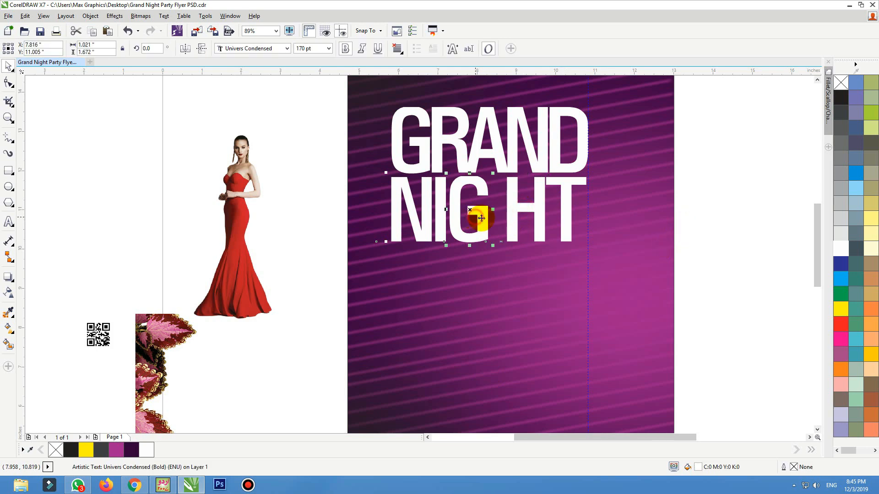
drag(482, 218, 509, 210)
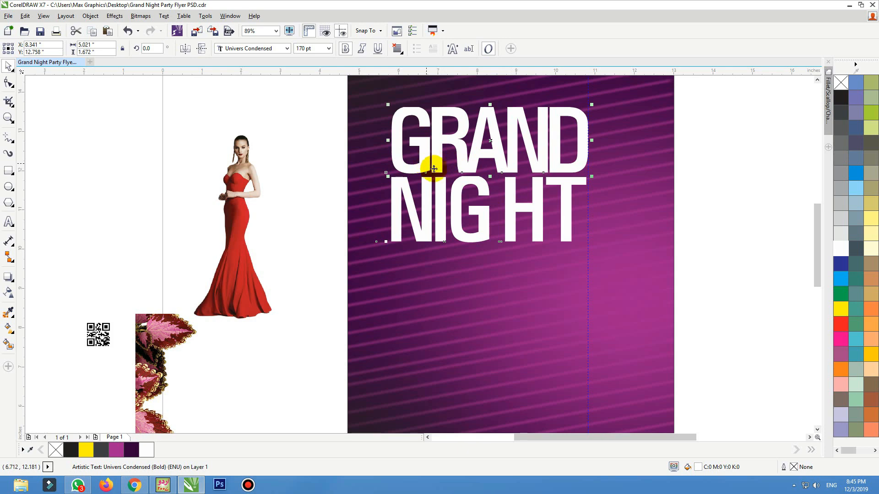
click(764, 157)
scroll(632, 261, down, 3)
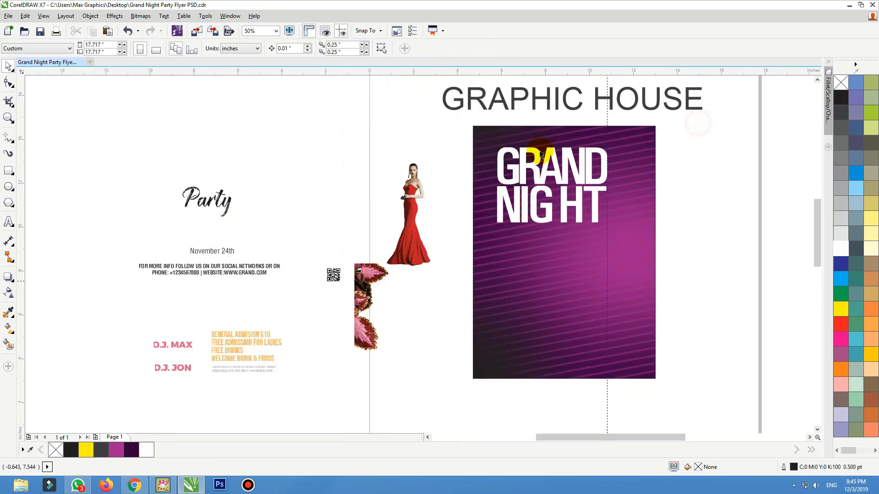
Centre the headline horizontally on the flyer background, lower it slightly and enlarge it to about 5.5 by 3.75 inches.
scroll(616, 156, up, 4)
drag(765, 101, 293, 353)
shift+click(334, 341)
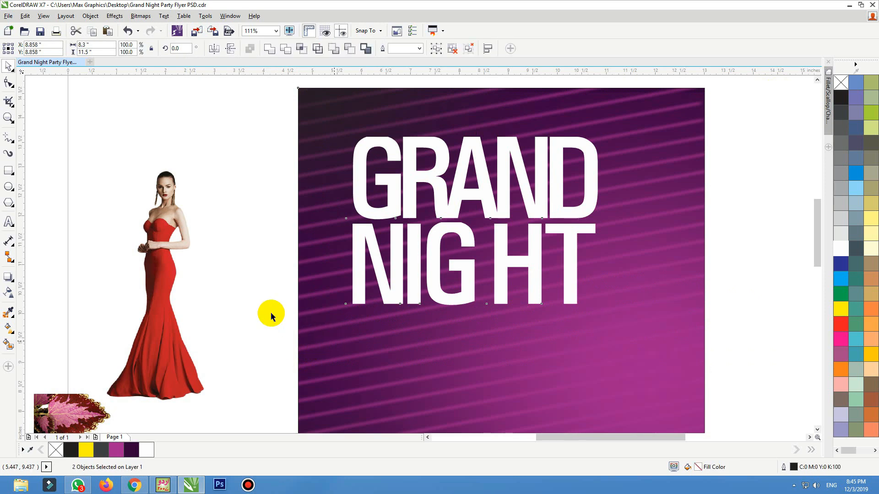
key(c)
click(259, 275)
drag(452, 274, 459, 287)
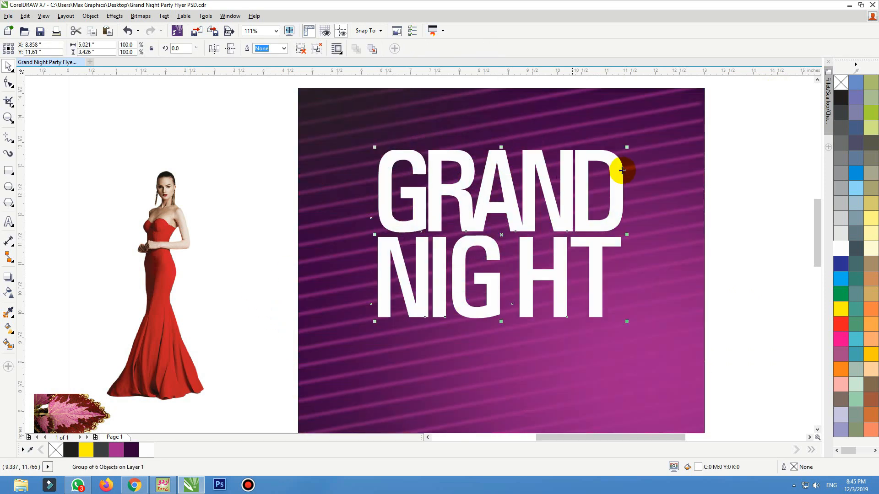
drag(629, 147, 637, 130)
key(F4)
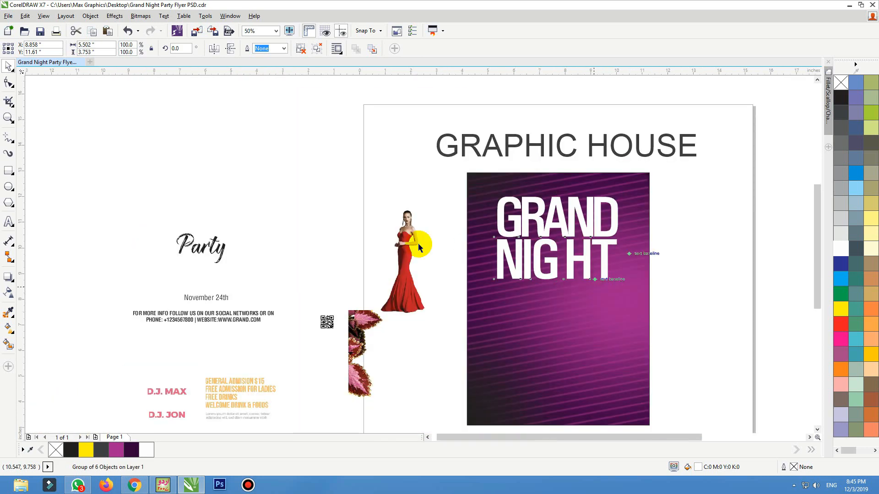
Move the flower image to the flyer's upper-left corner and PowerClip it inside the background rectangle.
drag(341, 351, 469, 212)
drag(369, 295, 375, 276)
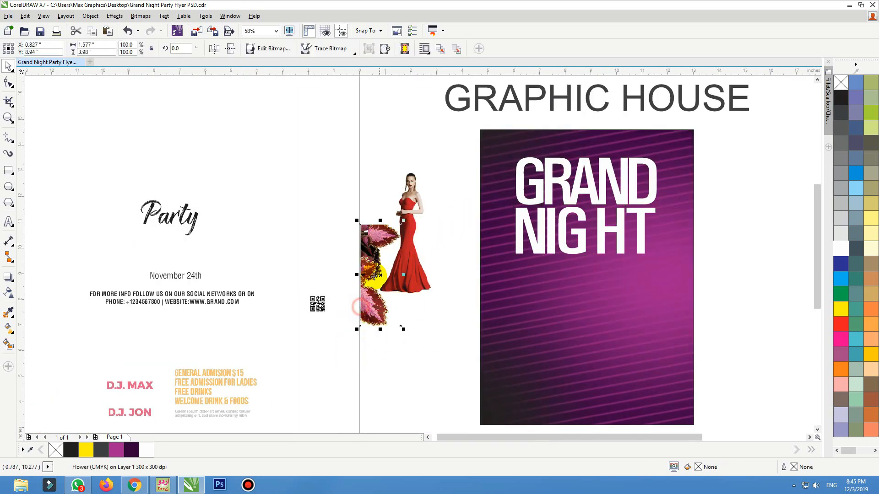
drag(529, 183, 480, 163)
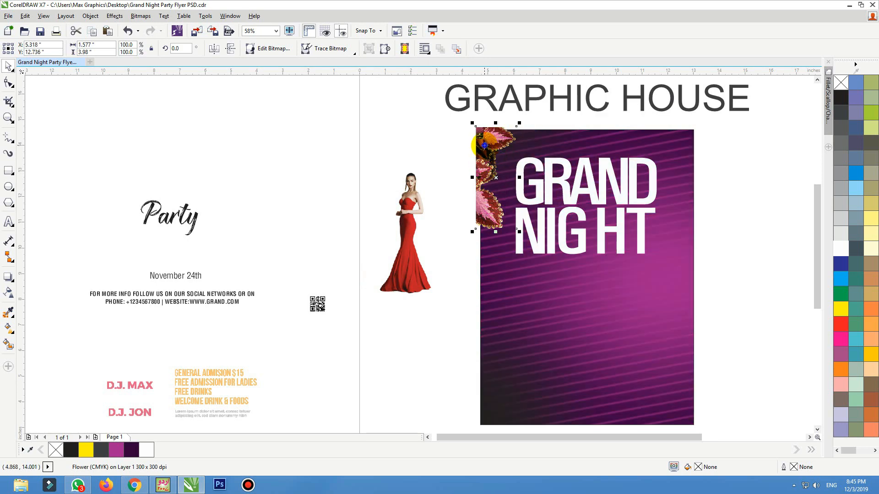
right_click(484, 144)
click(509, 136)
click(526, 135)
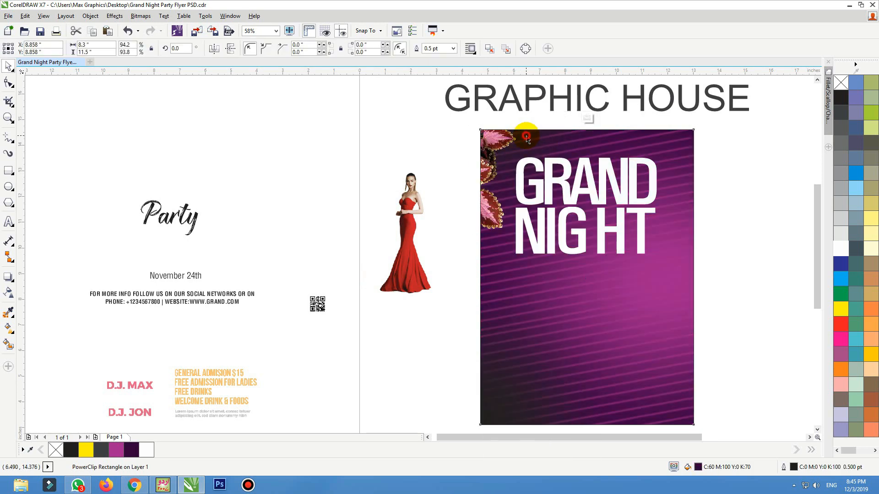
Inside the PowerClip contents, duplicate the flower to the right and mirror the copy horizontally.
ctrl+click(483, 146)
click(484, 146)
key(F2)
drag(409, 118, 743, 276)
scroll(420, 248, up, 3)
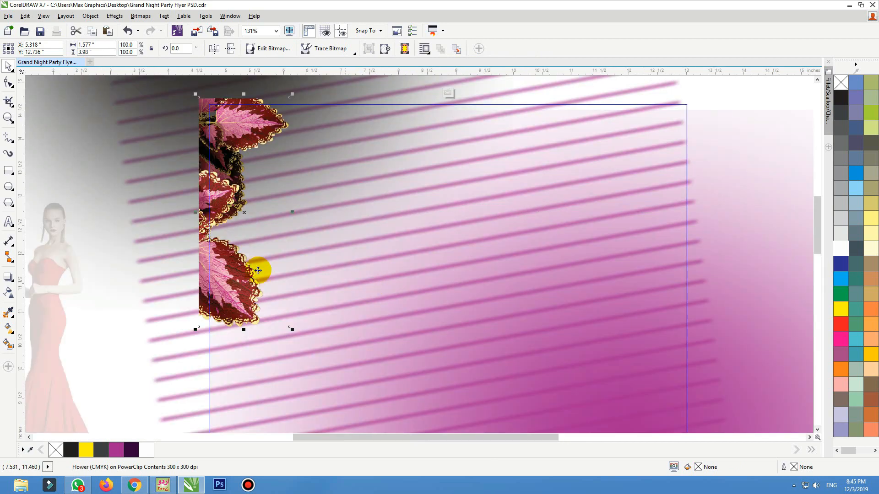
drag(231, 281, 335, 282)
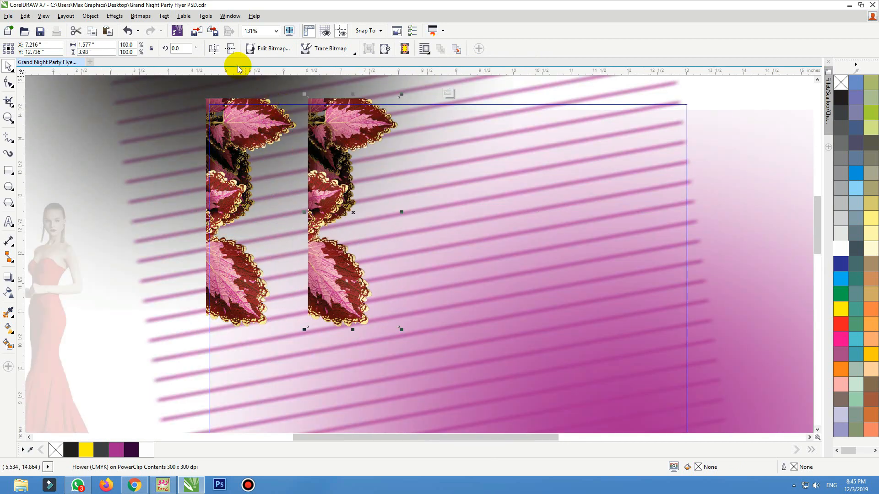
click(233, 49)
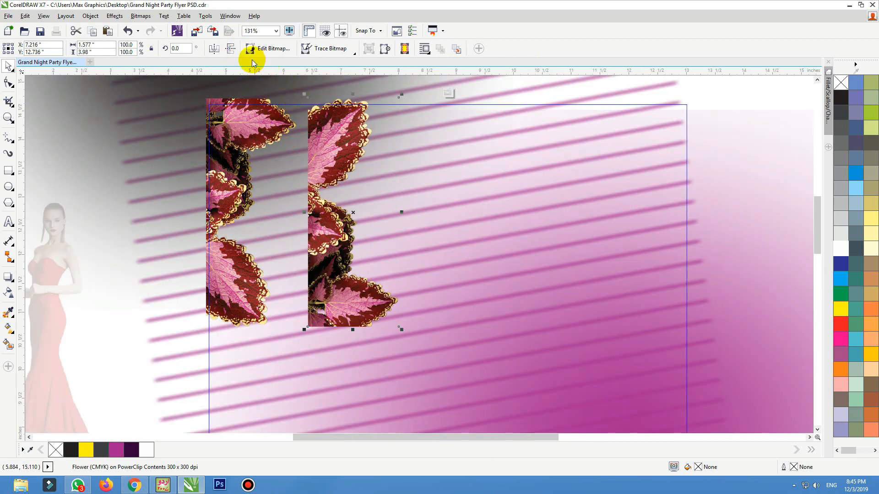
click(235, 53)
click(215, 49)
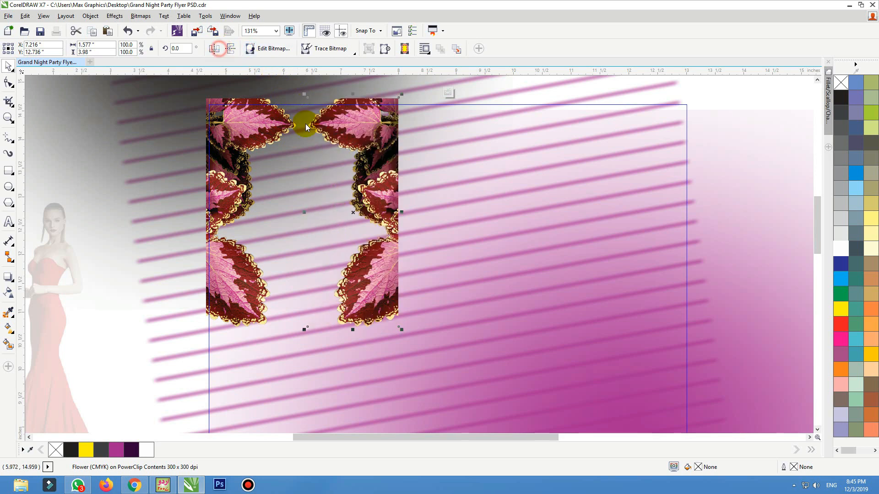
Place the mirrored flower slightly raised at the flyer's upper-right corner and finish editing the PowerClip.
drag(380, 173, 675, 181)
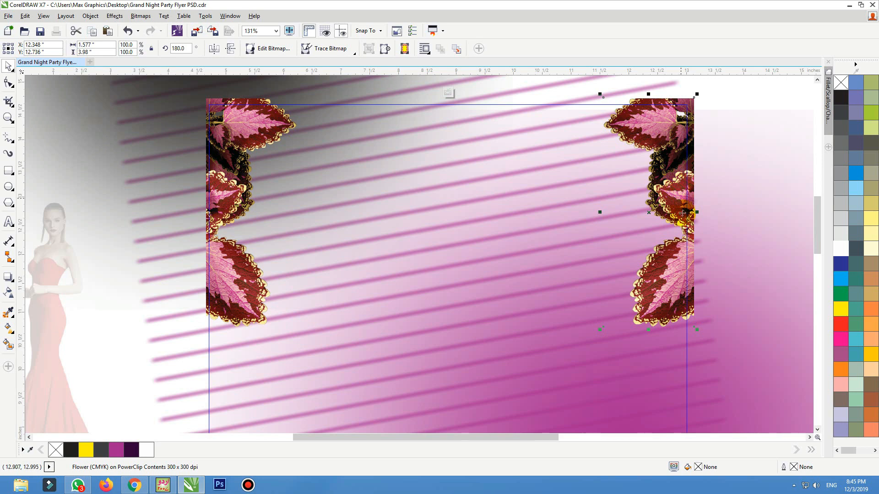
mouse_move(673, 259)
mouse_down()
mouse_move(673, 228)
mouse_move(663, 248)
mouse_up()
scroll(663, 247, down, 1)
ctrl+click(767, 141)
key(shift+F2)
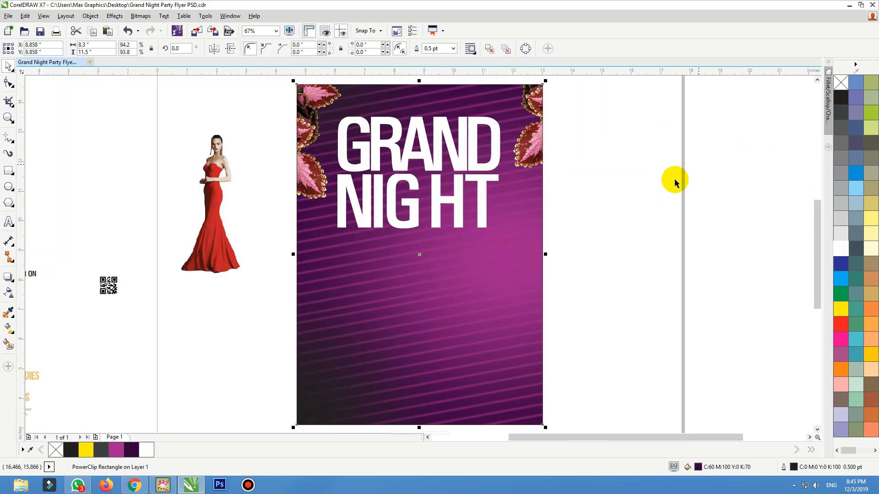
click(665, 198)
click(482, 197)
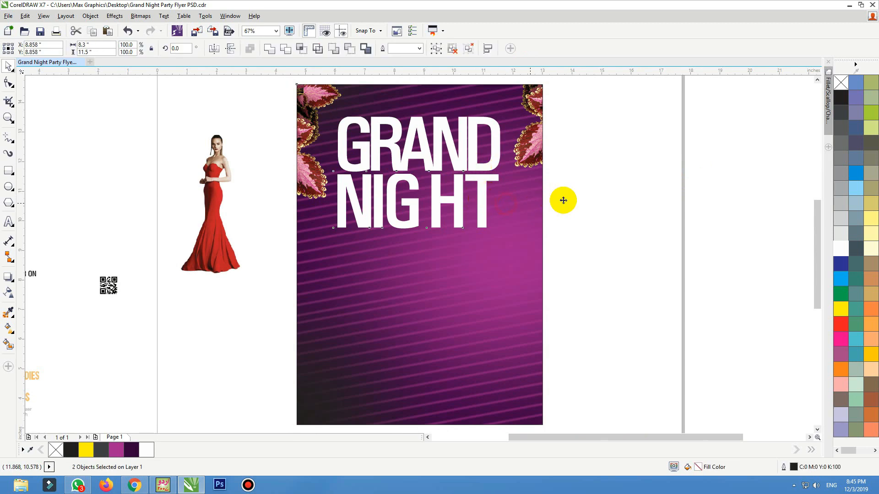
click(608, 195)
click(225, 215)
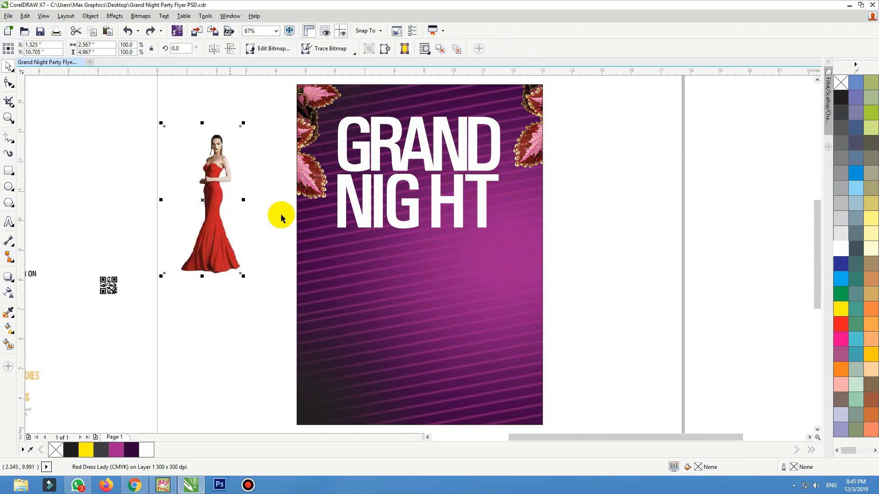
click(122, 169)
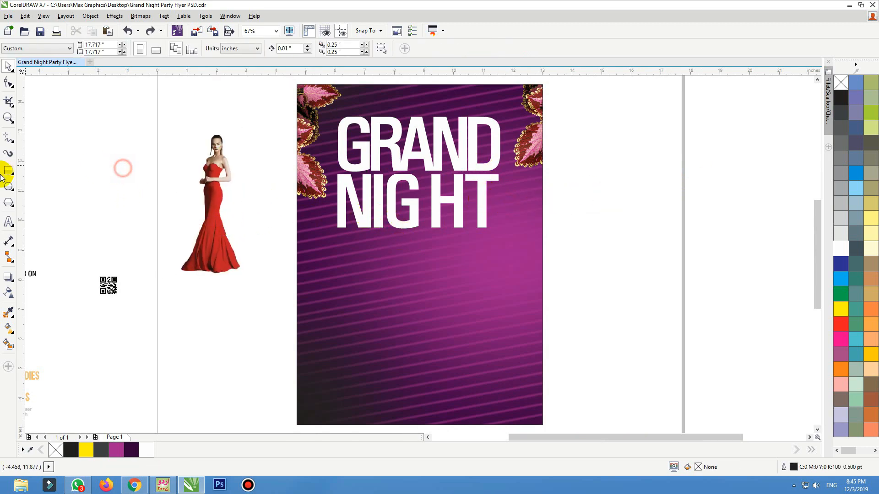
Draw an ellipse about 6.6 by 4.9 inches over the headline and fill it black.
click(9, 186)
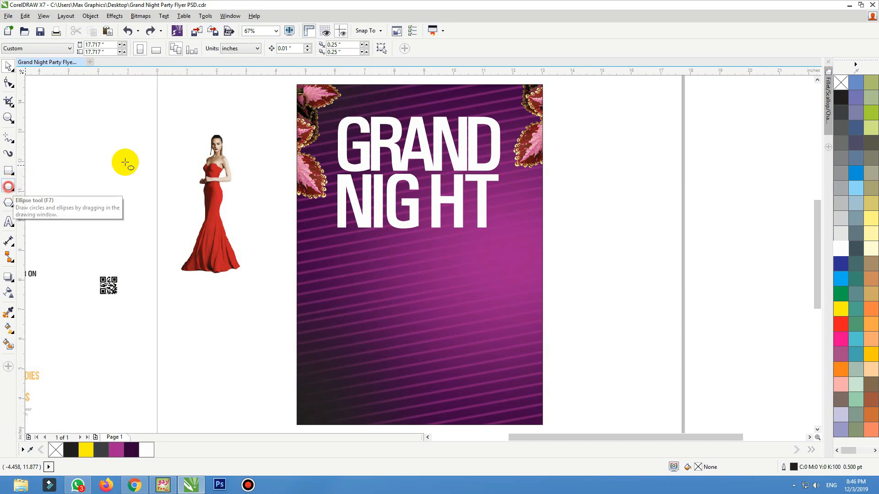
drag(316, 105, 510, 250)
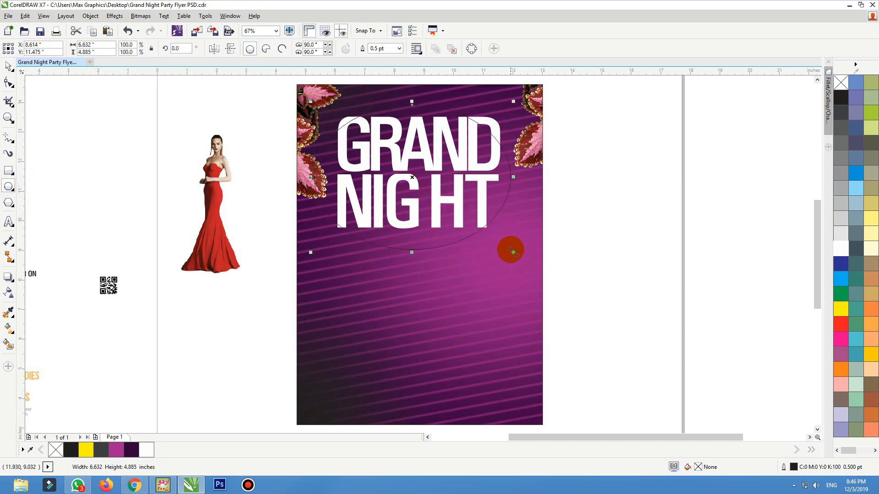
click(841, 98)
Give the ellipse an elliptical fountain fill from magenta at its centre to black towards the edge.
key(g)
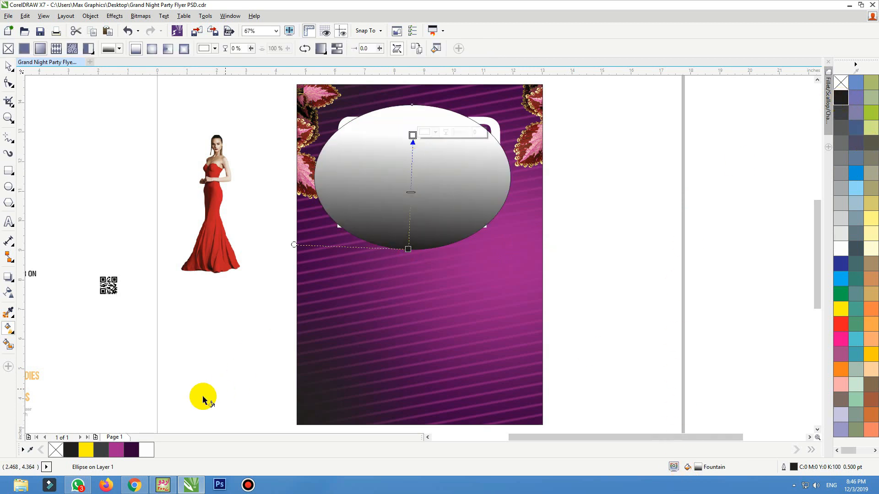
click(116, 450)
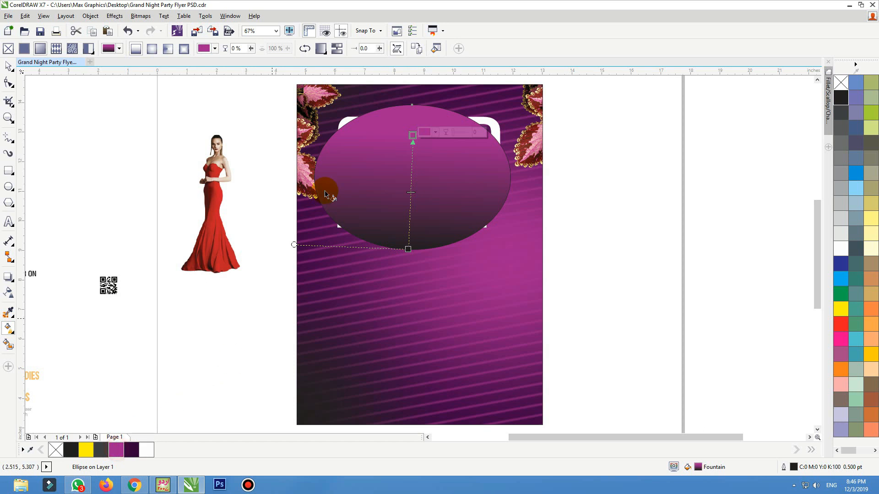
click(152, 50)
mouse_move(413, 134)
mouse_down()
mouse_move(418, 117)
mouse_move(409, 148)
mouse_move(409, 139)
mouse_up()
drag(410, 192, 411, 177)
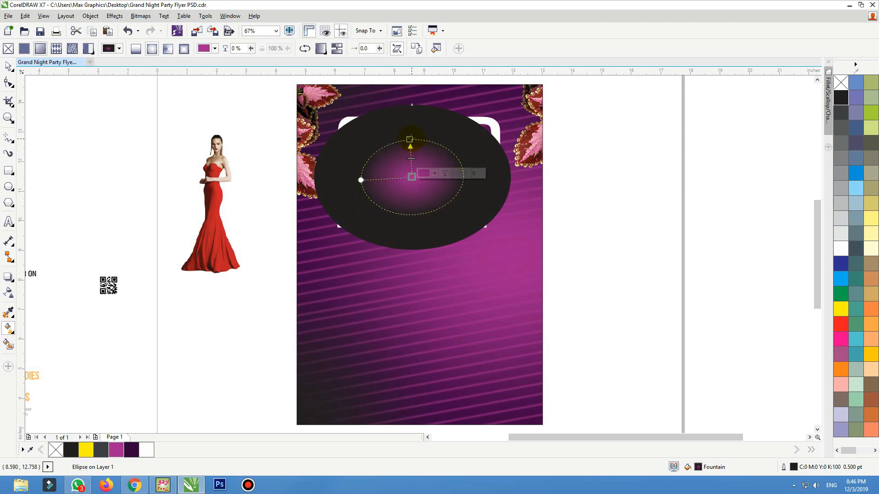
drag(409, 140, 410, 125)
key(space)
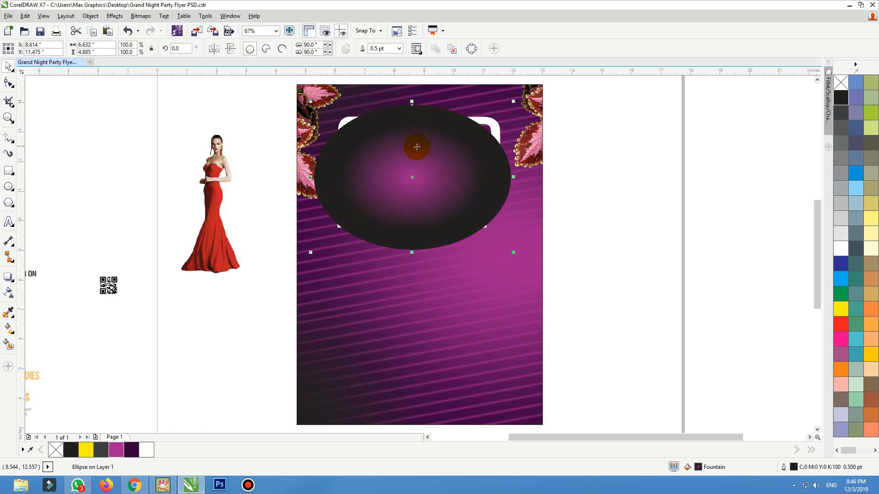
Try converting the ellipse to a 300 dpi CMYK bitmap with a transparent background, and undo it.
click(141, 16)
click(156, 29)
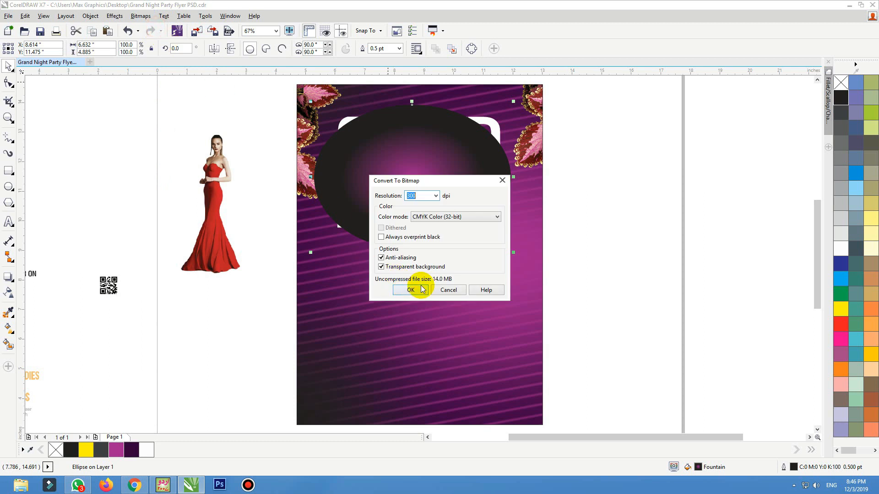
click(413, 290)
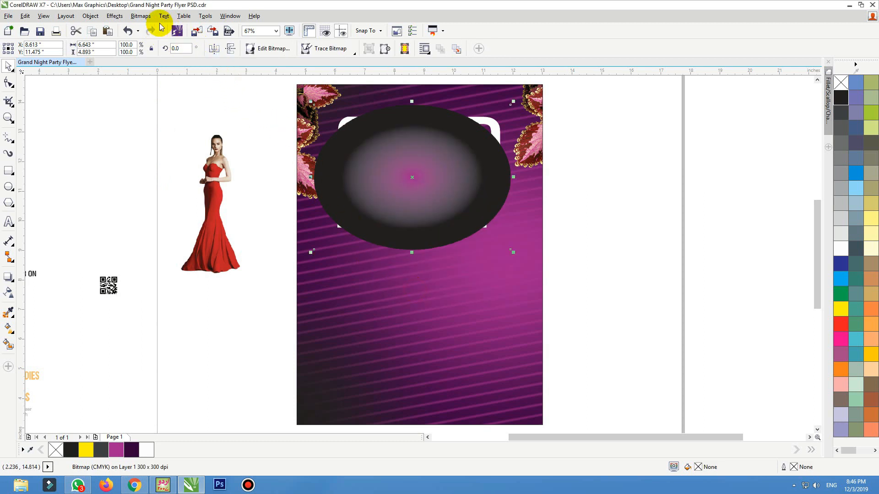
key(ctrl+z)
Try converting the ellipse to a 300 dpi RGB Color (24-bit) bitmap, and undo the conversion.
click(140, 15)
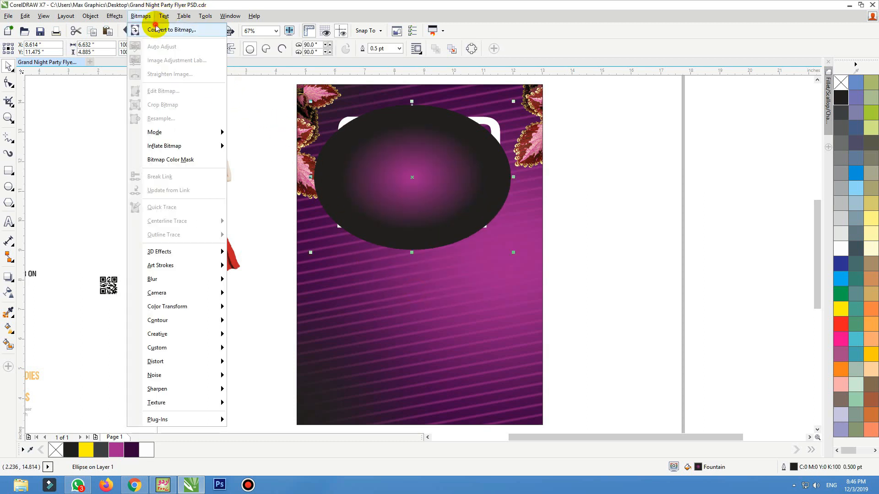
click(156, 29)
click(435, 216)
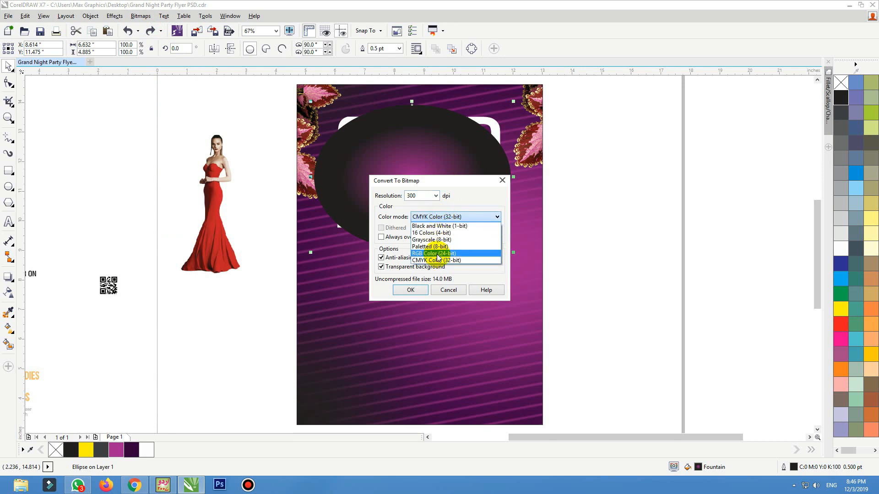
click(437, 254)
click(404, 289)
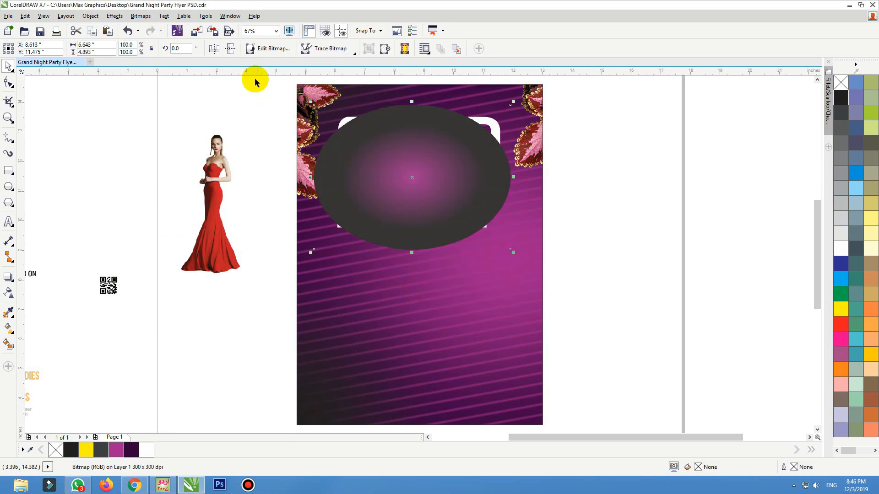
key(ctrl+z)
Convert the gradient ellipse to a 300 dpi CMYK Color (32-bit) bitmap with anti-aliasing and a transparent background.
click(139, 16)
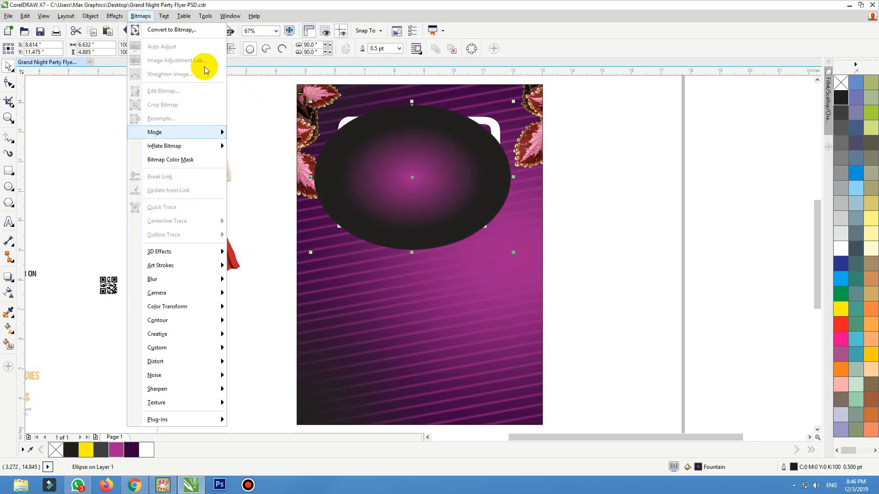
key(Escape)
click(197, 32)
click(452, 217)
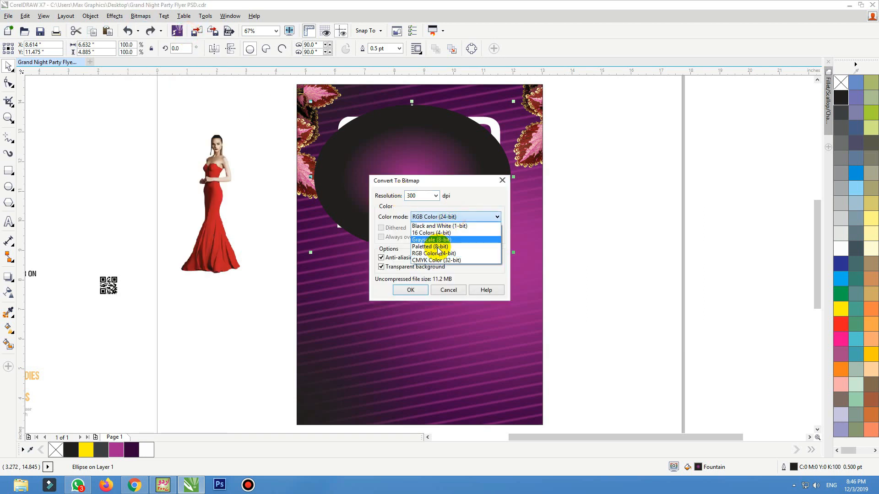
click(432, 258)
click(413, 291)
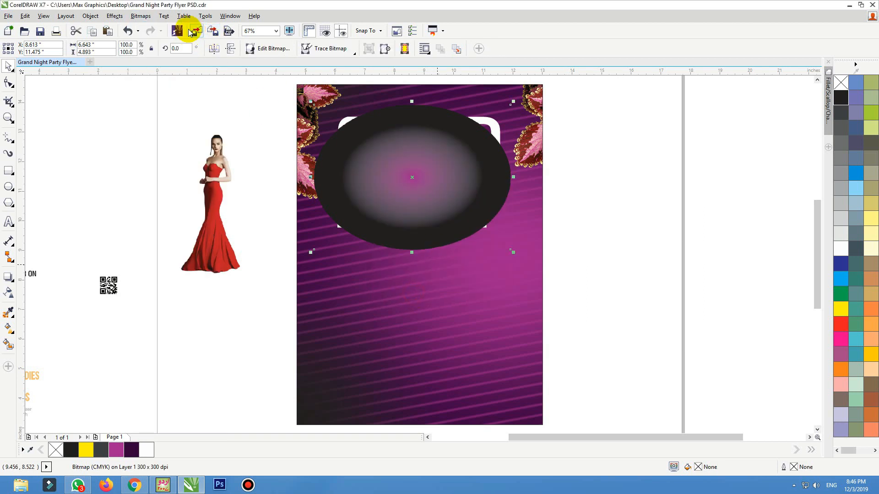
Apply a Gaussian Blur with a radius of 200 pixels to the ellipse bitmap.
click(141, 16)
mouse_move(218, 279)
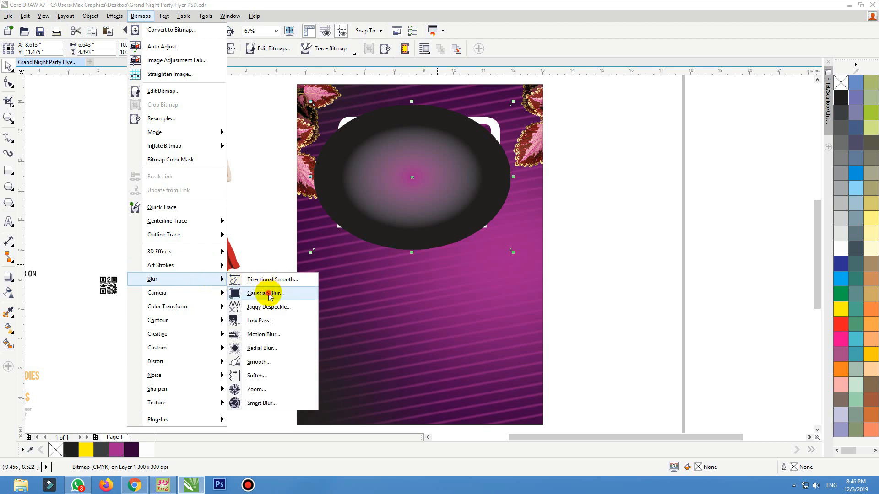
click(269, 295)
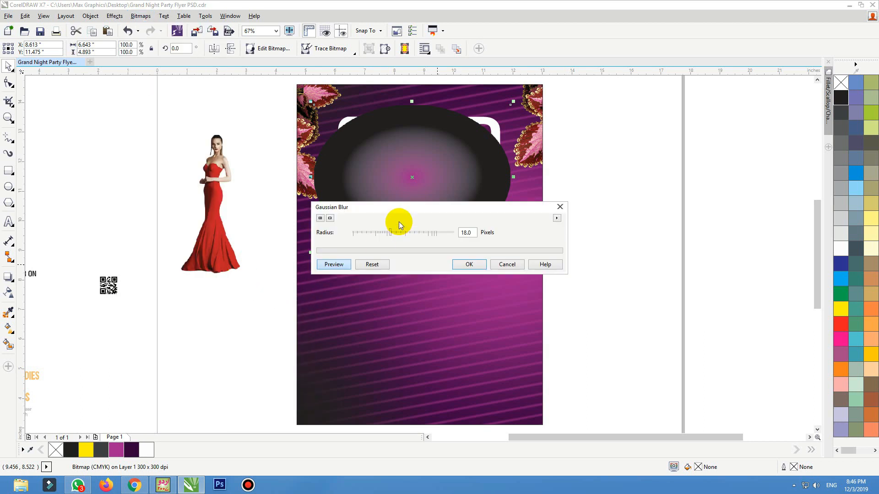
click(425, 234)
drag(433, 233, 442, 234)
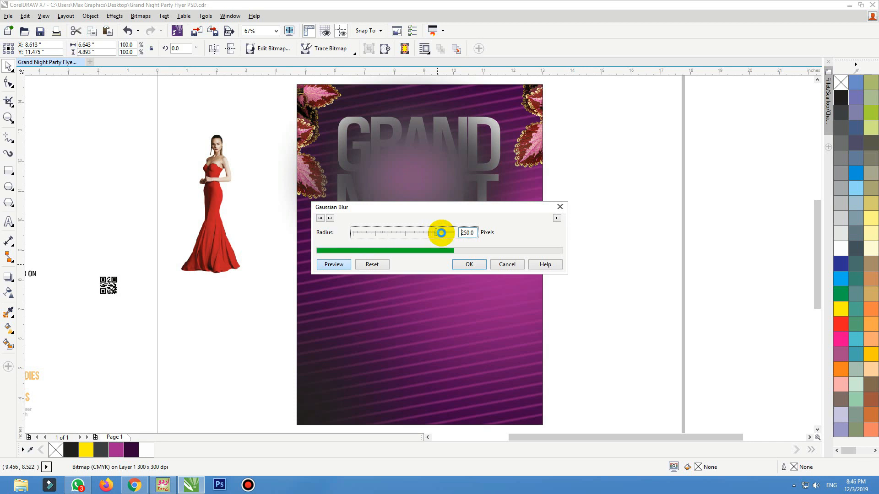
click(434, 233)
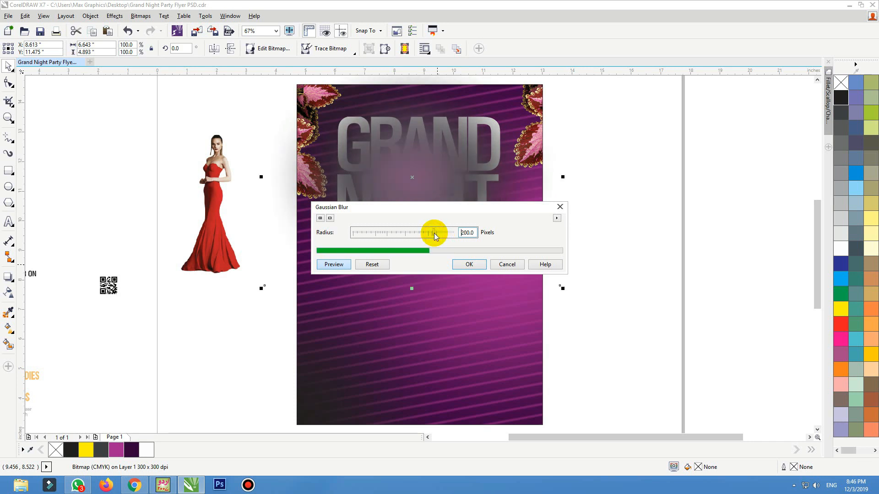
click(467, 265)
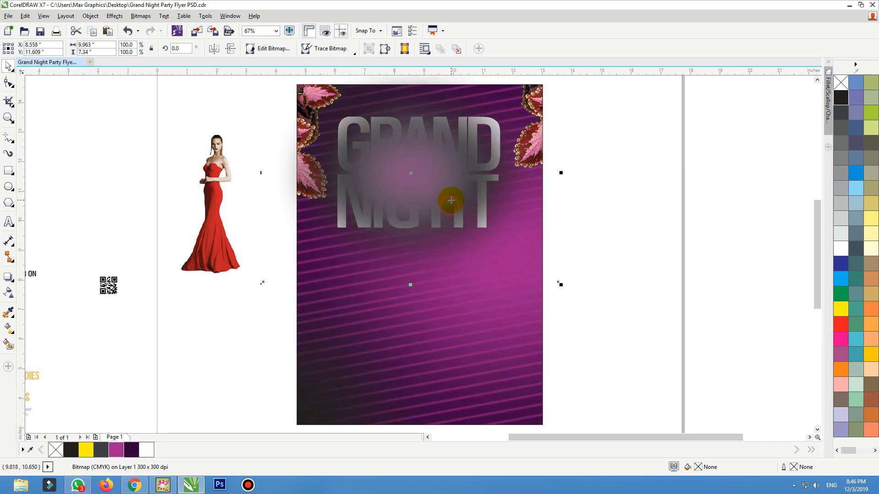
Place the blurred ellipse bitmap inside the flyer background rectangle's PowerClip.
right_click(442, 163)
click(451, 137)
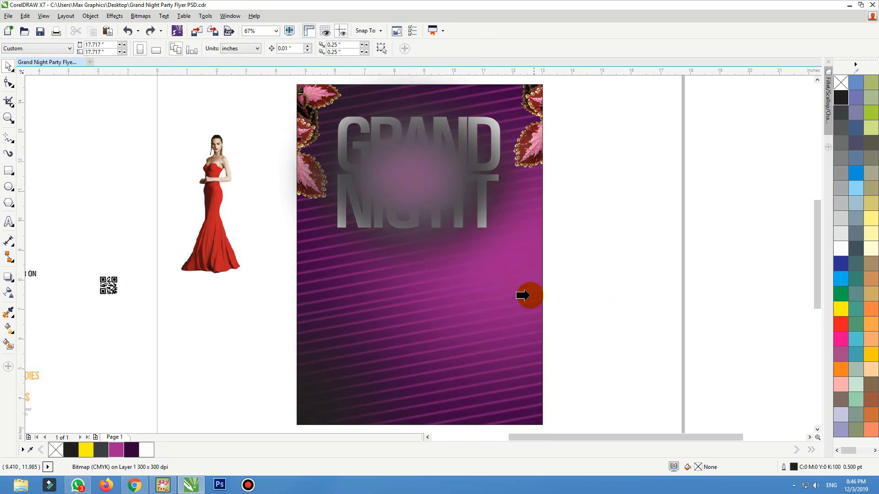
click(535, 296)
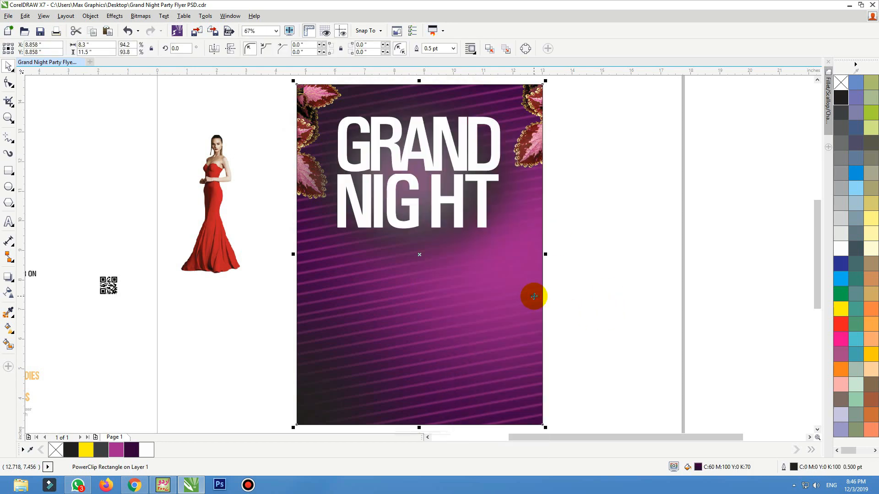
Within the background's PowerClip contents, delete the blurred ellipse and place a copy of the upper black glow behind the headline area.
ctrl+click(534, 296)
click(446, 210)
scroll(464, 252, down, 2)
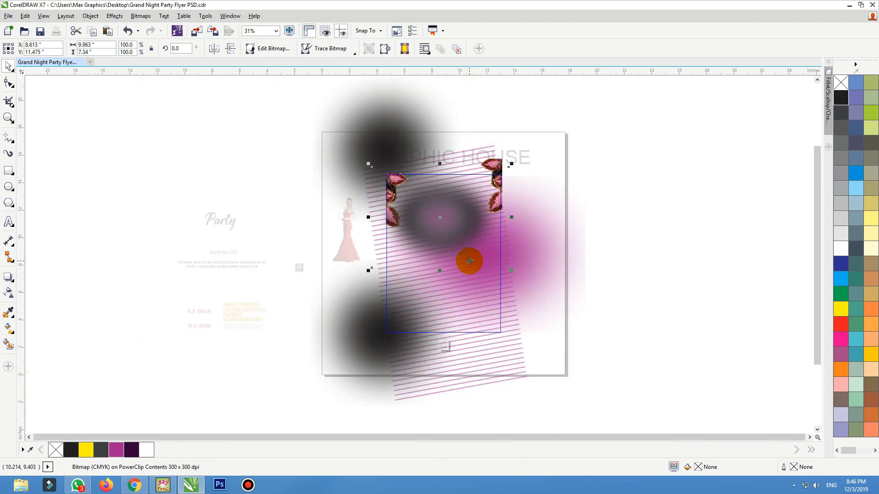
key(Delete)
click(424, 133)
mouse_move(398, 133)
mouse_down()
mouse_move(456, 198)
mouse_move(449, 192)
mouse_up()
Duplicate the purple glow, shrink the copy to about 5.3 by 4.2 inches at the flyer's top edge, and finish editing the PowerClip contents.
click(580, 313)
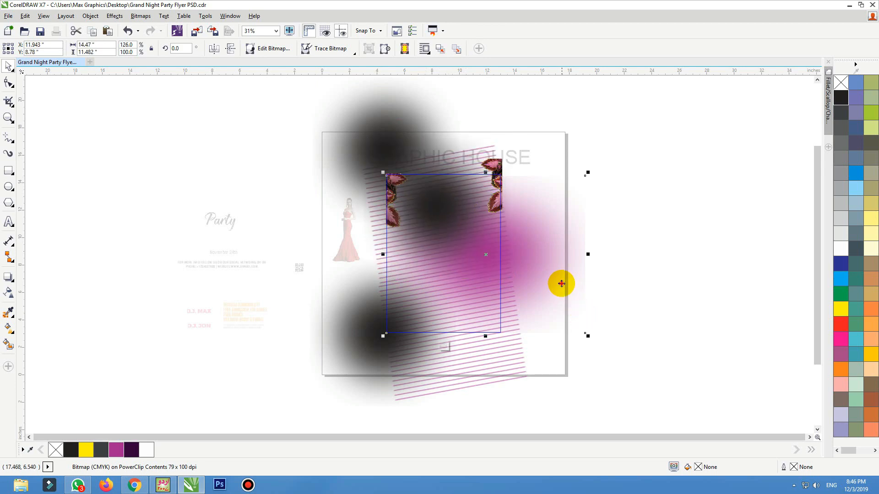
drag(561, 284, 672, 224)
drag(696, 115, 629, 145)
drag(603, 203, 472, 178)
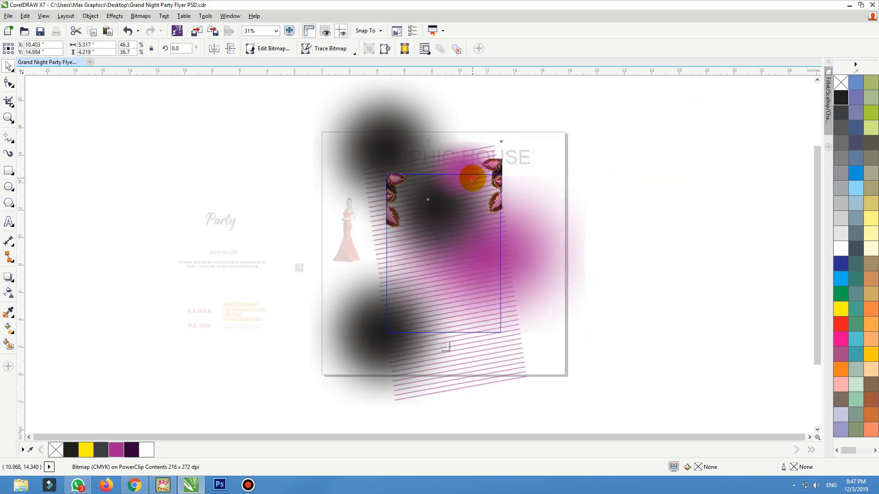
ctrl+click(551, 169)
key(shift+F2)
click(620, 181)
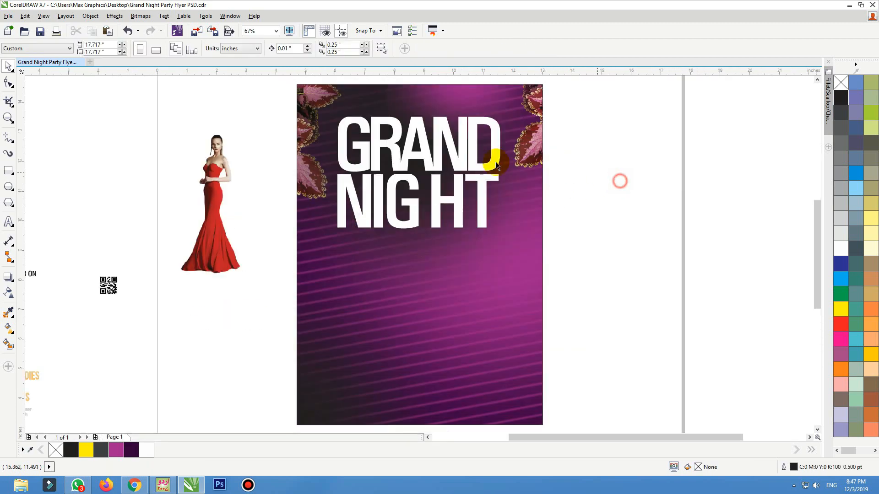
Move the GRAND NIGHT headline slightly down and centre it horizontally on the flyer background.
click(473, 171)
drag(469, 164, 471, 168)
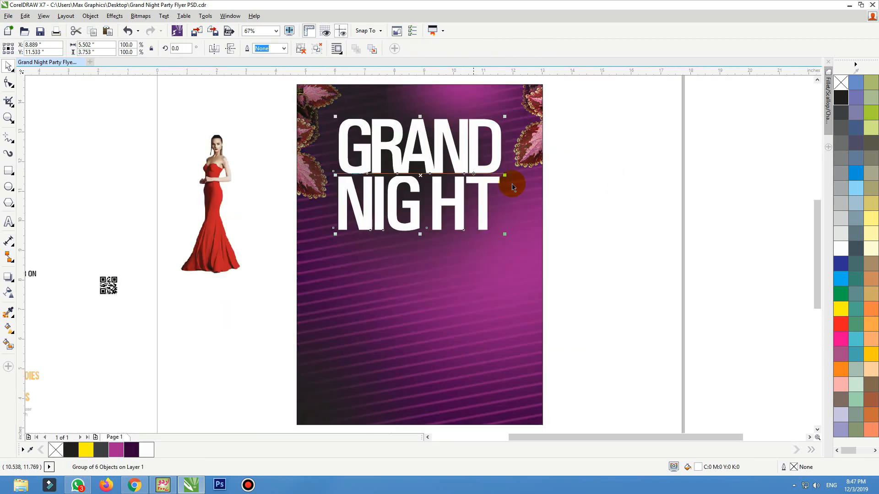
shift+click(525, 188)
click(610, 204)
Fill the GRAND NIGHT headline with pink C18 M76 Y0 K0 and add that colour to the palette.
click(388, 176)
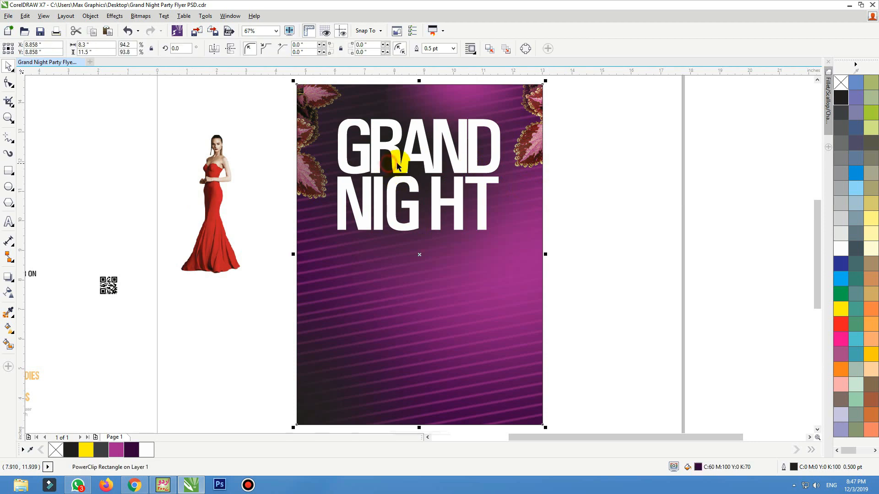
click(116, 450)
key(F2)
drag(161, 310, 629, 51)
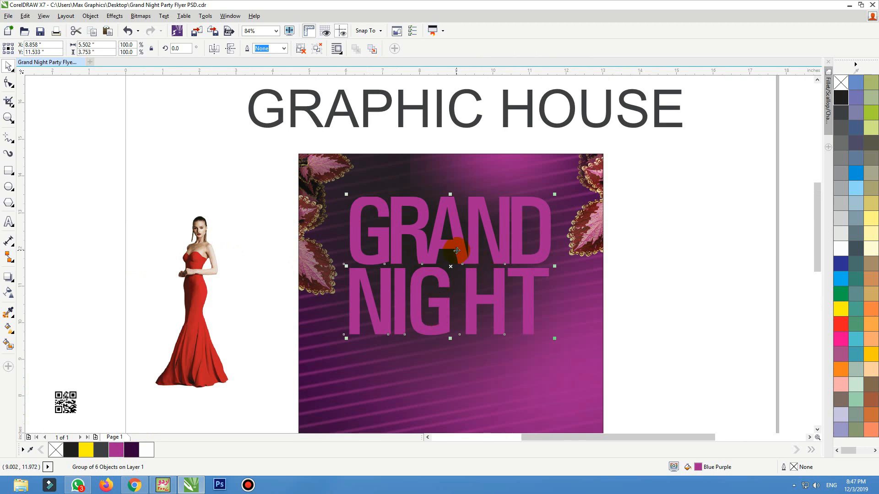
double_click(699, 467)
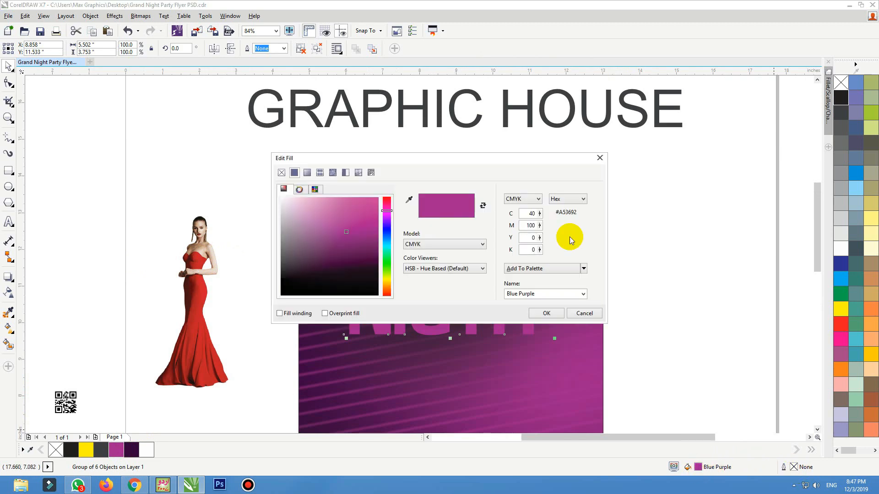
drag(548, 164, 746, 44)
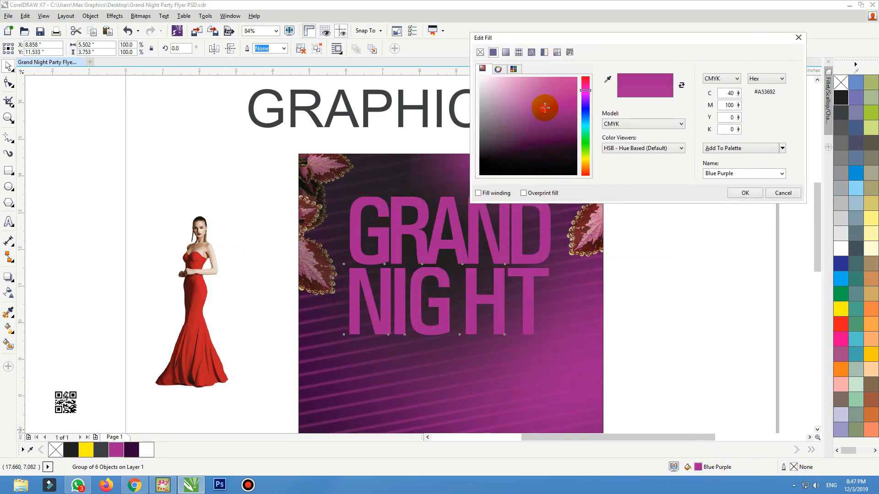
drag(544, 108, 550, 100)
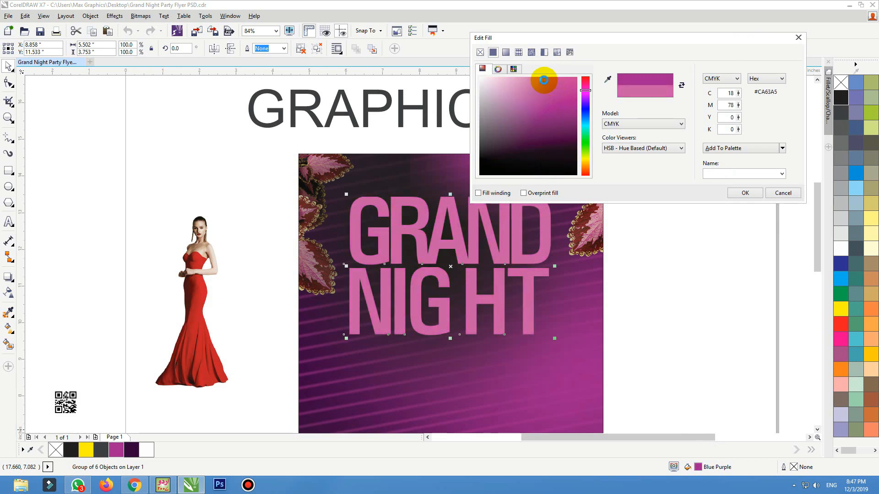
click(755, 146)
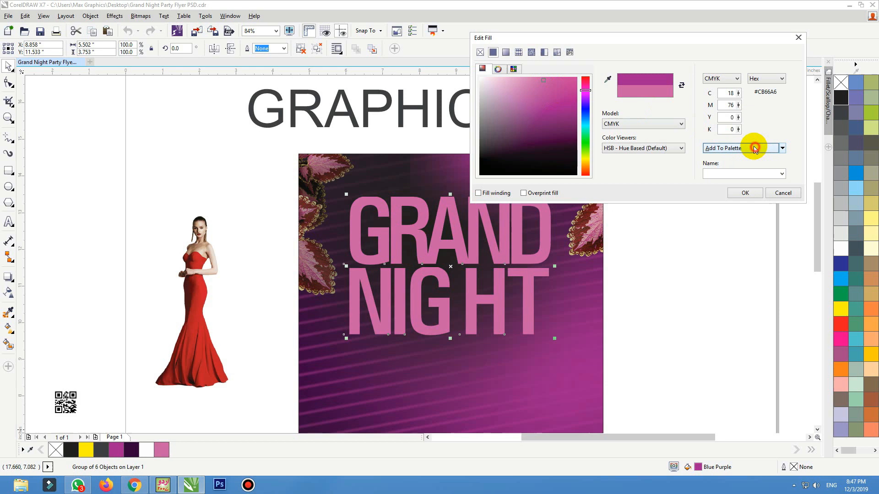
click(742, 192)
Apply a diagonal linear fountain fill to the headline, from light pink at the upper right to hot pink at the lower left.
click(502, 236)
key(g)
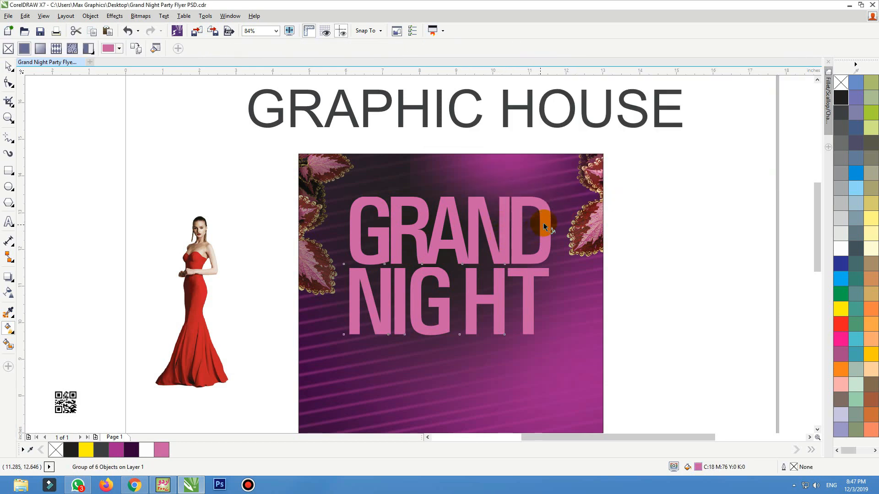
click(401, 325)
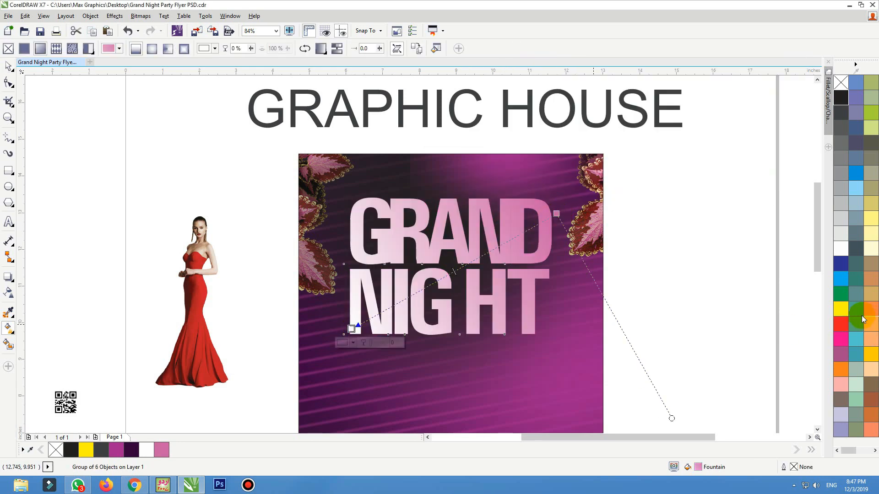
click(840, 331)
click(839, 337)
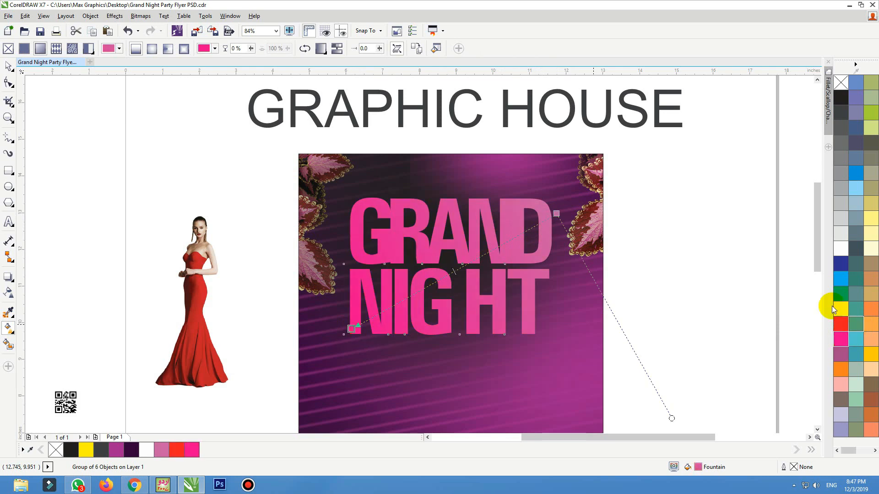
drag(351, 328, 397, 329)
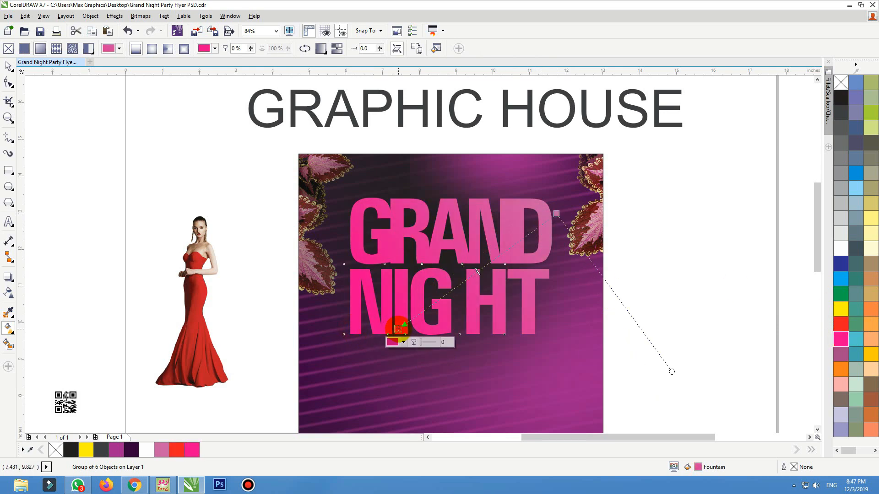
key(space)
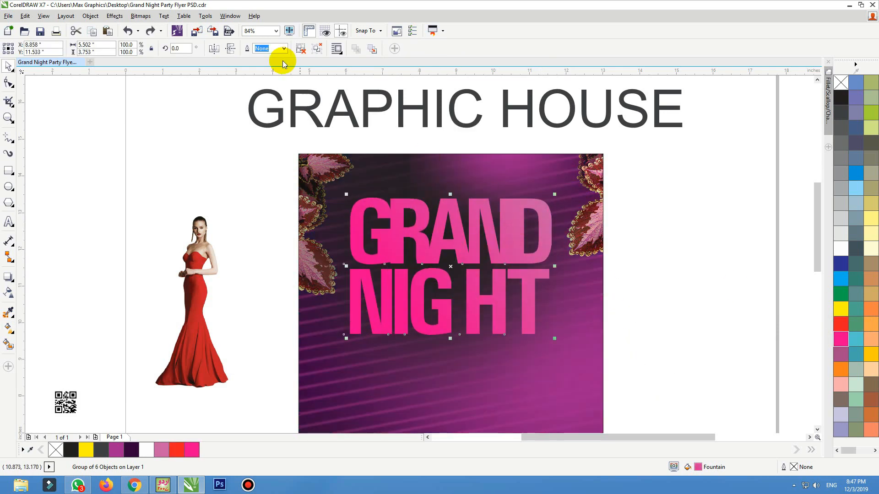
Ungroup the headline and widen the letter spacing of GRAND until the word is about 5.89 inches wide.
click(219, 188)
click(400, 229)
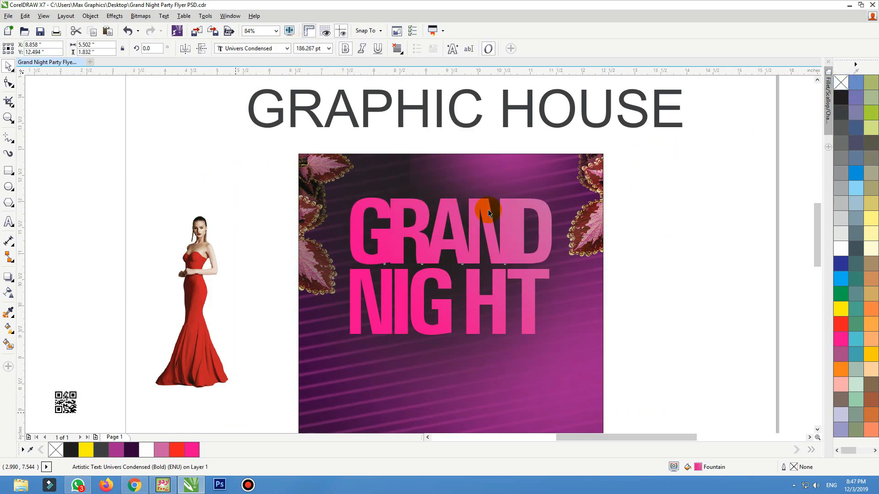
scroll(501, 197, up, 2)
key(F10)
drag(580, 229, 580, 228)
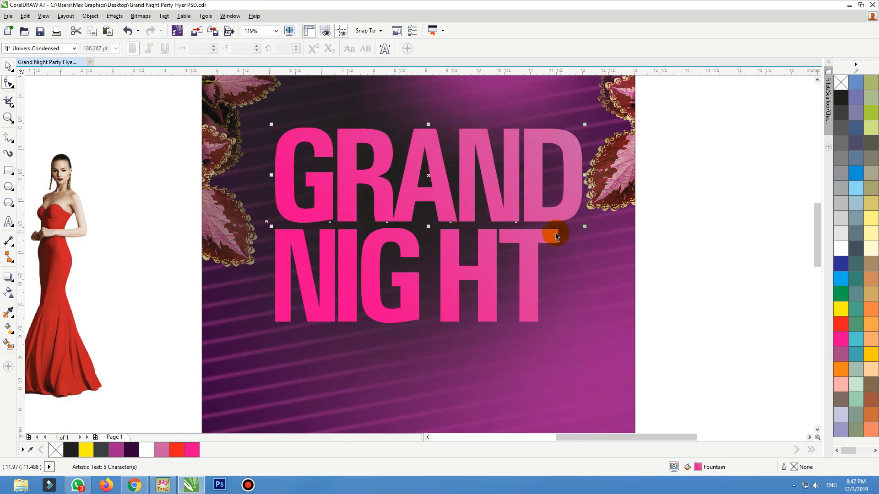
Align the right edge of HT with GRAND and shift the G and I slightly right to spread out NIGHT.
key(space)
click(554, 234)
shift+click(487, 239)
shift+click(547, 216)
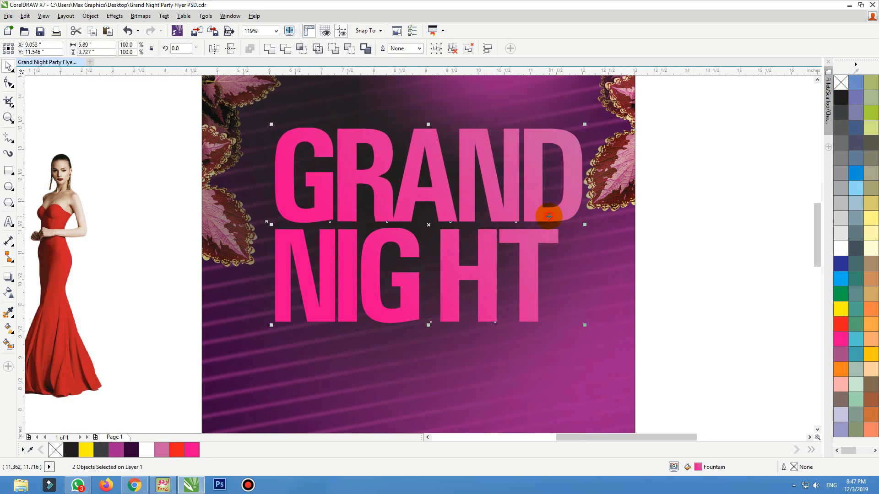
key(r)
click(688, 213)
click(405, 265)
drag(408, 241, 414, 243)
drag(350, 246, 349, 235)
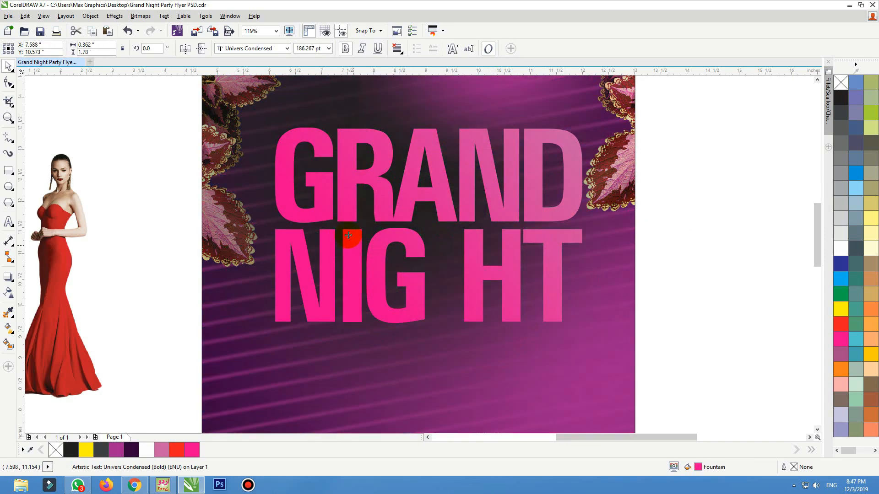
Place the red-dress lady image over the headline in the gap between G and H of NIGHT.
drag(78, 215, 471, 247)
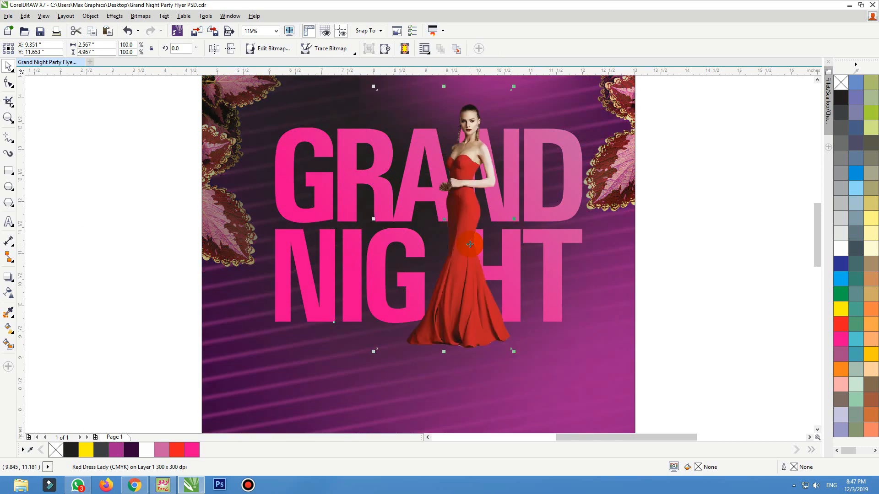
drag(464, 234, 460, 231)
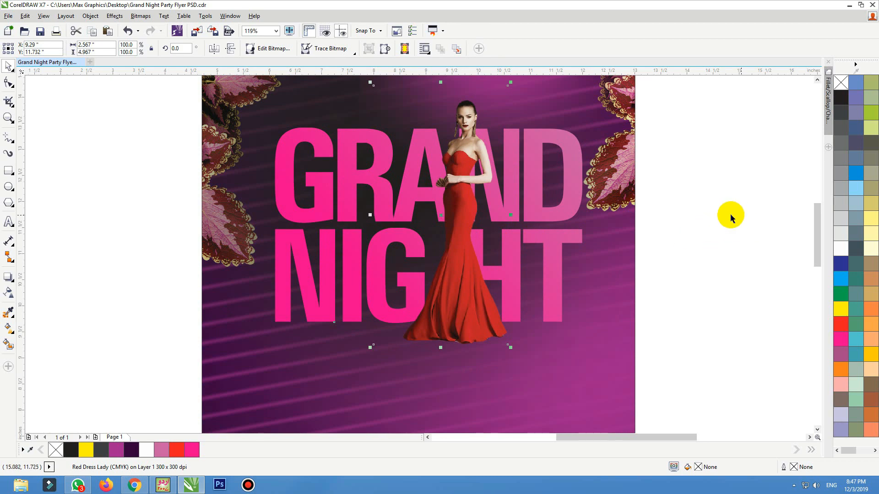
Stretch both headline words to a height of about 2.113 inches and lower NIGHT slightly to keep a gap beneath GRAND.
drag(717, 215, 196, 363)
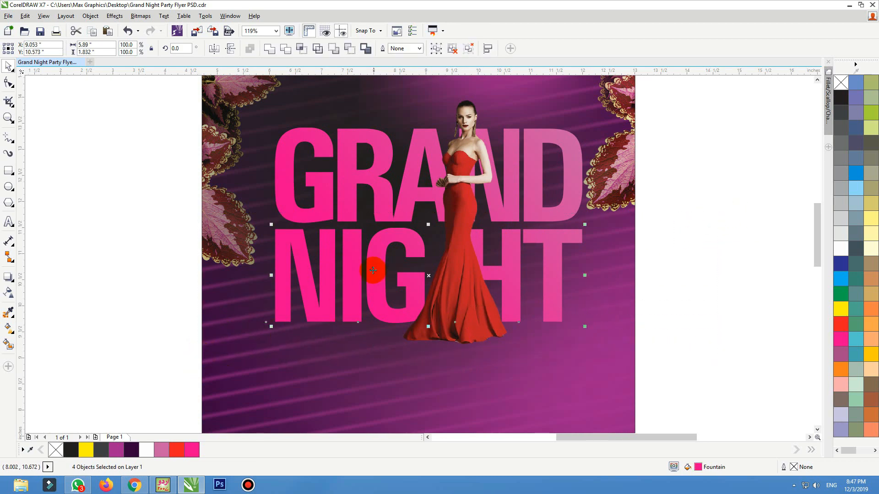
drag(284, 319, 284, 332)
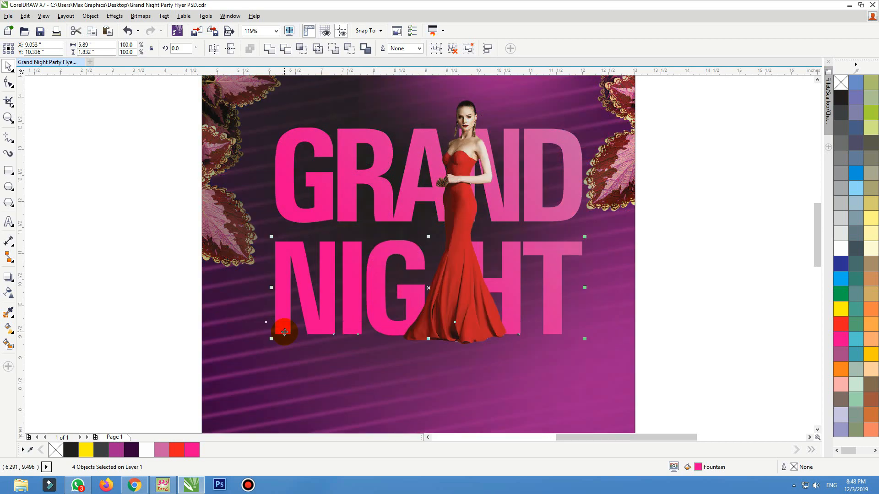
click(351, 173)
drag(428, 123, 431, 112)
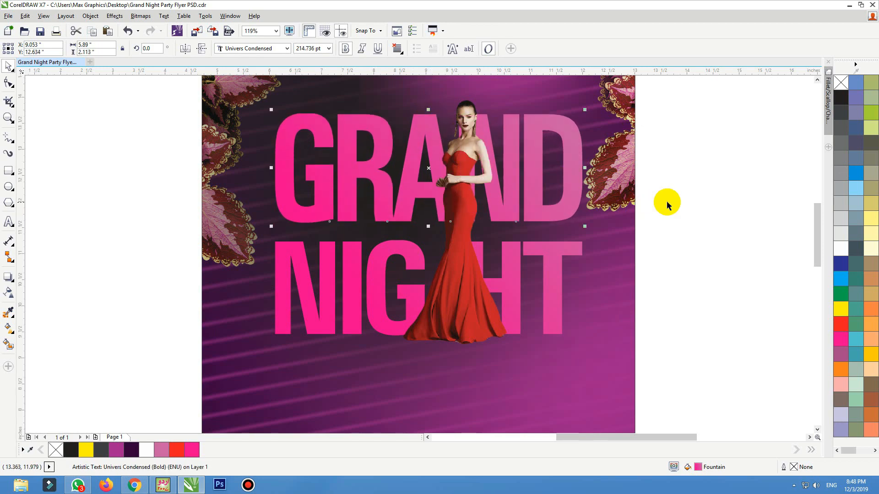
drag(685, 210, 215, 368)
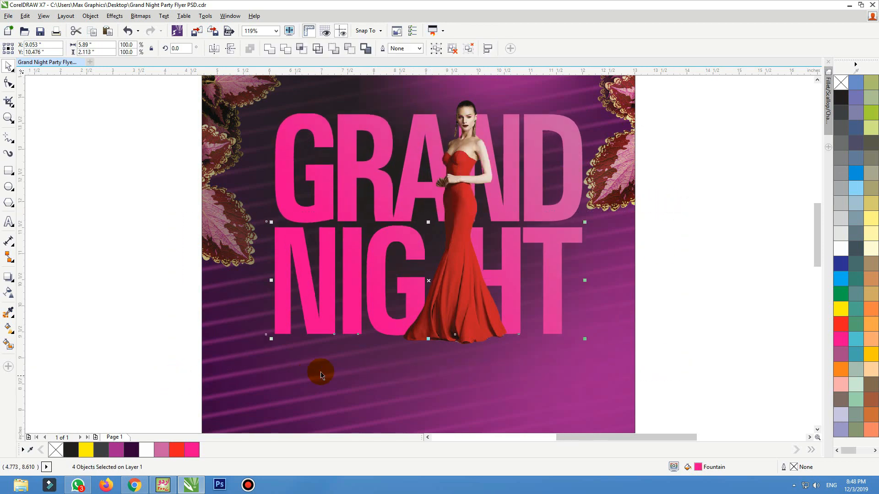
key(Down)
Shift the red-dress lady horizontally to about X 9.1 inches, nearer the centre of the headline.
click(433, 342)
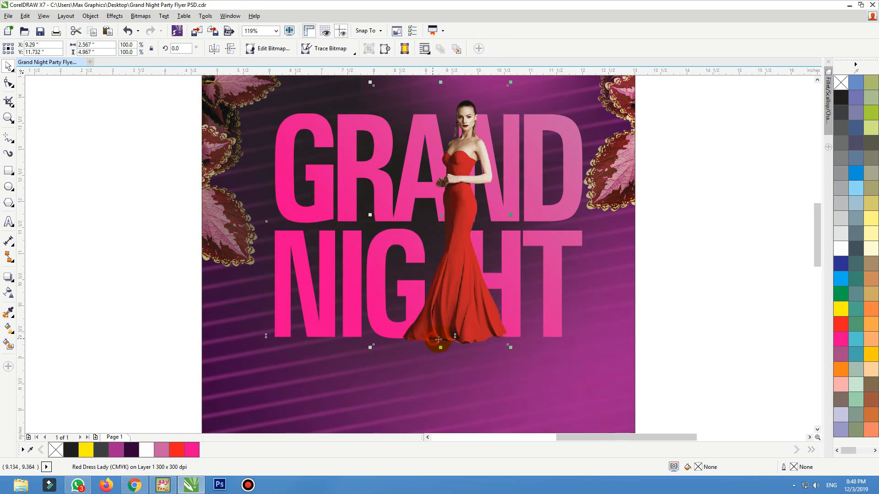
drag(437, 339, 437, 339)
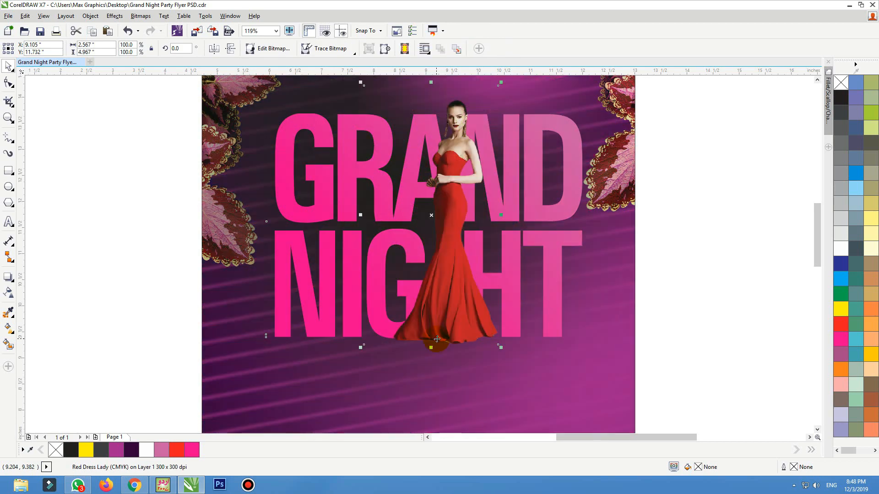
click(94, 227)
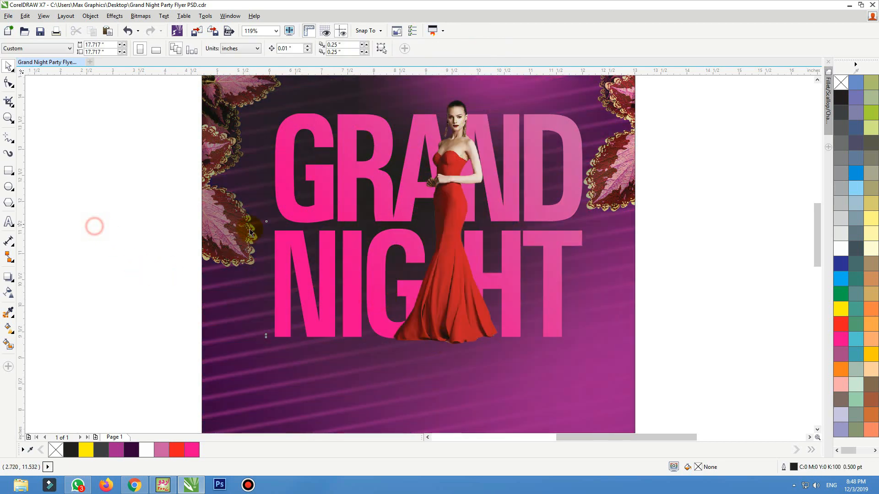
Select the G of NIGHT in wireframe view, return to enhanced view, and bring the letter in front of the lady's dress.
click(44, 16)
click(57, 41)
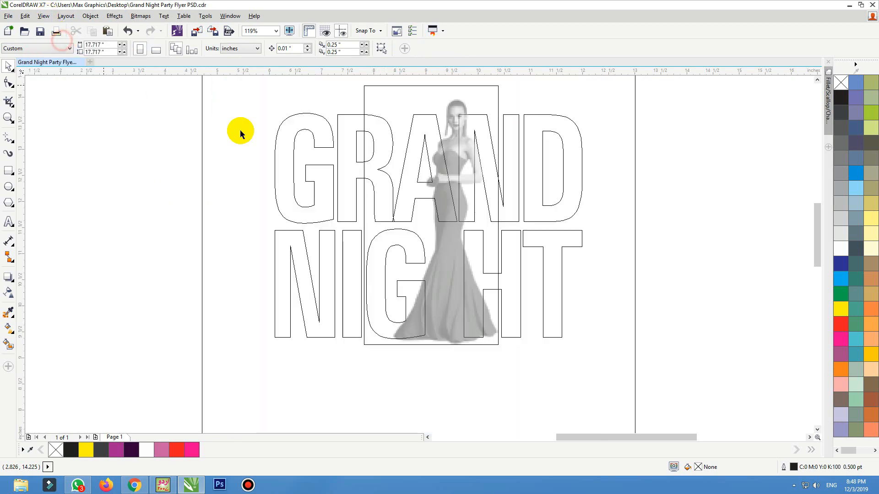
click(372, 241)
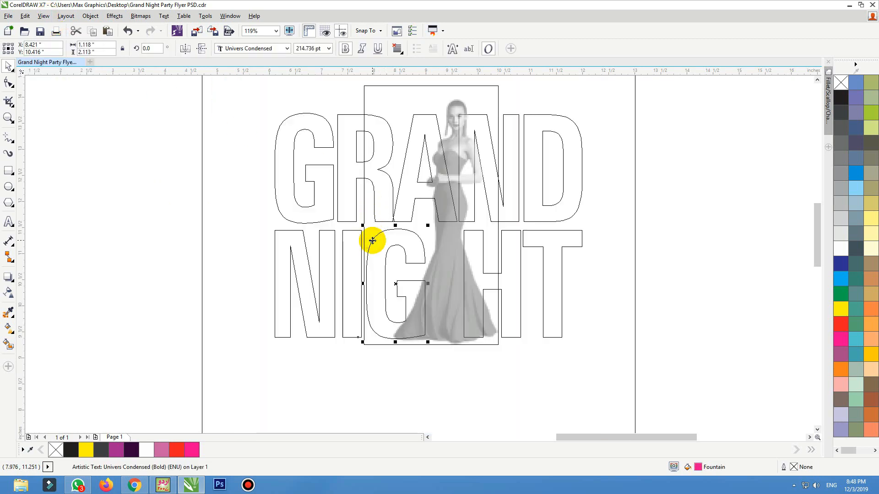
key(shift+F9)
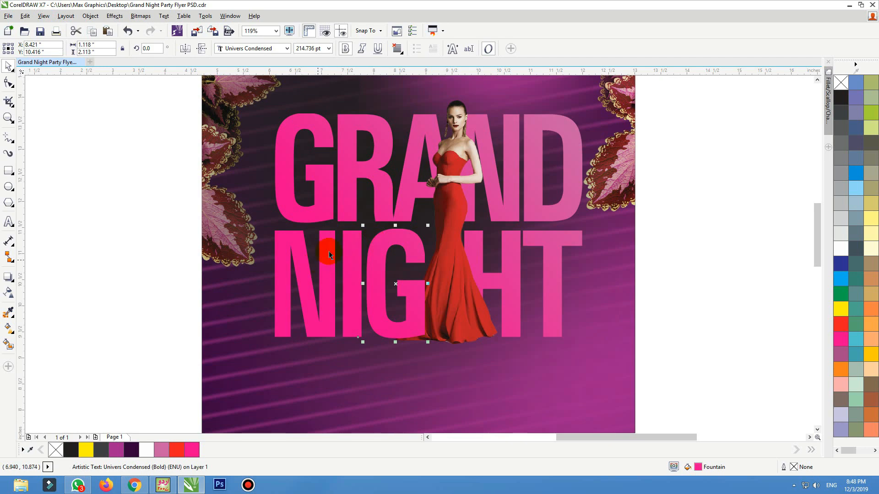
Shift the lady slightly left and draw a black, outline-free ellipse about 3.86 by 0.395 inches beneath her dress.
drag(457, 221, 450, 221)
click(8, 186)
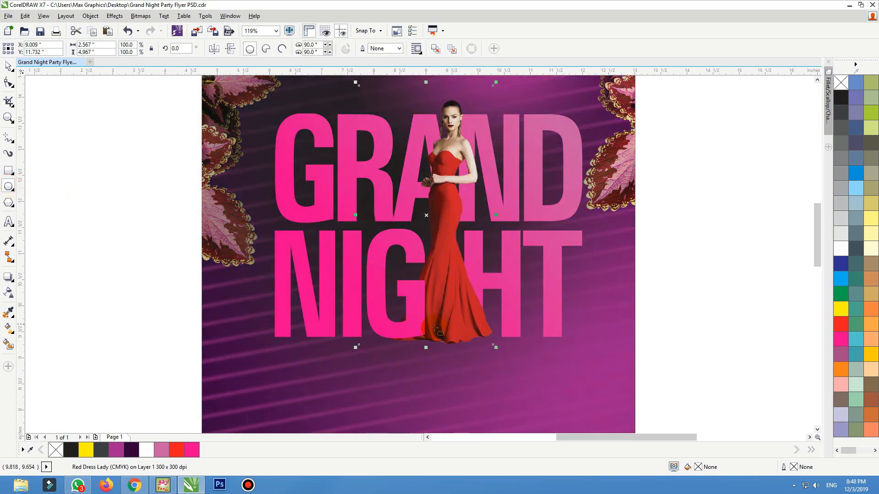
drag(332, 341, 537, 364)
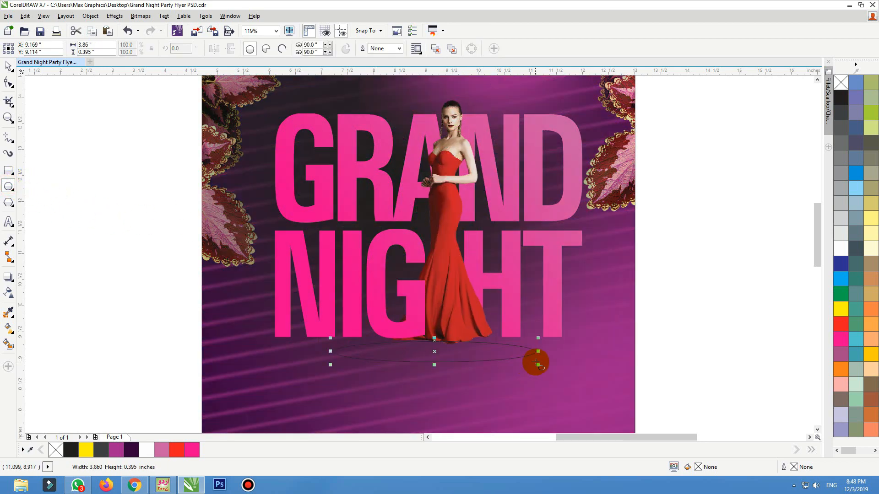
click(843, 97)
right_click(844, 84)
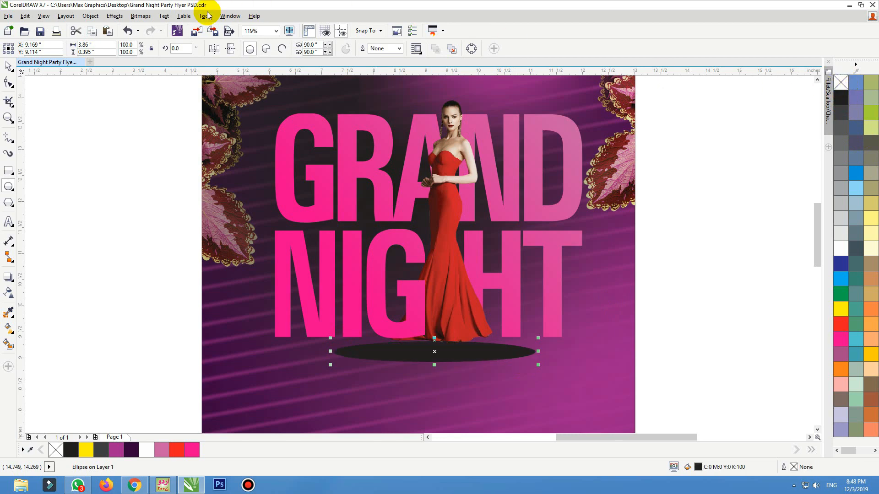
Convert the black ellipse to a bitmap and apply a Gaussian Blur with a 49-pixel radius.
click(141, 16)
click(151, 30)
click(411, 290)
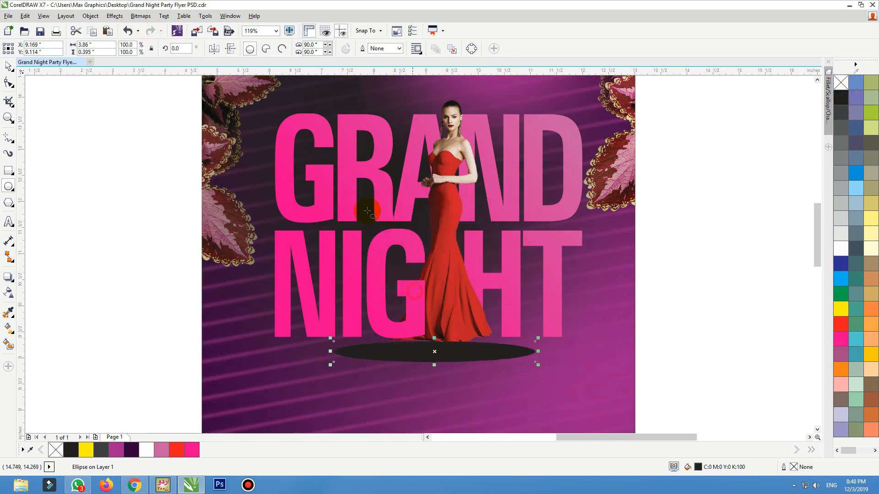
click(141, 16)
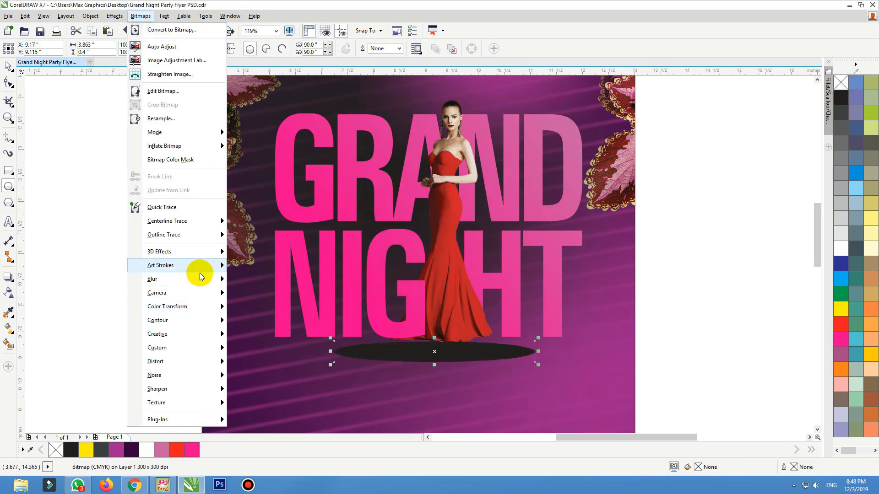
mouse_move(203, 278)
click(275, 293)
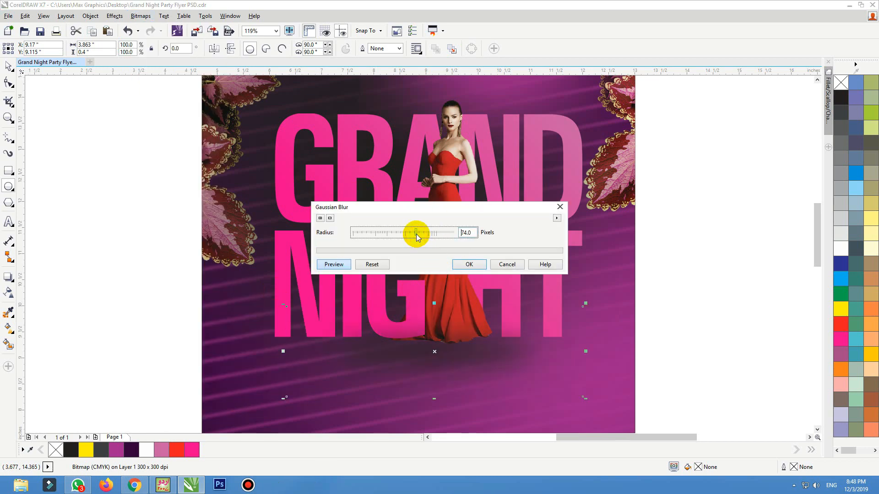
drag(416, 234, 403, 234)
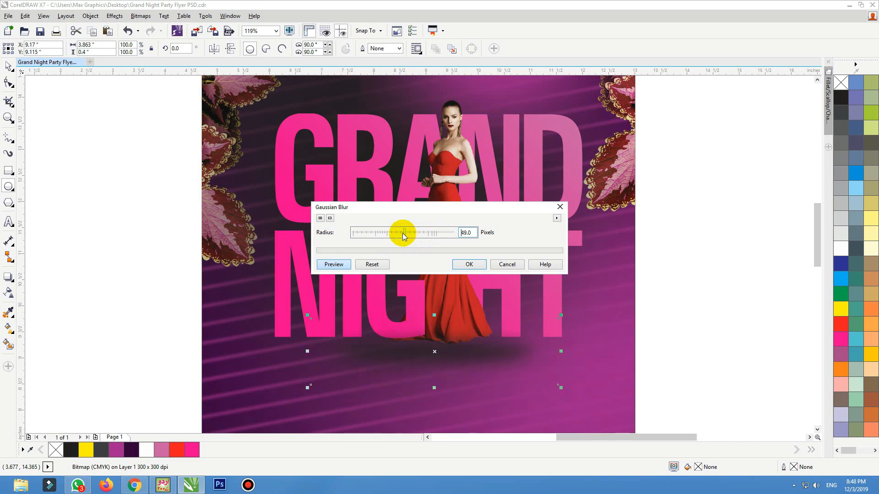
click(456, 264)
Move the blurred shadow up so it sits around the hem of the red dress.
key(space)
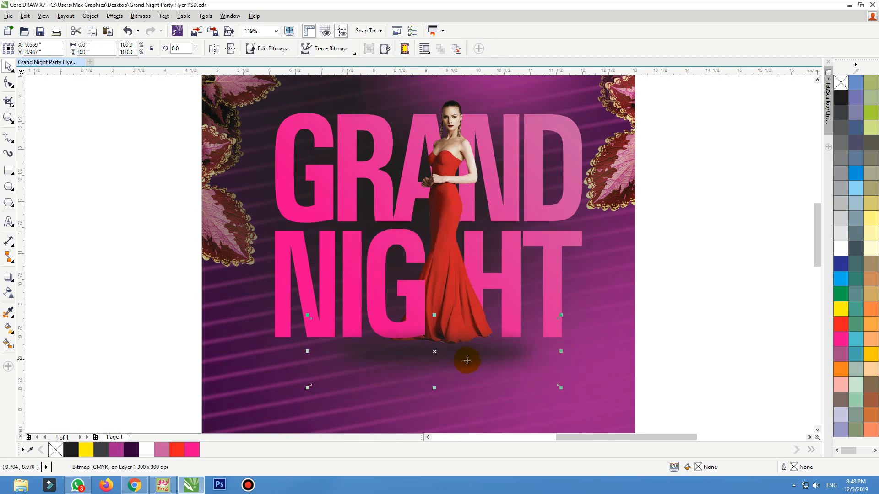
drag(463, 360, 467, 350)
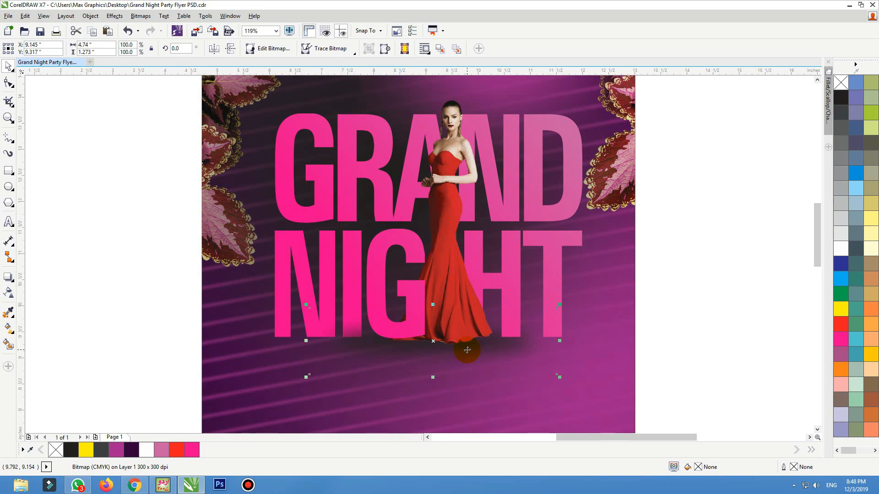
scroll(547, 275, down, 1)
click(651, 178)
scroll(515, 181, down, 1)
key(F2)
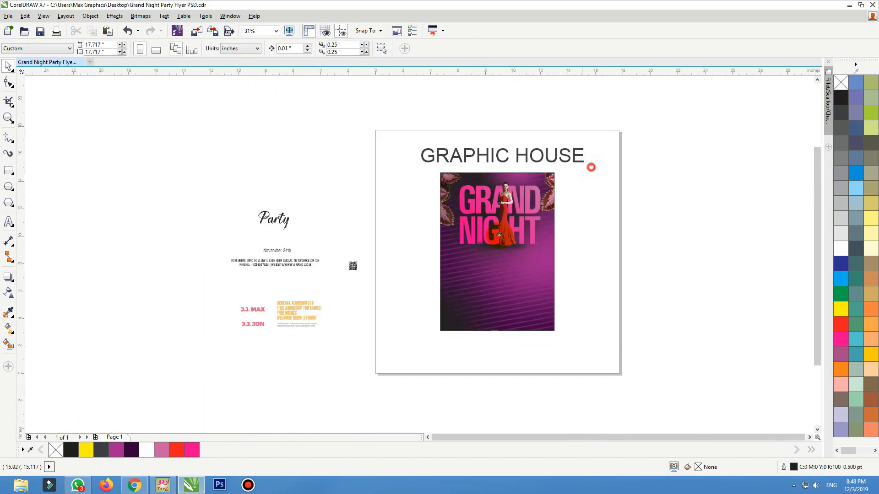
drag(595, 165, 403, 333)
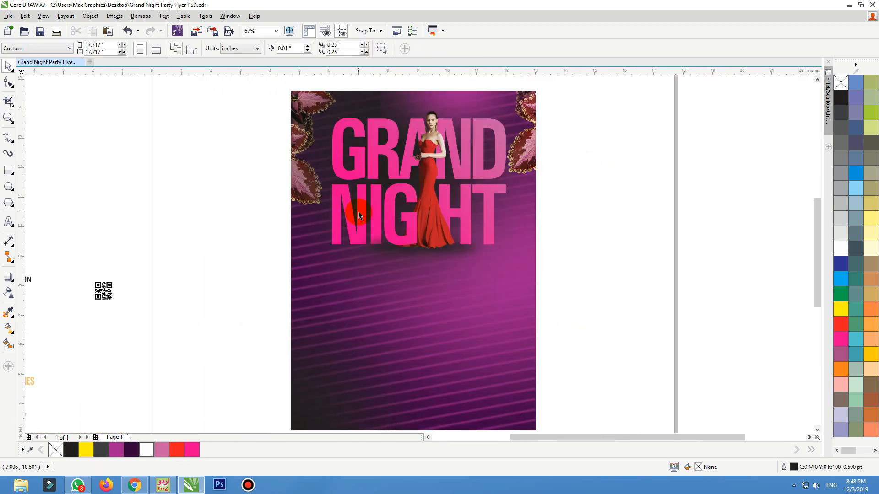
click(359, 212)
drag(356, 217, 350, 212)
key(ctrl+z)
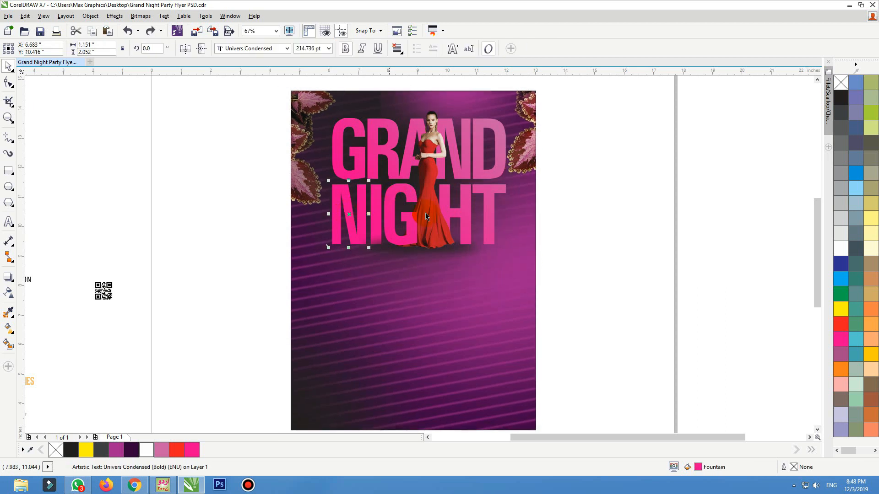
click(571, 187)
click(432, 162)
click(476, 144)
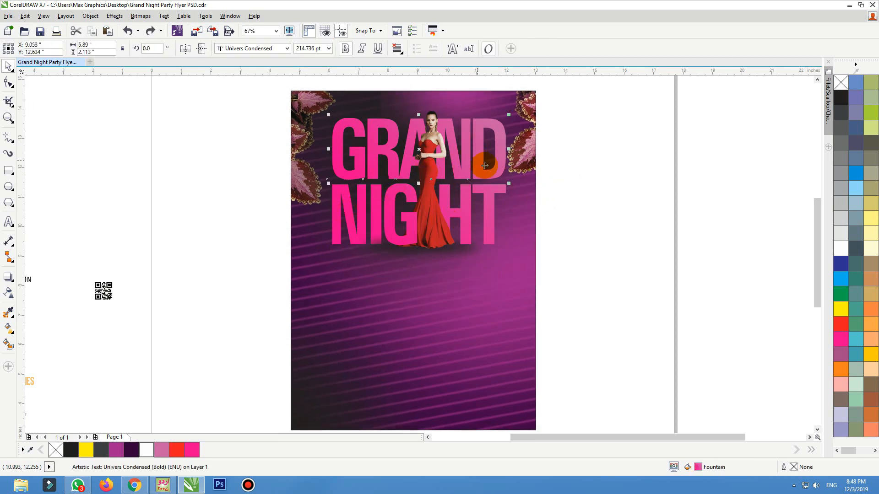
click(605, 178)
Move the letter G of NIGHT slightly right, closer to the lady's dress.
click(410, 217)
key(F2)
drag(568, 136, 270, 294)
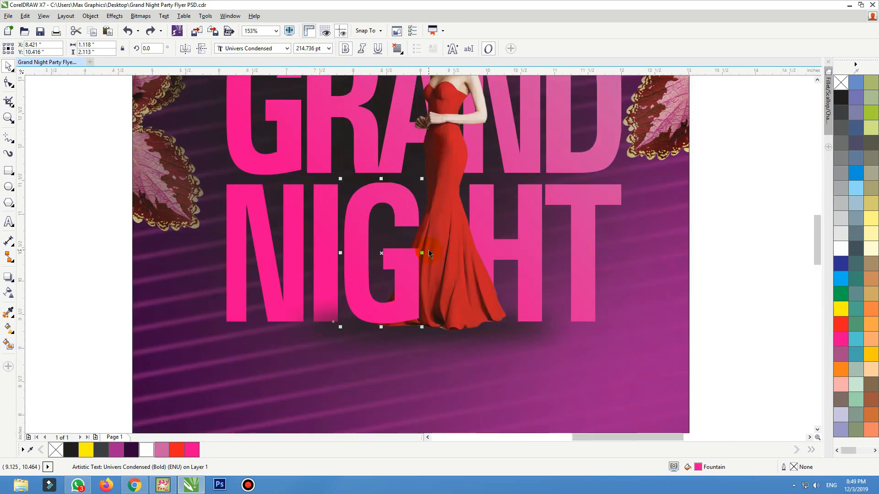
drag(415, 253, 419, 254)
click(492, 187)
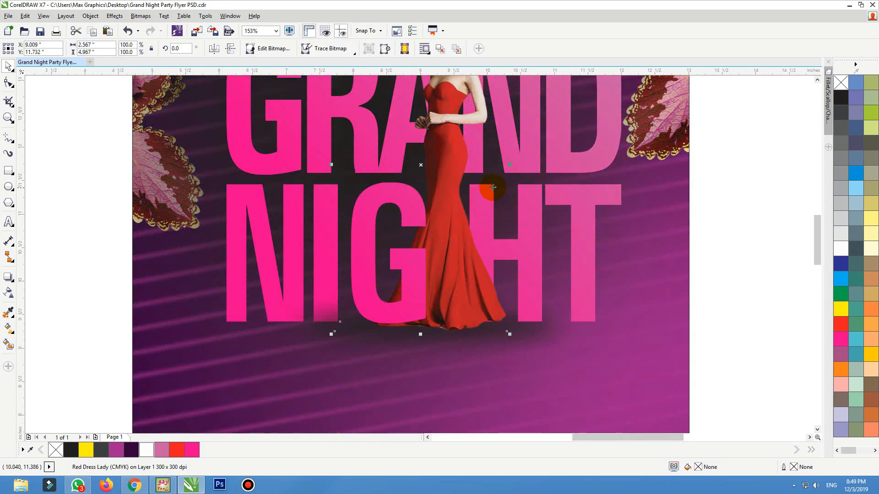
drag(759, 166, 455, 349)
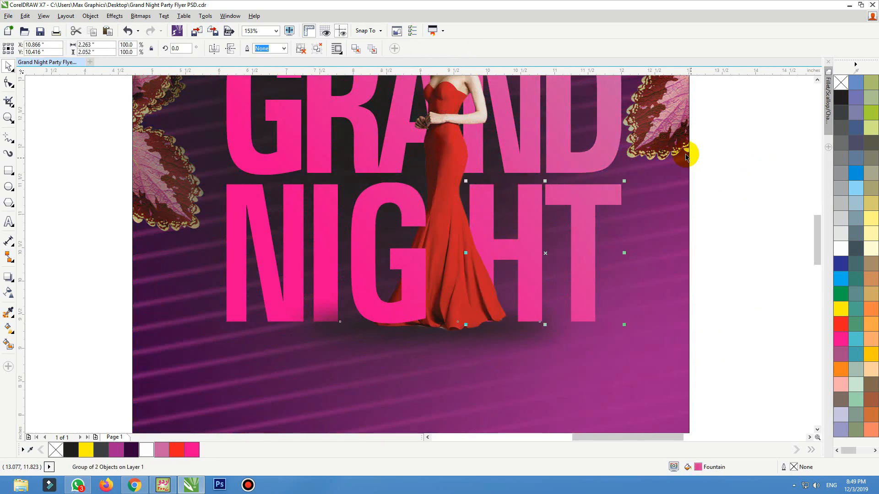
click(622, 193)
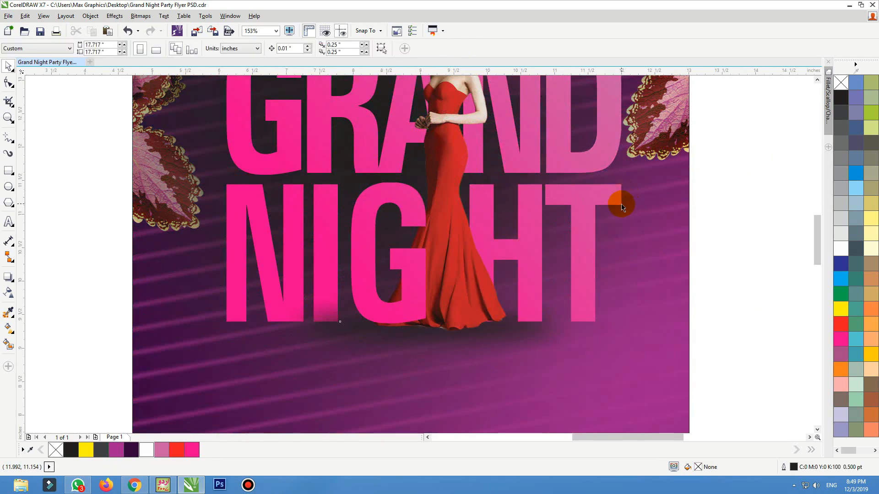
scroll(658, 167, down, 2)
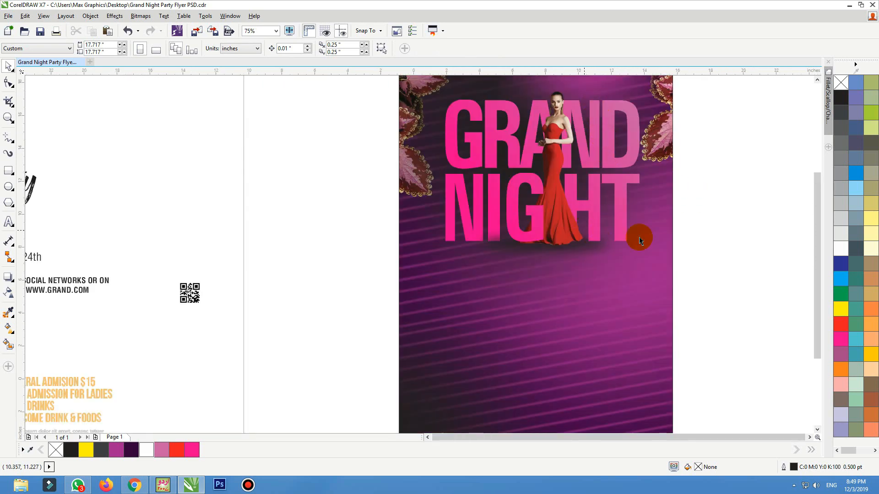
scroll(637, 235, down, 2)
scroll(547, 151, up, 3)
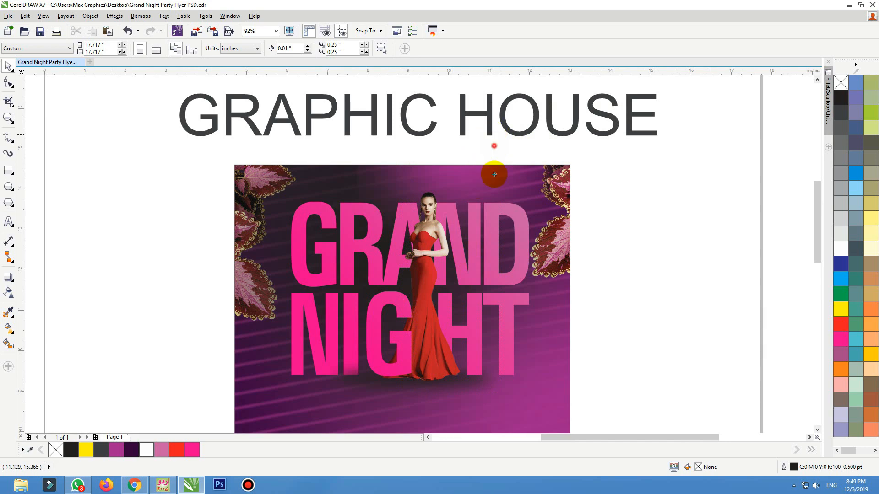
drag(494, 175, 460, 346)
key(ctrl+z)
click(516, 305)
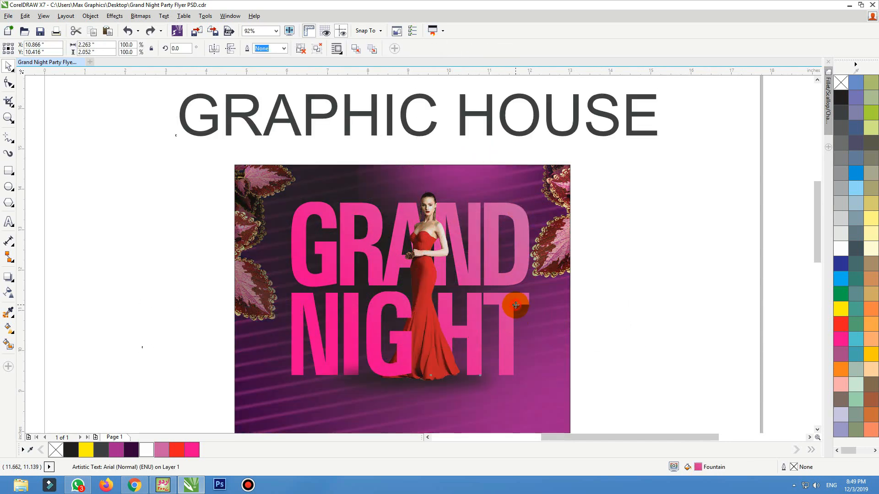
click(298, 48)
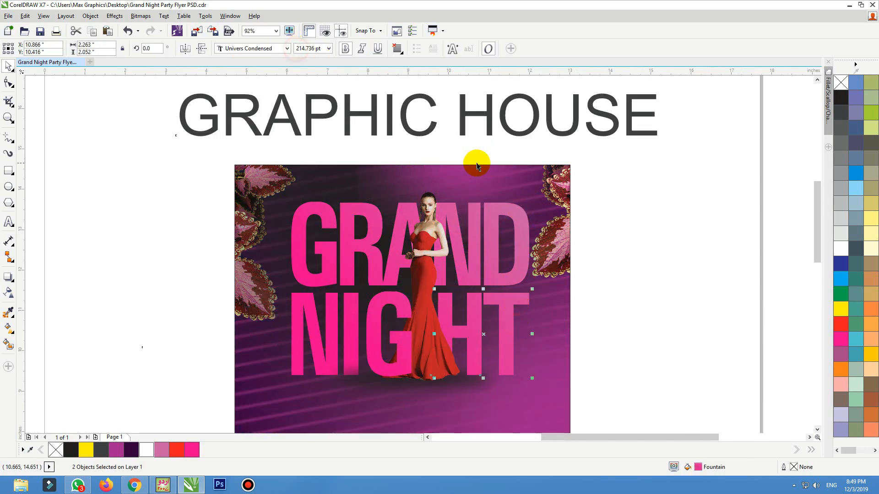
Nudge the letter H of NIGHT about 0.08 inches left, closer to the lady's dress.
drag(488, 146, 417, 390)
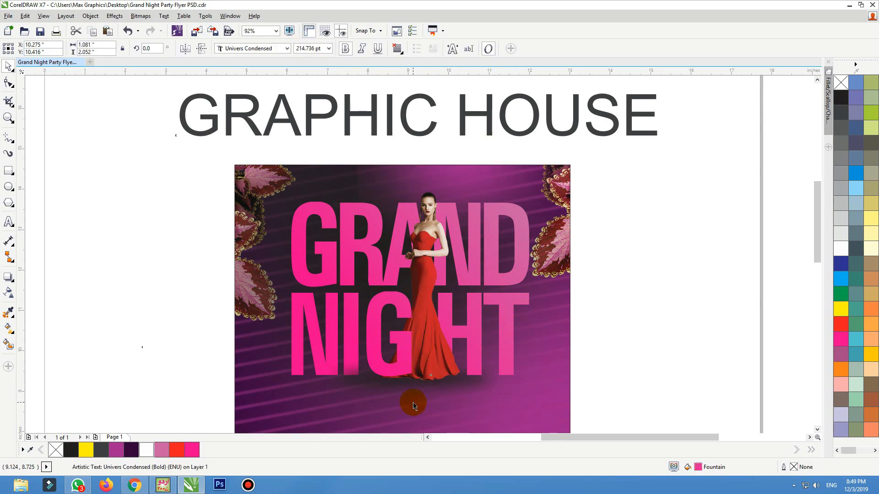
key(Left)
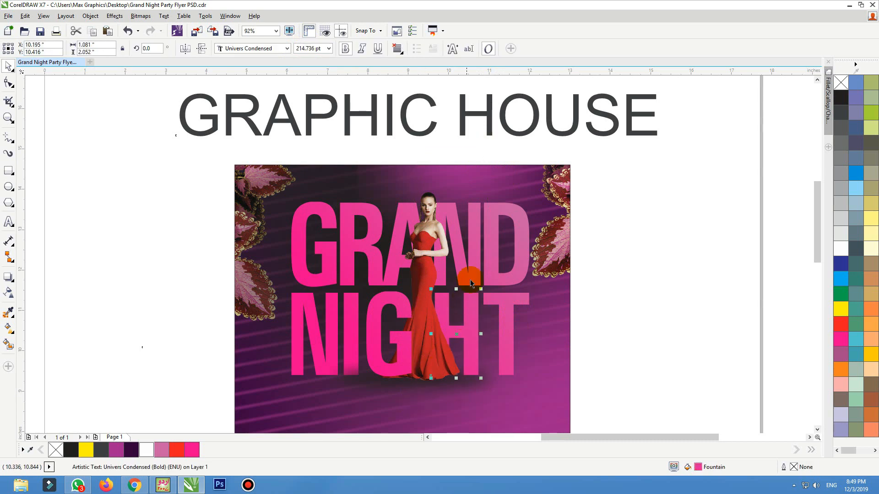
click(348, 323)
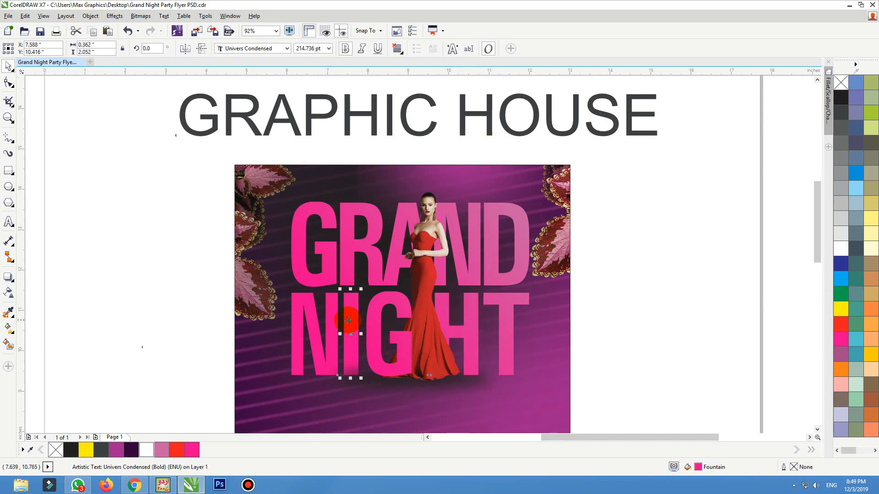
click(672, 253)
scroll(489, 207, down, 1)
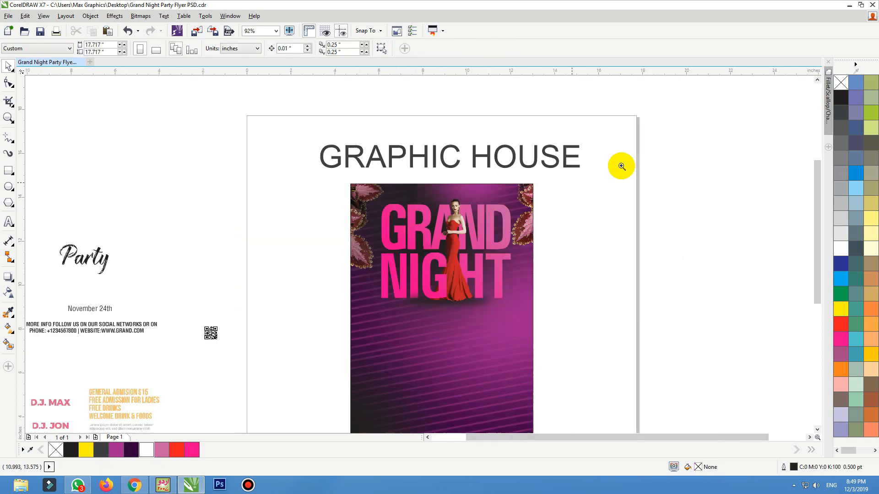
key(F2)
drag(621, 166, 582, 151)
drag(364, 209, 358, 238)
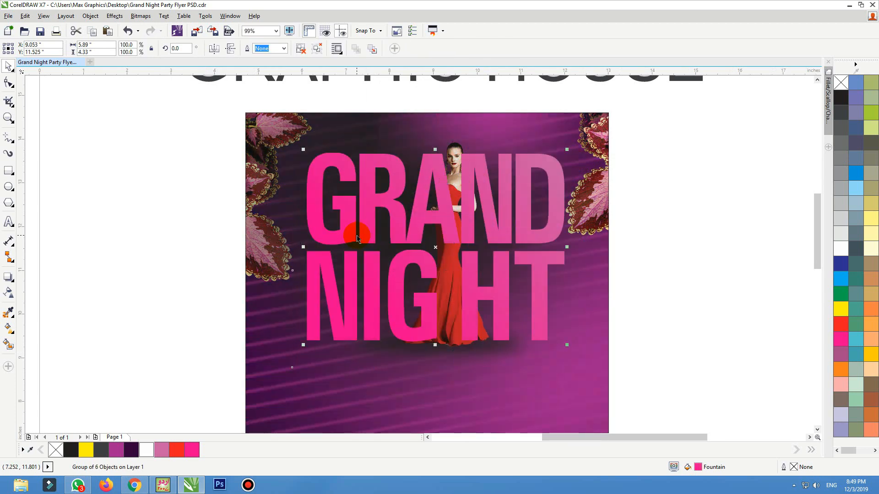
key(ctrl+z)
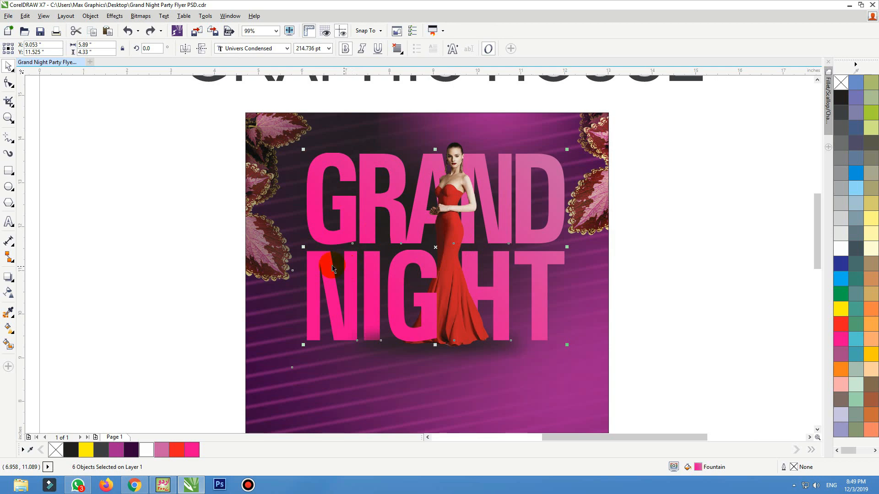
click(179, 288)
Move the Party text onto the flyer over the lower edge of NIGHT and fill it with white.
scroll(178, 289, down, 3)
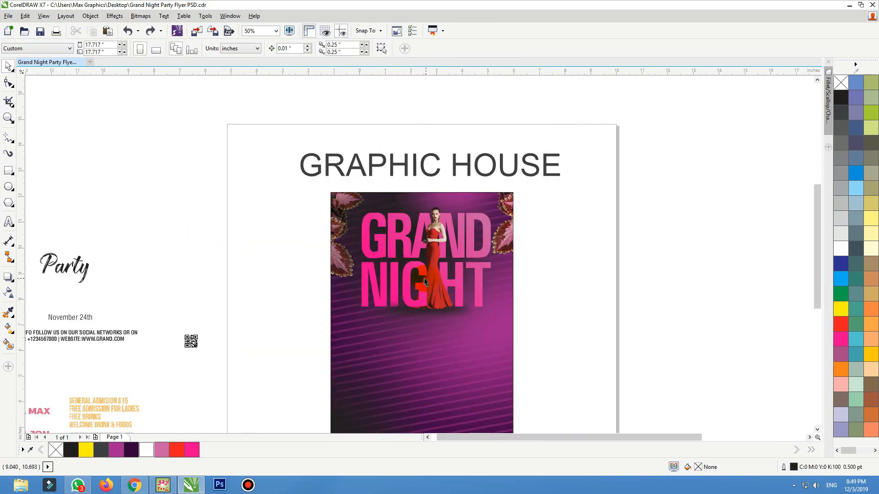
scroll(194, 220, up, 1)
drag(194, 219, 615, 267)
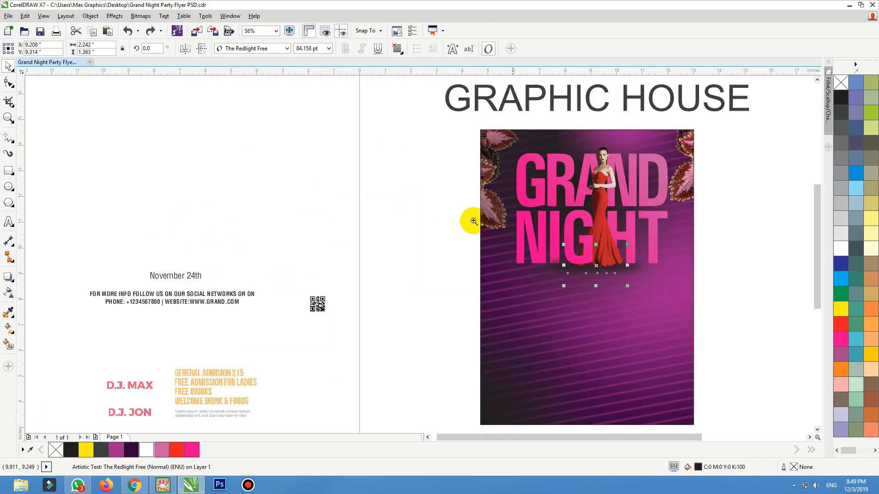
drag(470, 218, 707, 355)
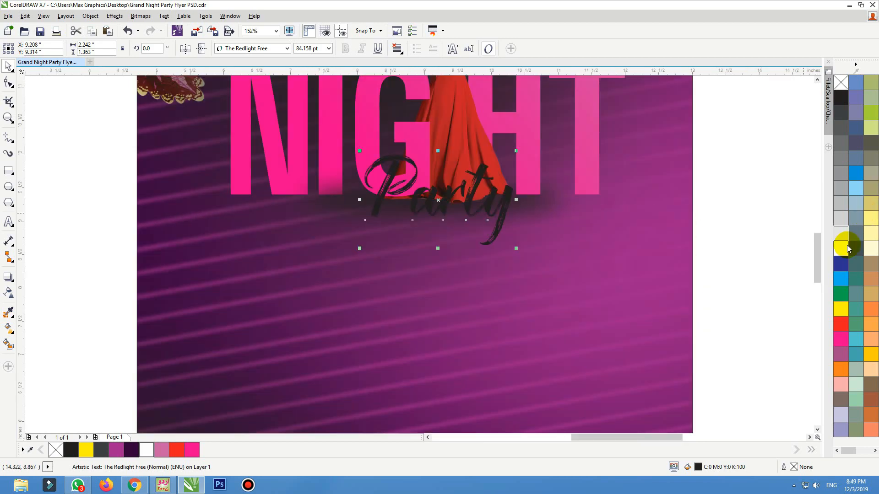
drag(841, 248, 512, 211)
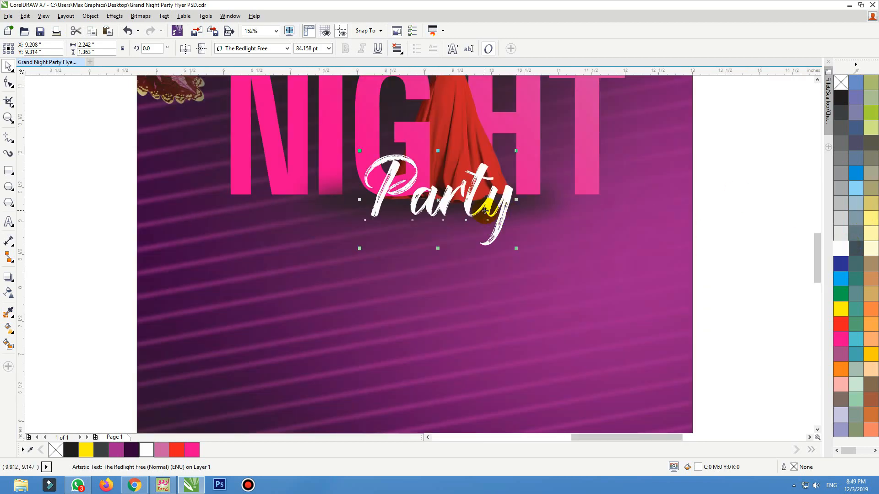
Shift the Party text slightly down and centre it horizontally on the flyer background.
drag(487, 210, 482, 222)
shift+click(612, 248)
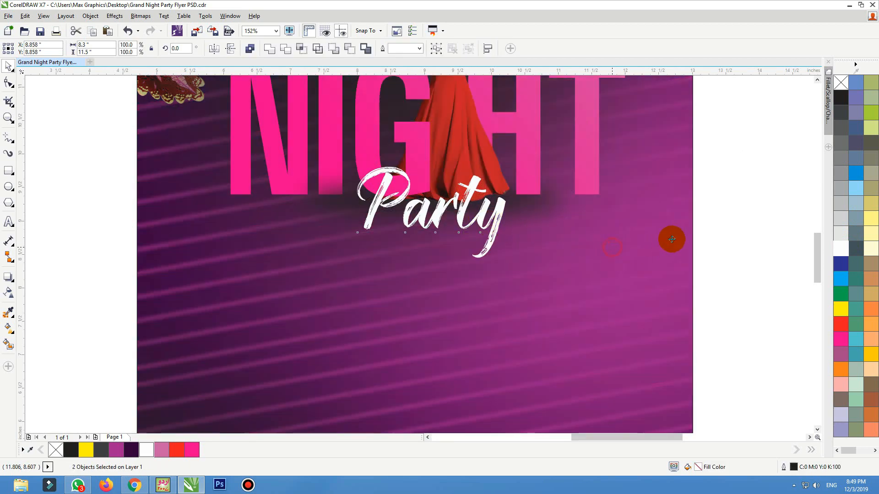
key(c)
click(705, 221)
click(690, 222)
key(shift+F2)
click(699, 208)
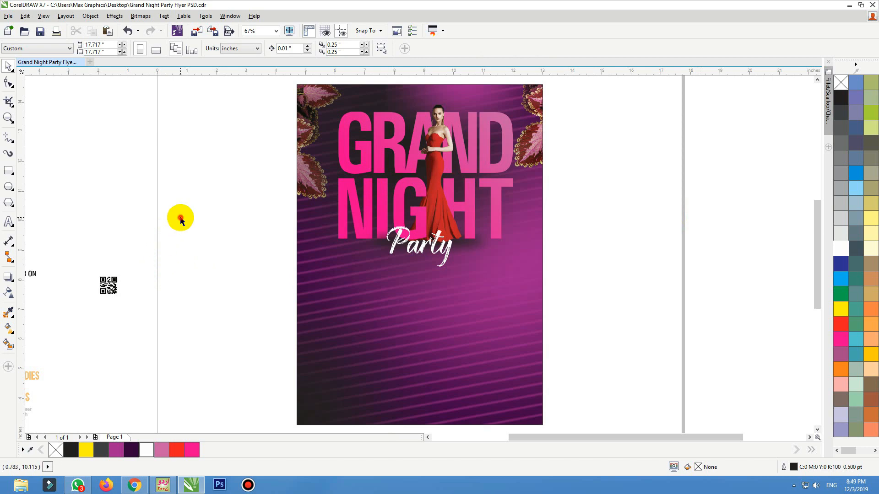
Move the November 24th text onto the flyer below the Party text and fill it with white.
key(F4)
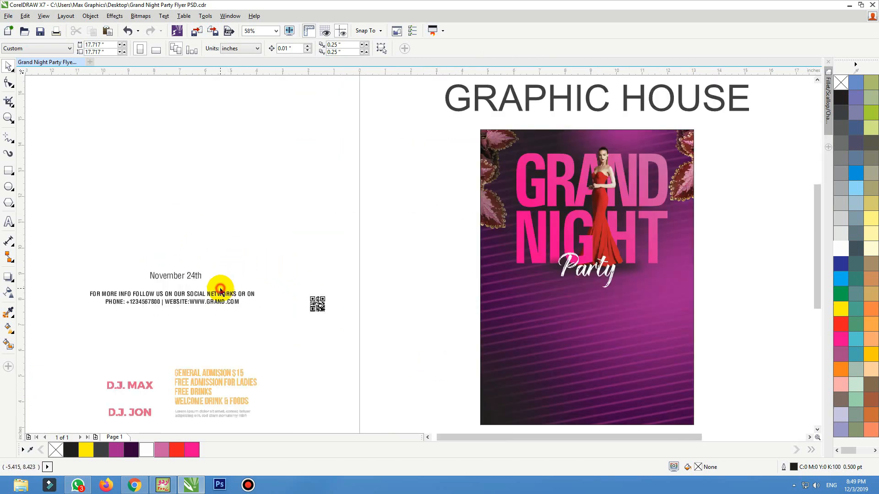
click(190, 276)
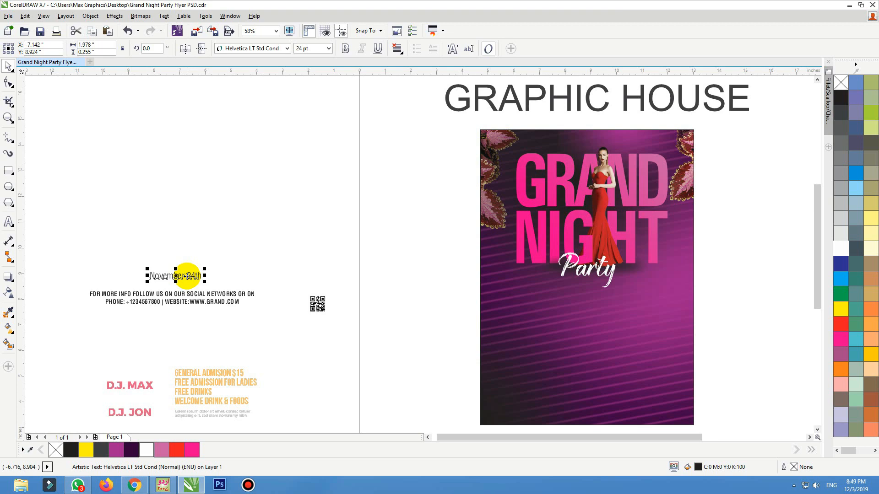
drag(188, 276, 551, 307)
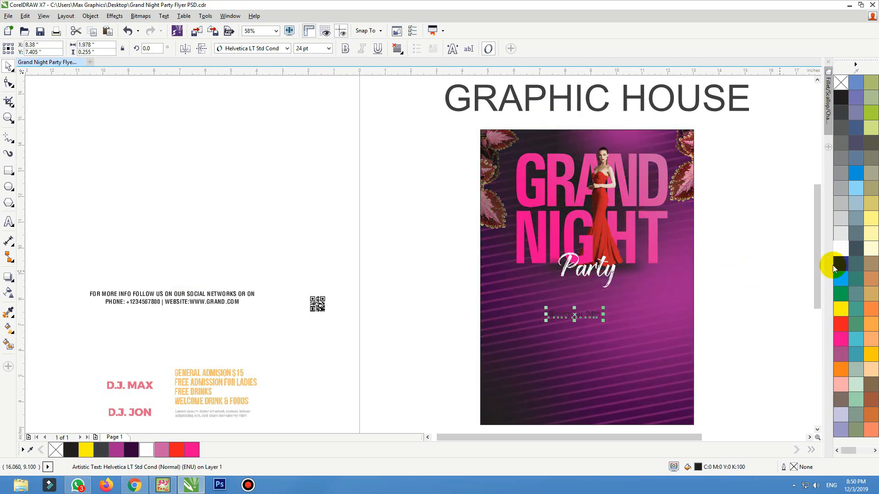
click(715, 262)
Draw a rectangle about 3.63 by 0.63 inches over the November 24th text, fill it with magenta and remove its outline.
drag(712, 264, 431, 352)
click(8, 172)
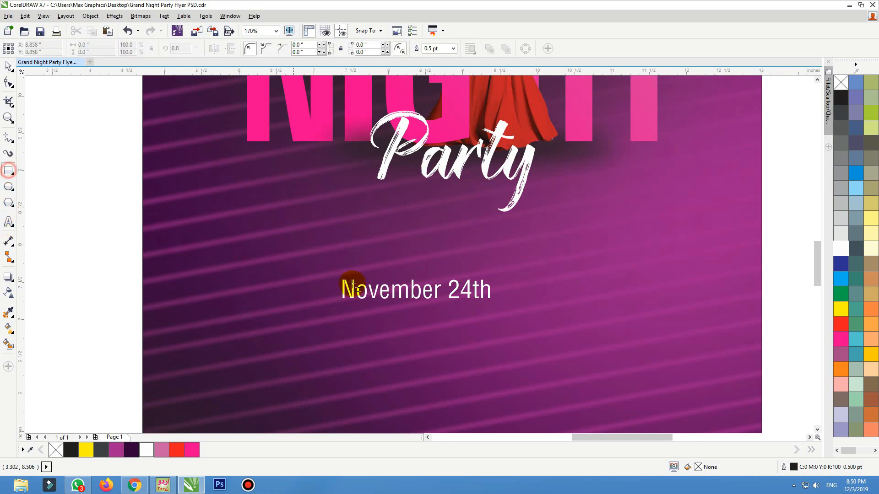
drag(295, 245, 567, 292)
key(space)
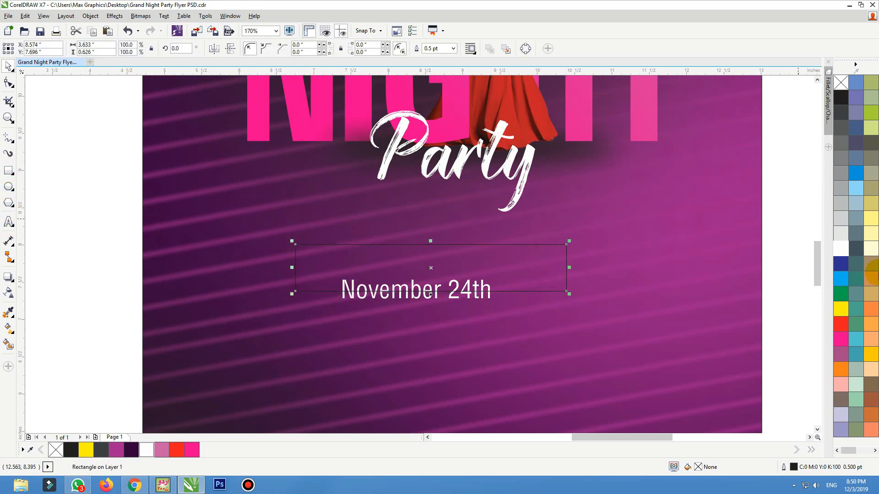
click(841, 341)
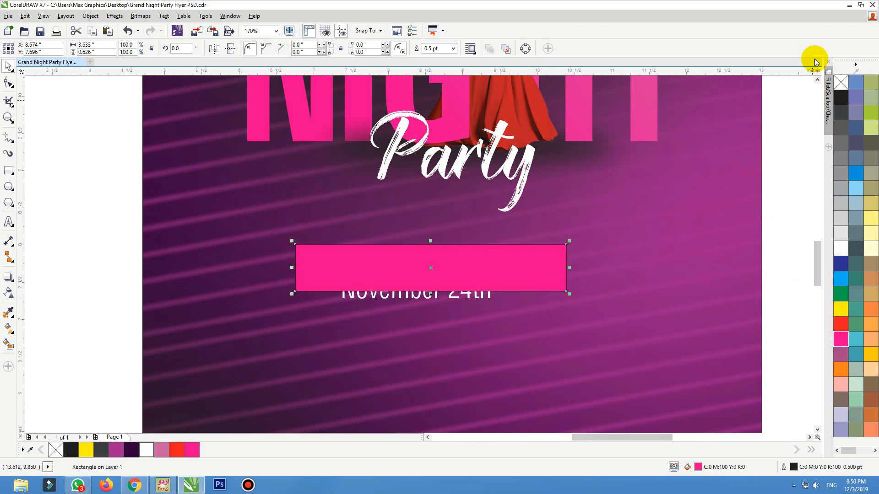
right_click(841, 82)
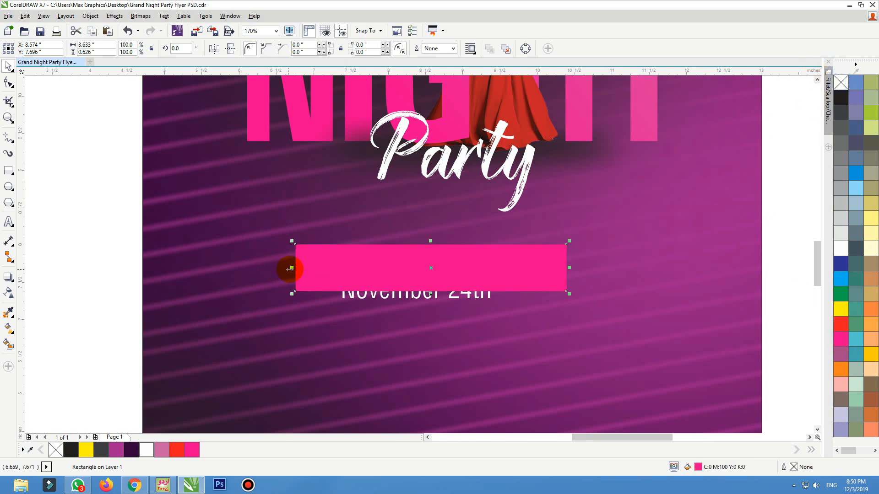
Mirror a copy of the magenta rectangle to its right side, about 0.81 inches wide, with a white outline and no fill.
drag(290, 268, 624, 266)
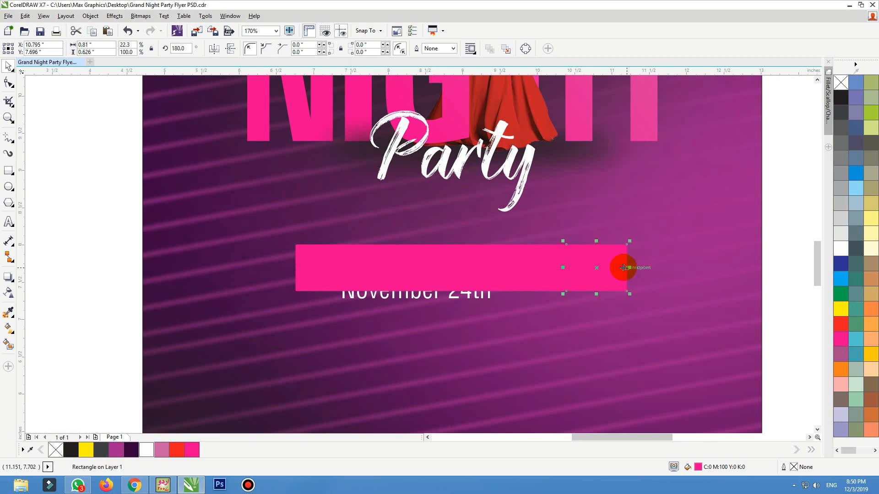
right_click(840, 249)
click(841, 83)
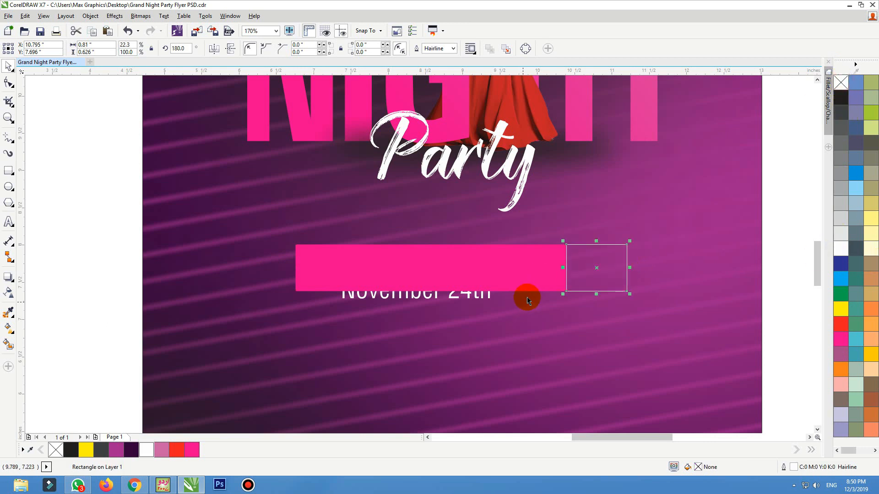
Set the outline width of the small white box to 2 pt.
key(F12)
key(Tab)
text(1)
key(Return)
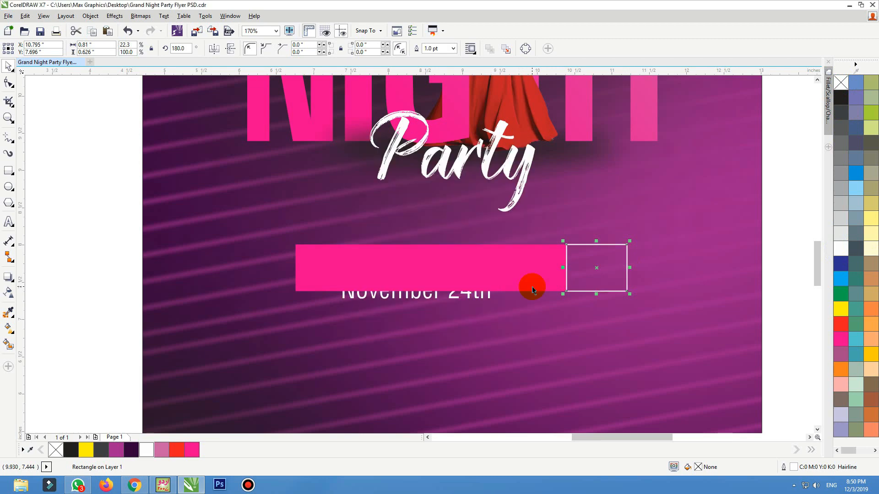
key(F12)
text(2)
key(Return)
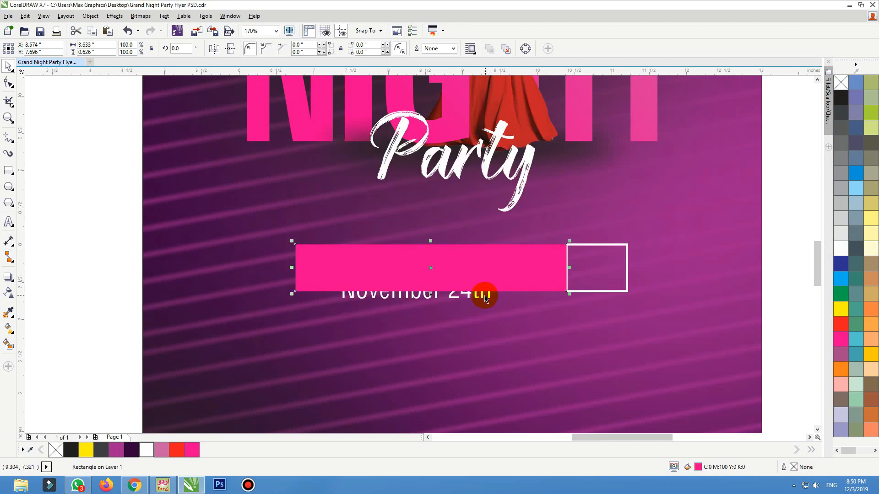
Enlarge the November 24th text to about 45.7 pt over the magenta rectangle and split 24th off as a separate text.
drag(480, 294, 619, 230)
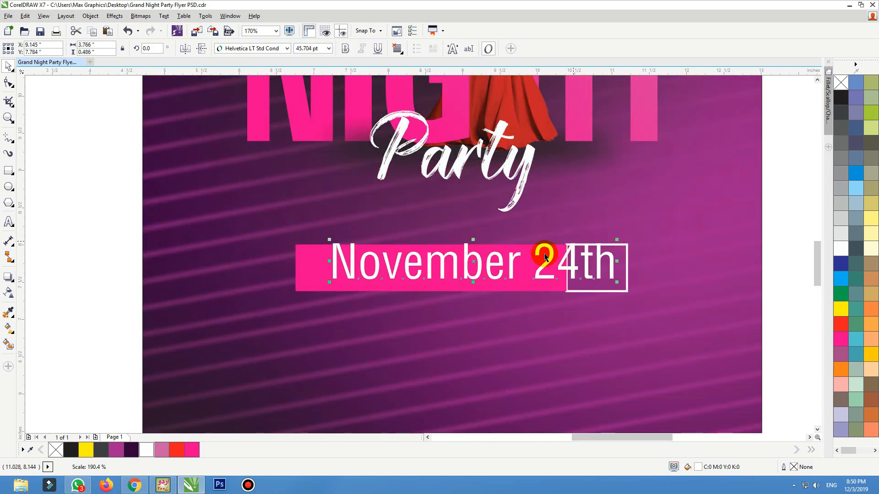
double_click(534, 278)
drag(535, 278, 663, 216)
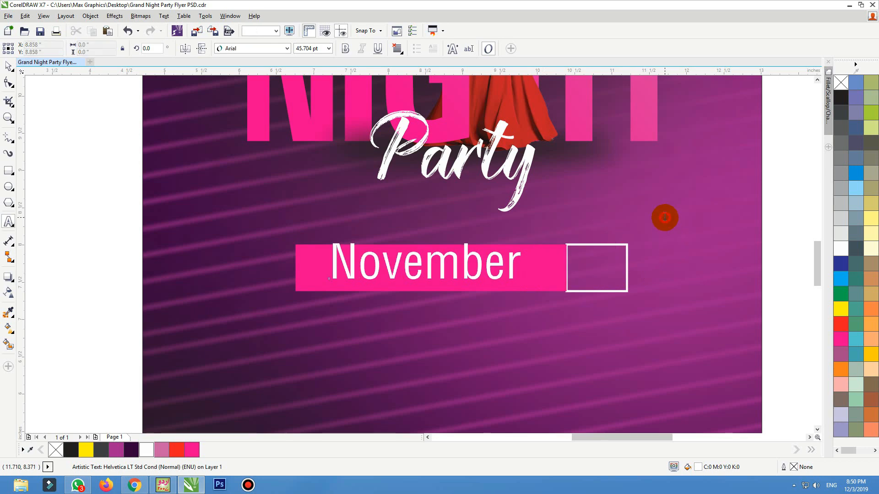
click(8, 66)
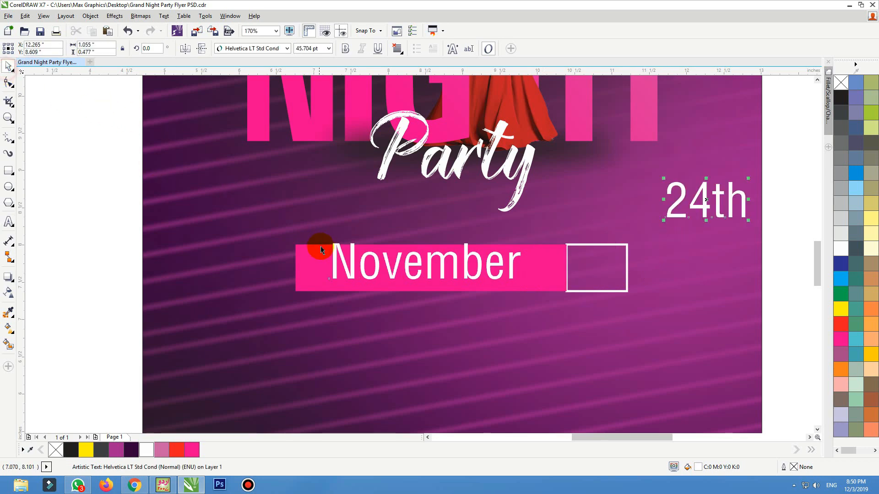
Make November bold and centre it vertically on the magenta rectangle.
click(345, 48)
shift+click(548, 263)
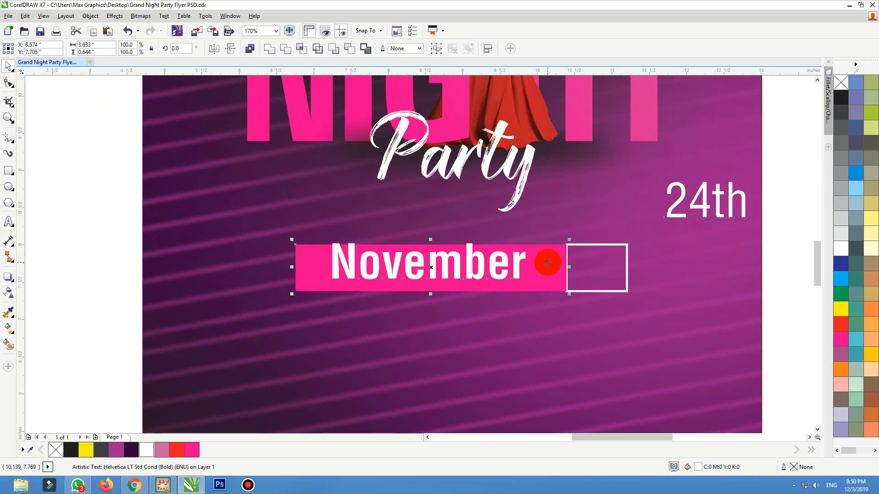
key(e)
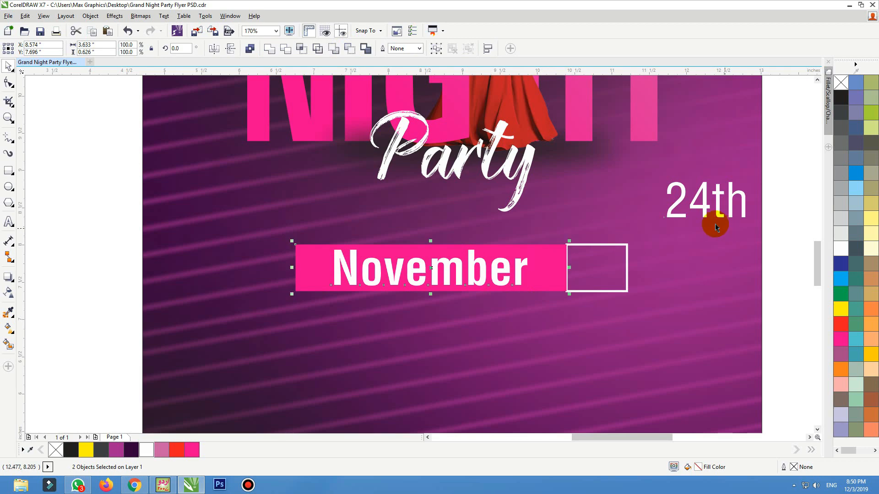
Make 24th bold and reduce its th letters to about 26.7 pt.
click(694, 203)
click(353, 48)
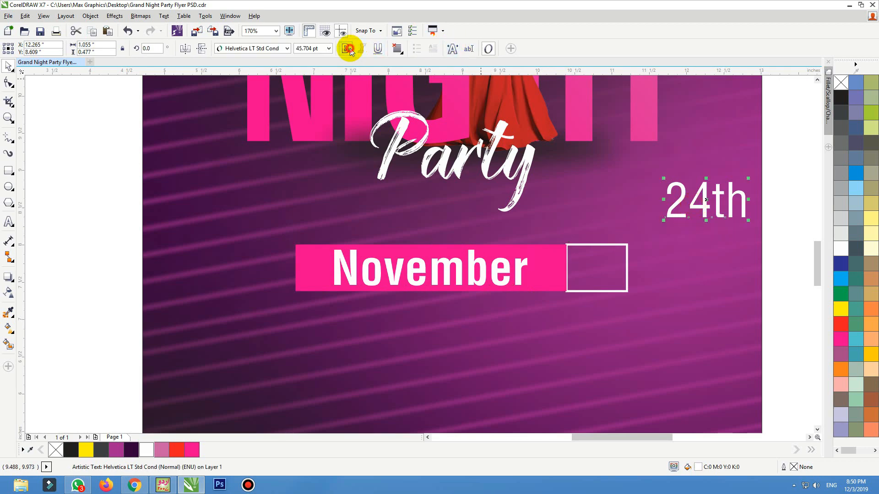
click(718, 199)
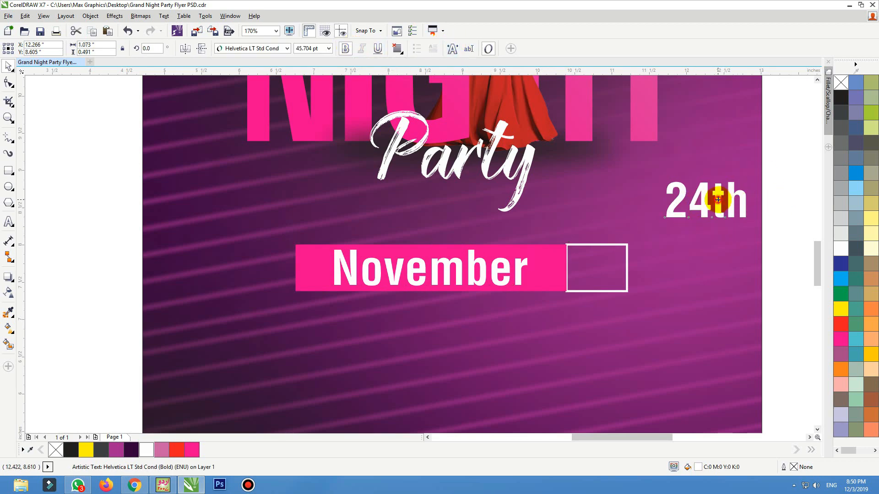
drag(717, 200, 765, 199)
key(ctrl+KP_2)
key(ctrl+KP_2)
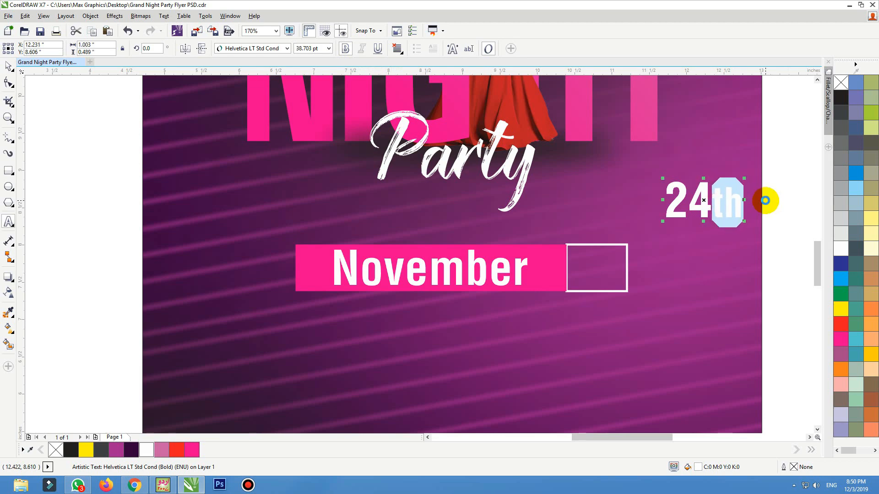
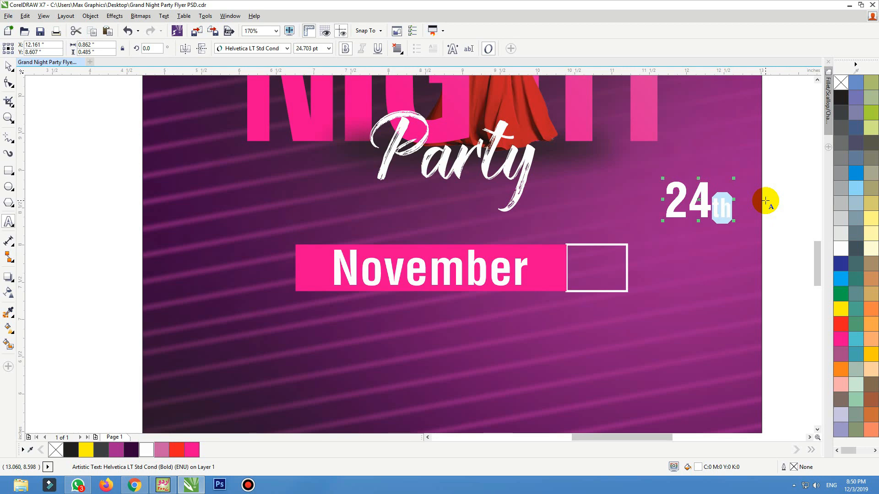
click(8, 65)
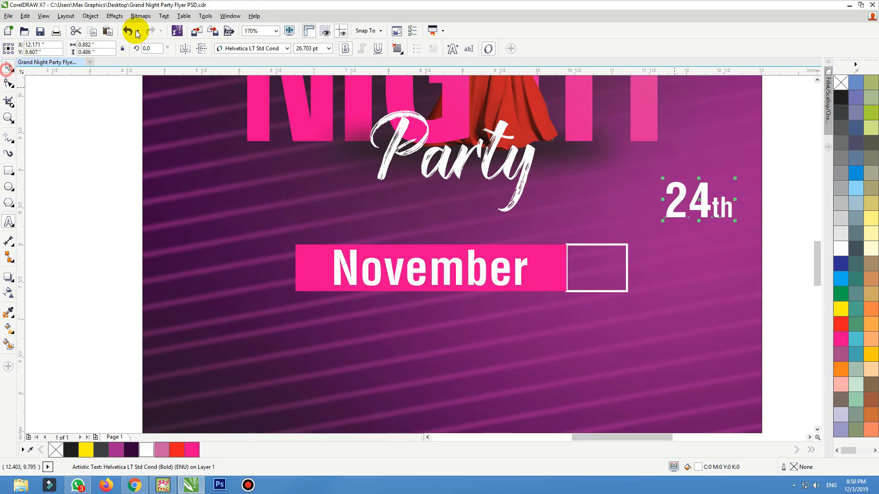
Move the 24th text into the white outlined box beside November.
drag(637, 250, 607, 272)
click(627, 250)
key(F2)
drag(692, 223, 638, 260)
scroll(592, 263, up, 3)
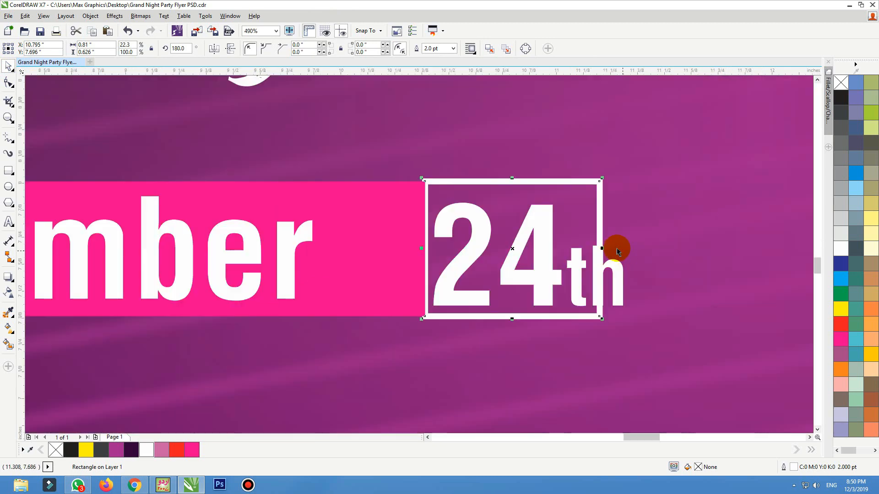
Resize the white box to about 1.149 by 0.576 inches so it encloses 24th and tucks behind the magenta rectangle.
key(ctrl+z)
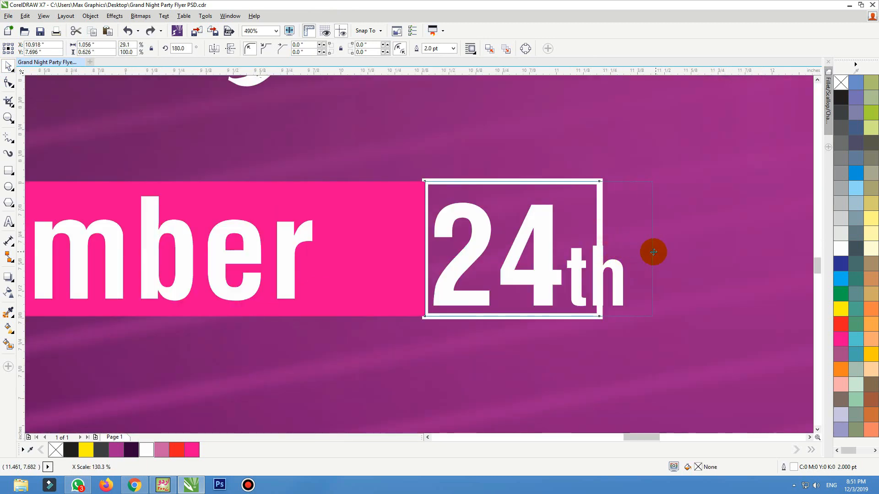
key(ctrl+shift+z)
drag(531, 184, 536, 182)
shift+click(387, 194)
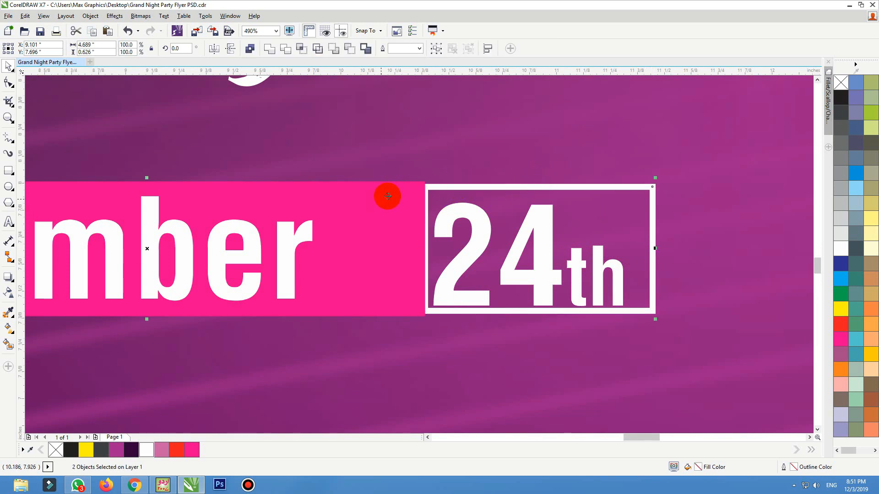
click(437, 187)
drag(426, 249, 401, 249)
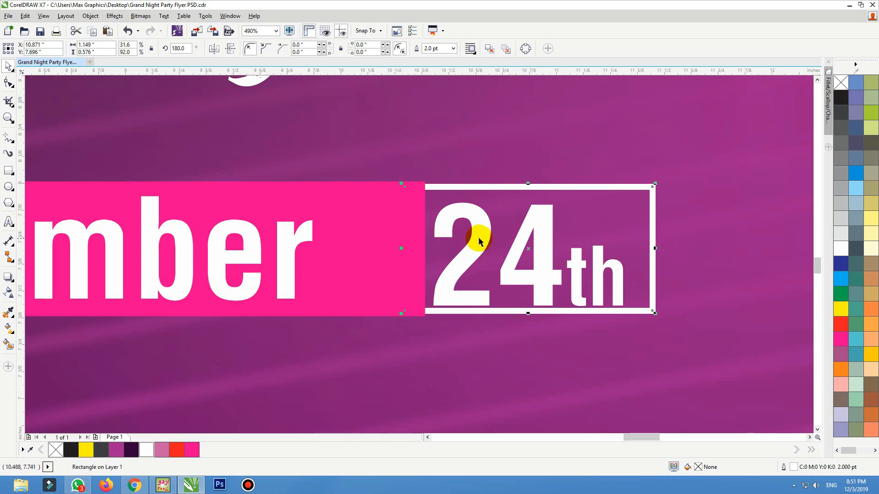
Centre 24th vertically within the visible part of the white box and scale it down to about 0.82 inches wide.
drag(483, 237, 498, 229)
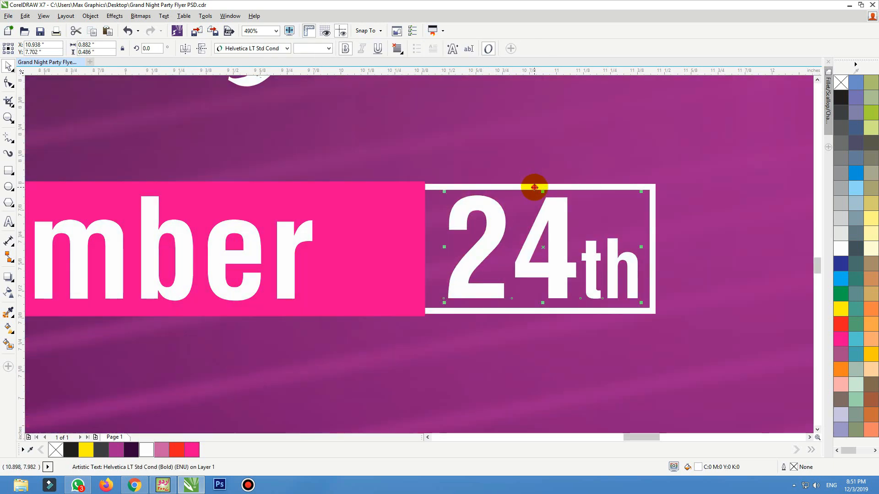
shift+click(534, 188)
key(e)
click(572, 155)
click(563, 234)
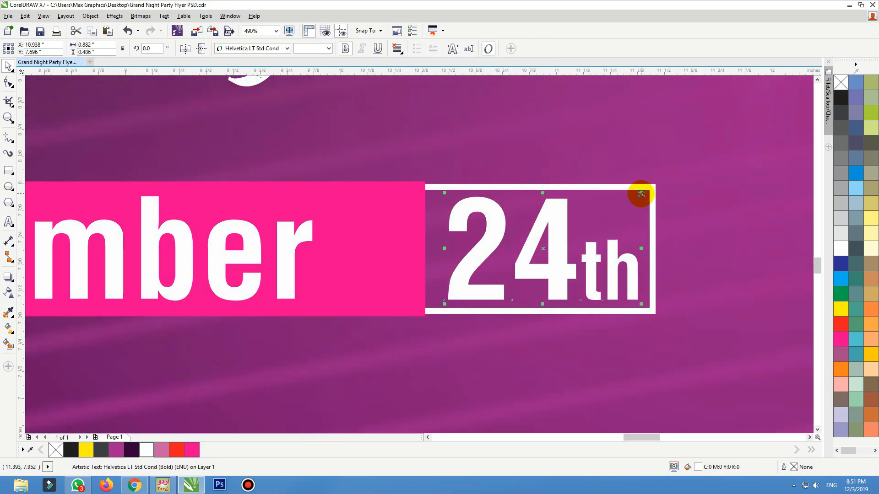
drag(640, 193, 634, 198)
Shorten the magenta rectangle from its left side to about 3.39 inches wide and centre November on it horizontally.
scroll(622, 216, down, 2)
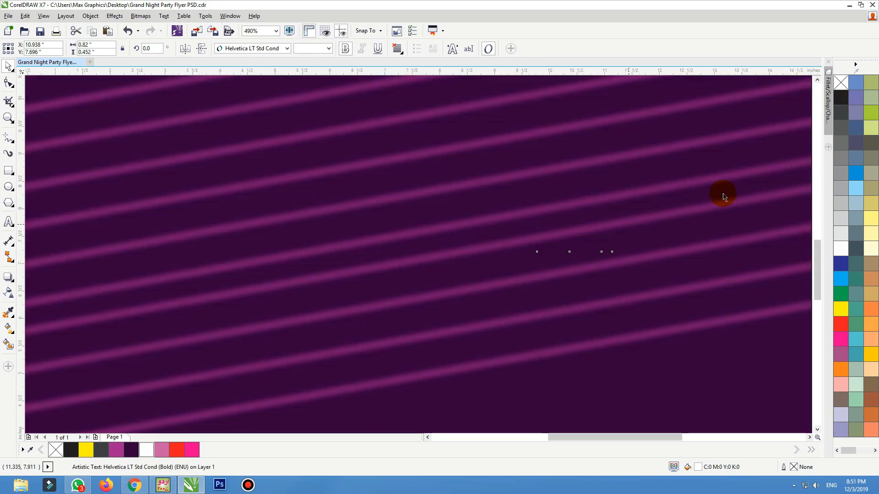
drag(772, 183, 245, 243)
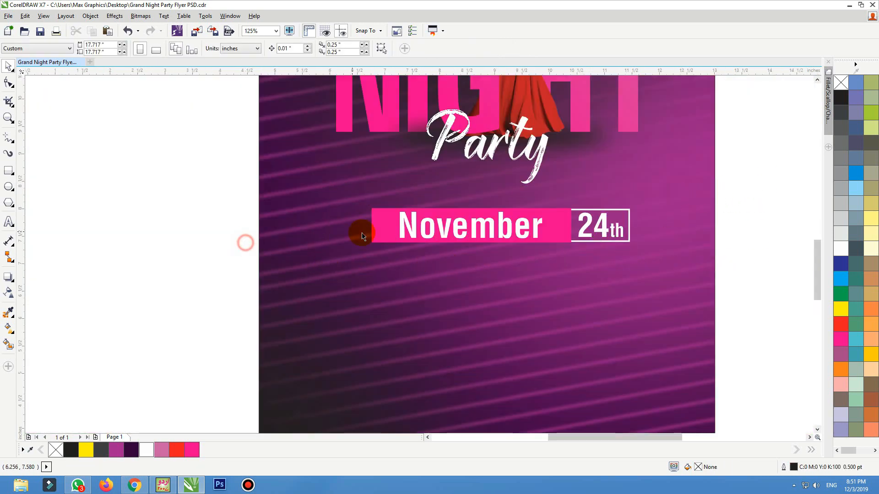
click(368, 226)
click(373, 234)
drag(371, 225, 380, 224)
click(401, 225)
shift+click(387, 224)
key(c)
click(227, 214)
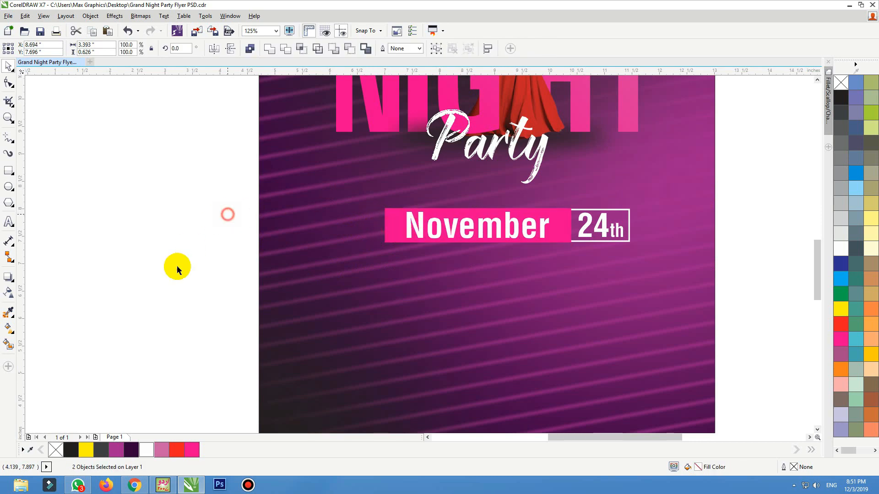
Group the four parts of the date banner and centre the group horizontally on the flyer background.
click(181, 279)
drag(204, 288, 671, 195)
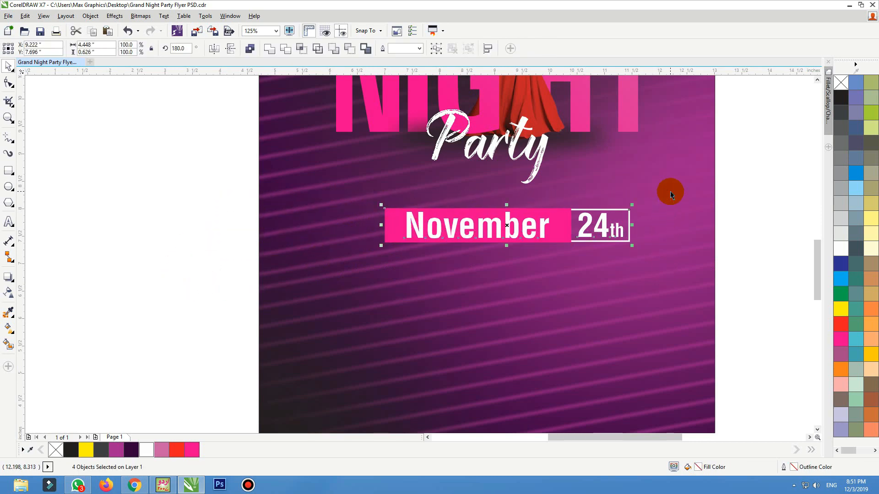
shift+click(671, 192)
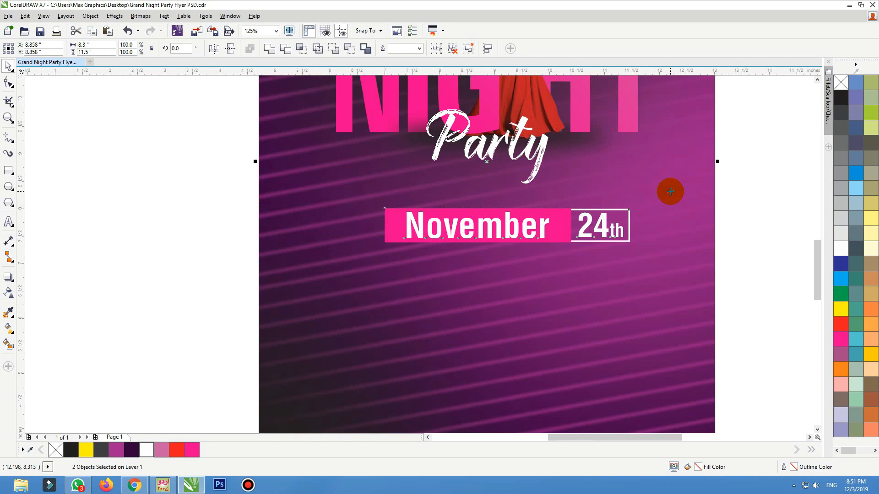
key(c)
click(765, 192)
Move the date banner group slightly up, closer to the Party text.
click(514, 224)
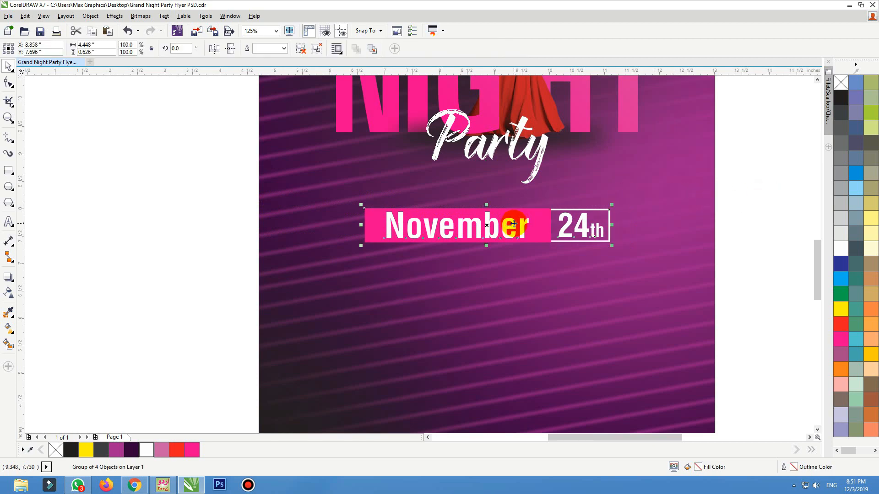
mouse_move(514, 224)
mouse_down()
mouse_move(506, 222)
mouse_move(524, 219)
mouse_up()
key(Up)
key(Up)
key(Up)
key(Up)
key(Up)
click(719, 200)
Add a black perspective drop shadow slanting left behind the date banner group and break the shadow apart from it.
key(F2)
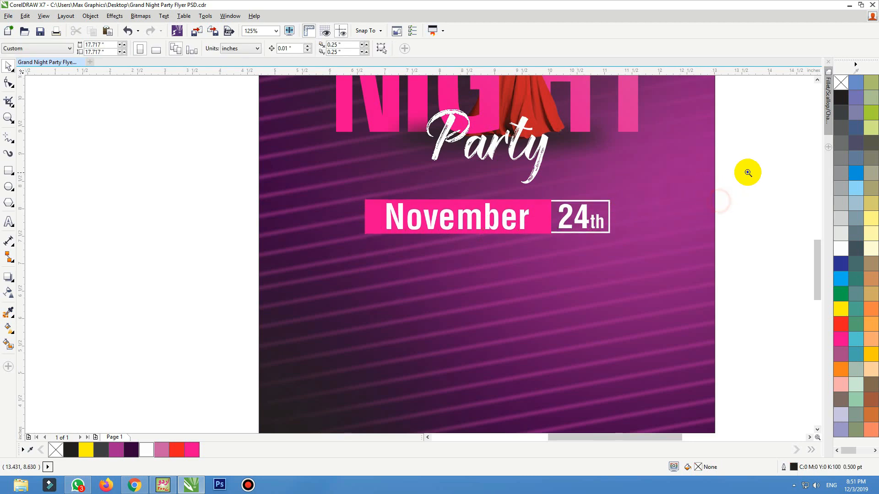
drag(744, 173, 203, 279)
click(9, 277)
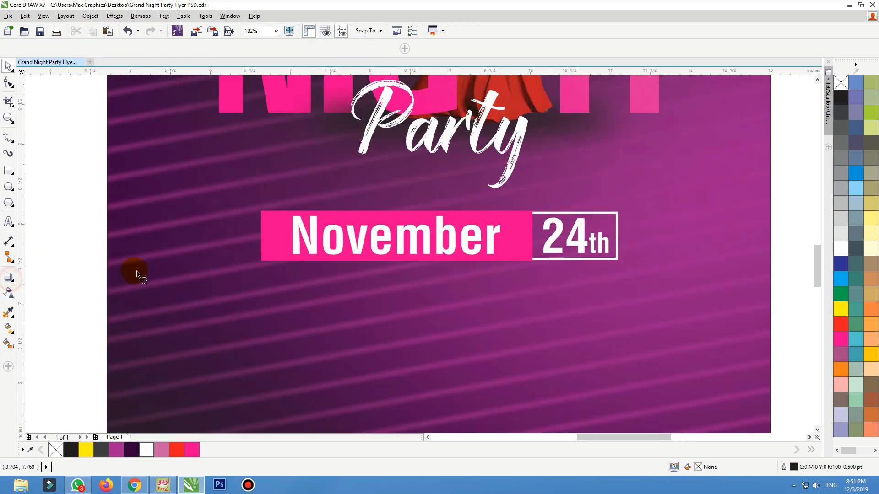
mouse_move(442, 262)
mouse_down()
mouse_move(401, 229)
mouse_move(414, 229)
mouse_move(430, 250)
mouse_up()
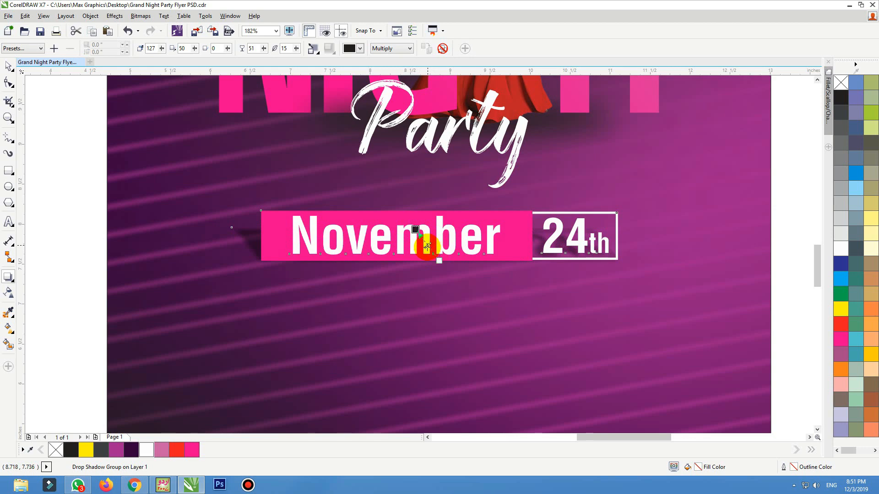
key(ctrl+k)
click(113, 255)
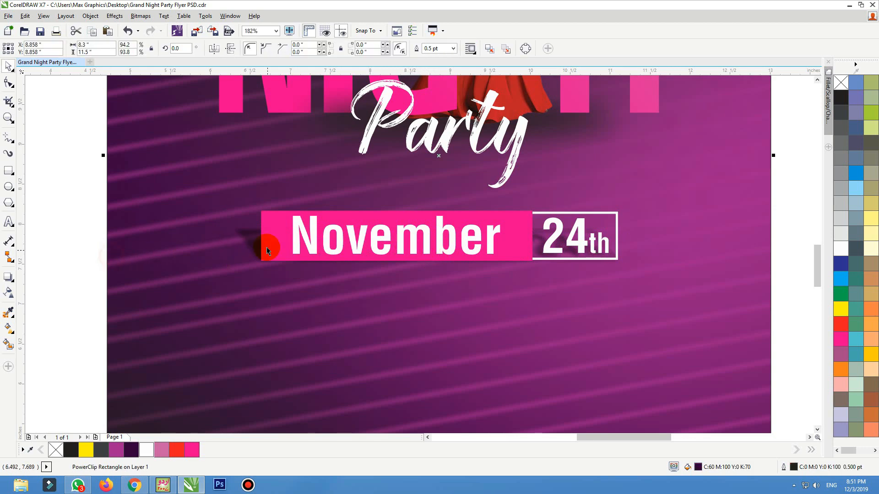
Convert the banner's separated shadow to a 300 dpi CMYK bitmap with anti-aliasing and a transparent background.
drag(259, 247, 233, 242)
key(ctrl+z)
click(141, 16)
click(171, 29)
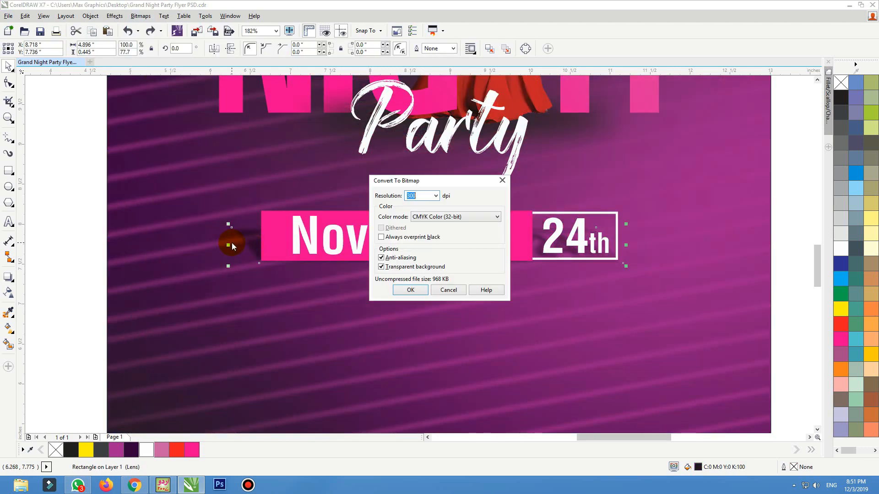
key(Return)
Apply a Gaussian Blur with a 0.6 pixel radius to the banner's shadow bitmap.
click(141, 16)
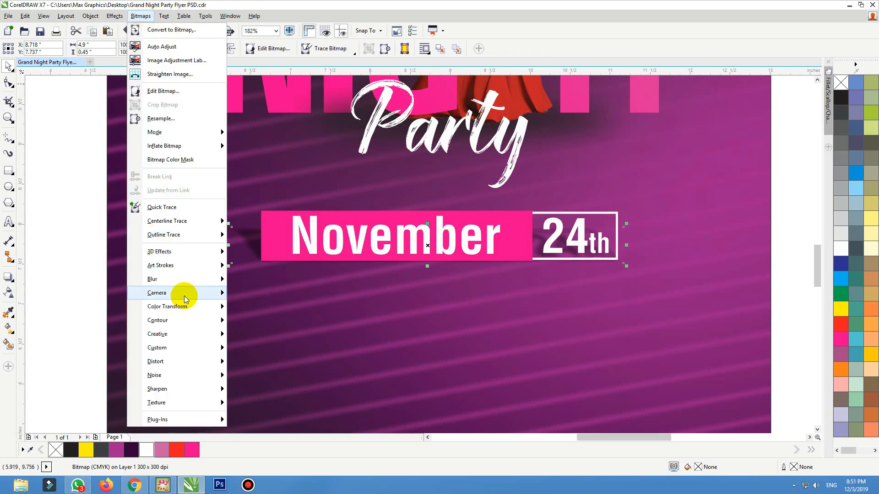
mouse_move(191, 281)
click(236, 293)
drag(405, 232, 356, 235)
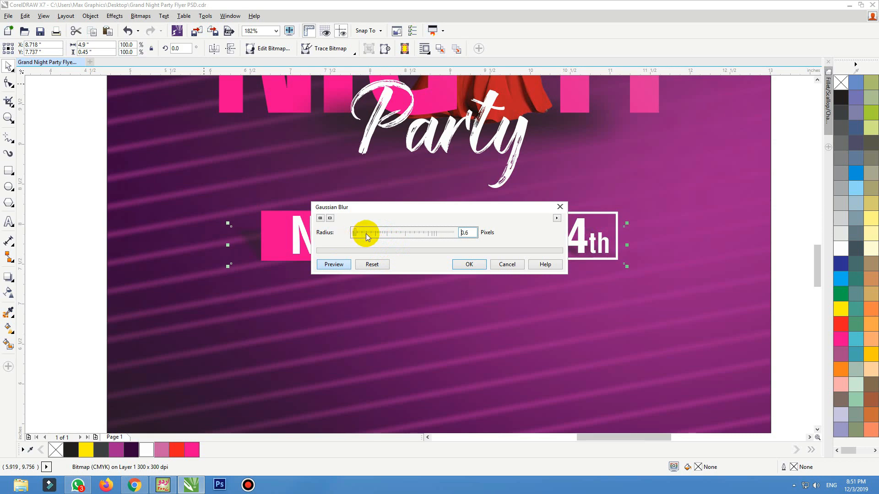
click(462, 264)
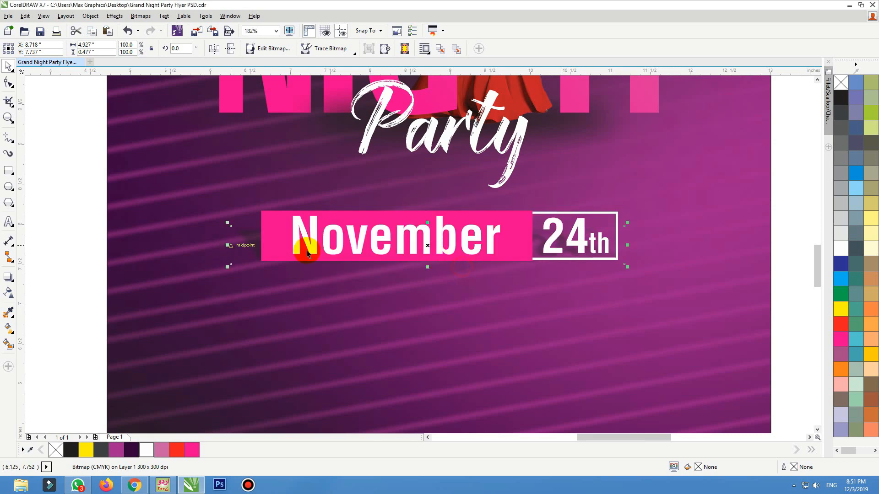
Move the date banner together with its shadow slightly up toward the Party text.
scroll(296, 267, down, 2)
click(678, 218)
drag(610, 190, 59, 381)
drag(372, 265, 740, 157)
key(Up)
key(Up)
key(Up)
key(Up)
key(Up)
key(Up)
key(Up)
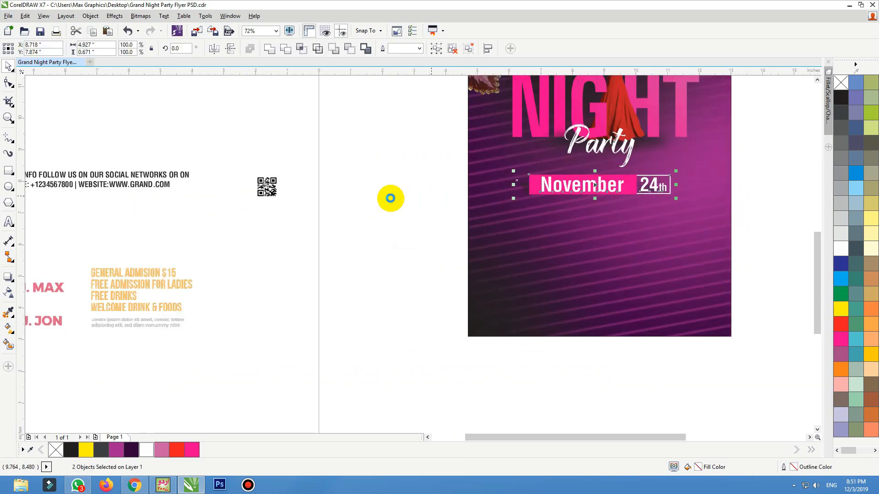
click(362, 188)
key(F4)
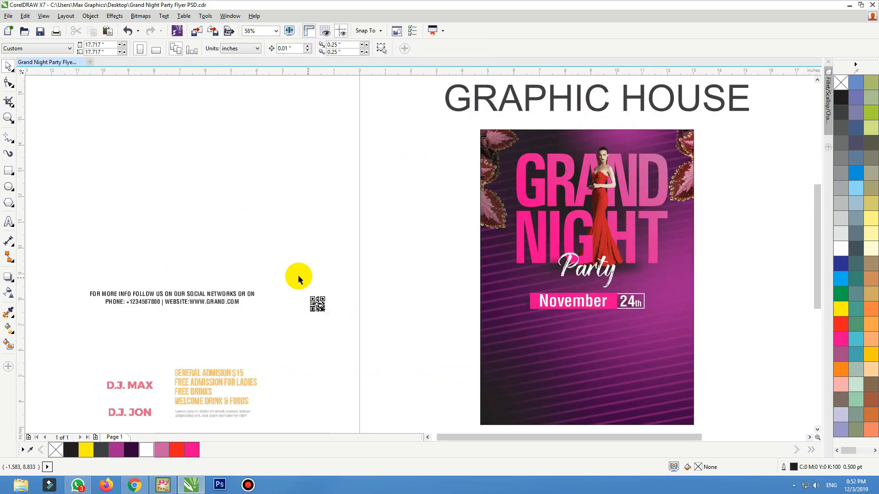
Move the QR code into the flyer's upper right corner and bring it to the front.
drag(316, 303, 679, 147)
key(ctrl+Home)
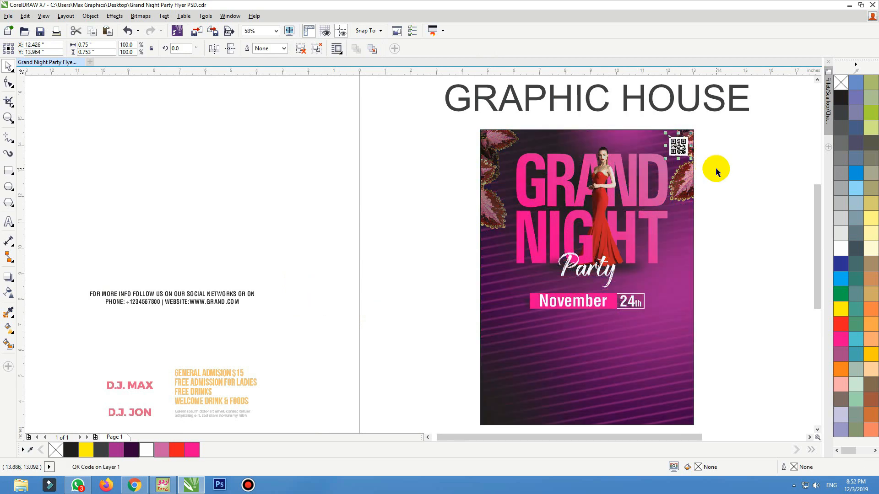
click(717, 172)
Move the two-line contact info text onto the bottom of the flyer and fill it with white.
drag(303, 212, 64, 357)
drag(169, 302, 582, 416)
key(shift+F2)
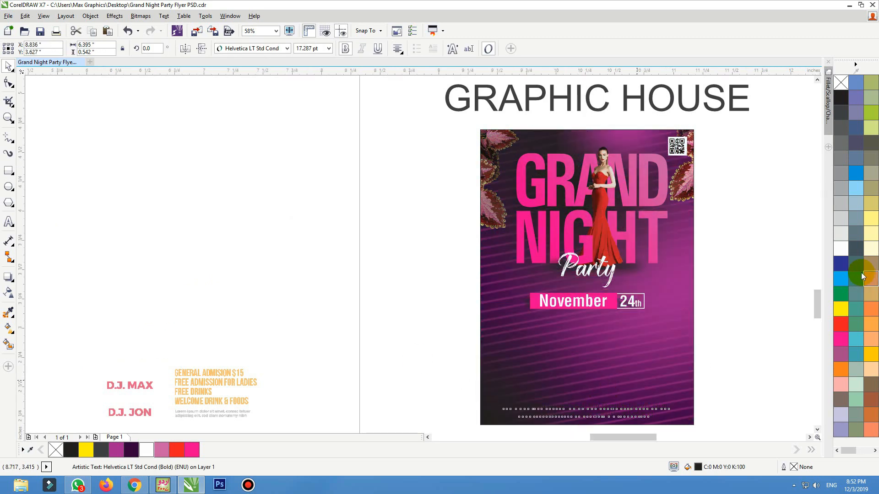
click(840, 248)
key(F3)
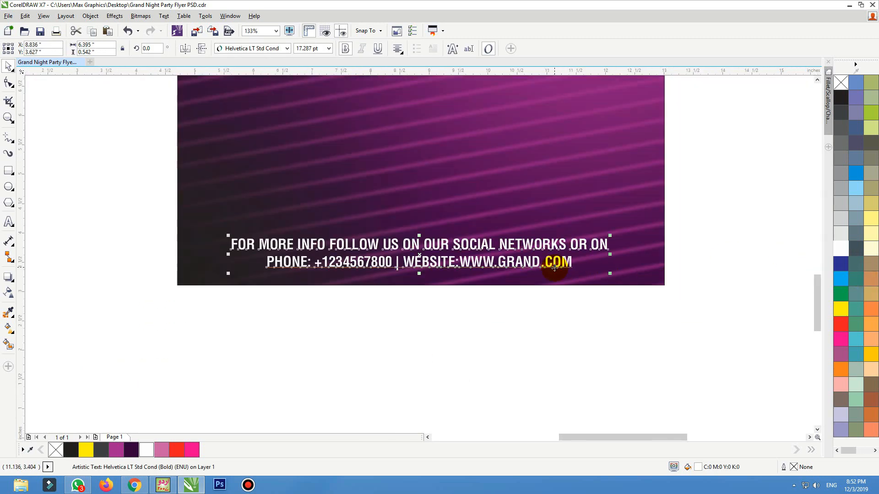
Centre the contact info text horizontally on the flyer background.
drag(554, 269, 547, 268)
shift+click(594, 278)
key(c)
click(577, 306)
drag(704, 318, 133, 225)
click(122, 234)
key(F4)
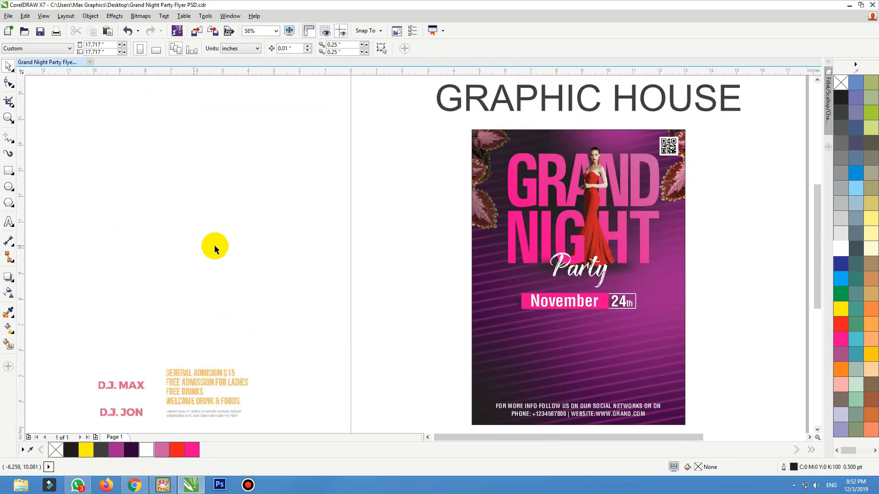
Move the group of performer and admission texts onto the flyer between the date banner and the contact info.
drag(261, 358, 666, 328)
key(F2)
drag(761, 263, 471, 441)
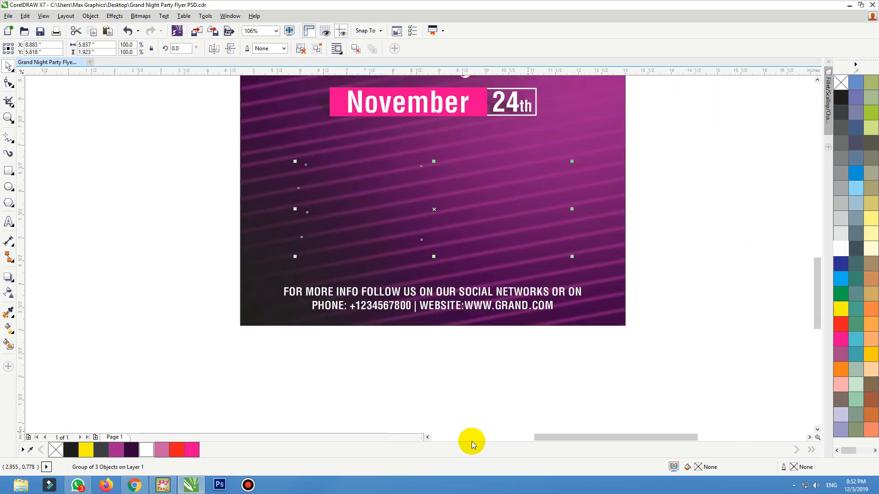
Enlarge the performer and admission text group slightly and centre it horizontally on the flyer background.
drag(571, 161, 593, 154)
drag(571, 187, 577, 187)
shift+click(586, 137)
key(c)
click(721, 132)
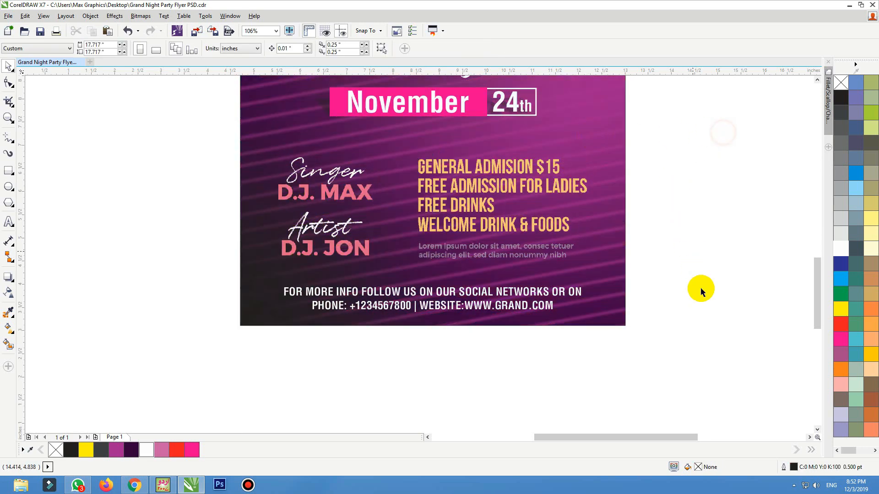
Nudge the contact info text slightly up from the flyer's bottom edge.
click(698, 292)
drag(177, 355, 695, 266)
key(Up)
key(Up)
key(Up)
key(Up)
click(694, 265)
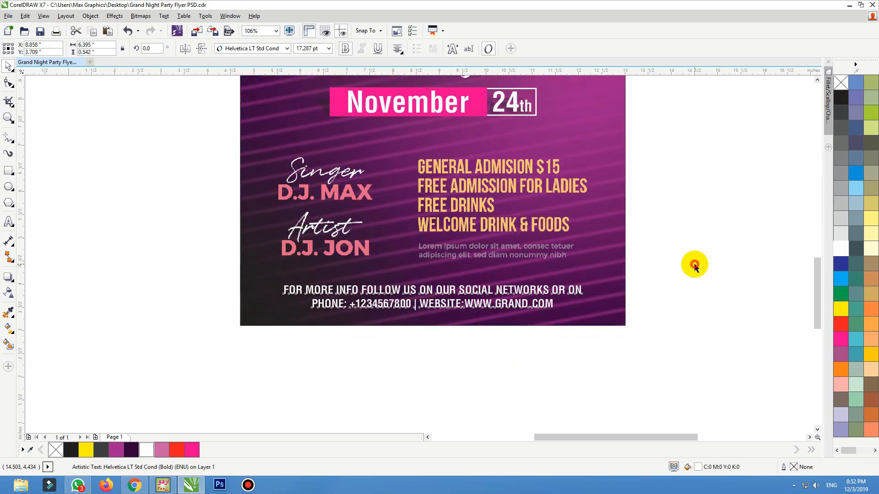
click(596, 262)
key(F4)
click(645, 248)
Draw a horizontal line about 6.74 inches long between the date banner and the performer texts and give it a white outline.
key(F2)
drag(638, 248, 199, 430)
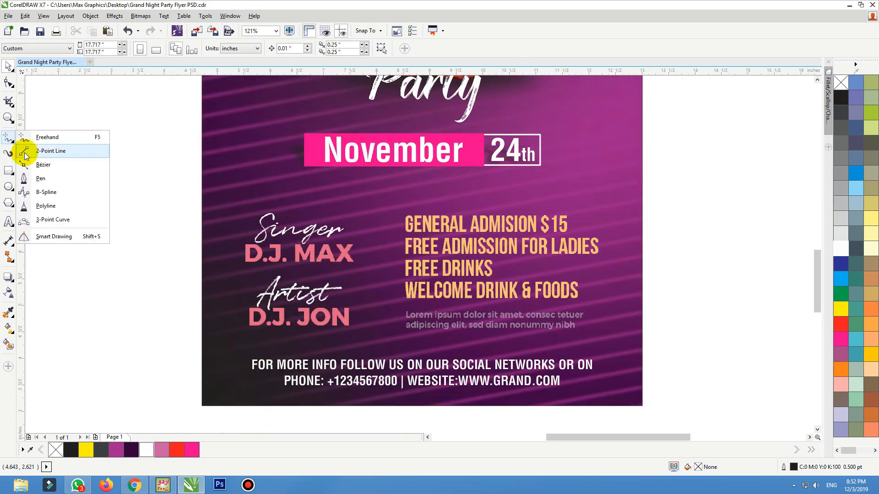
click(35, 137)
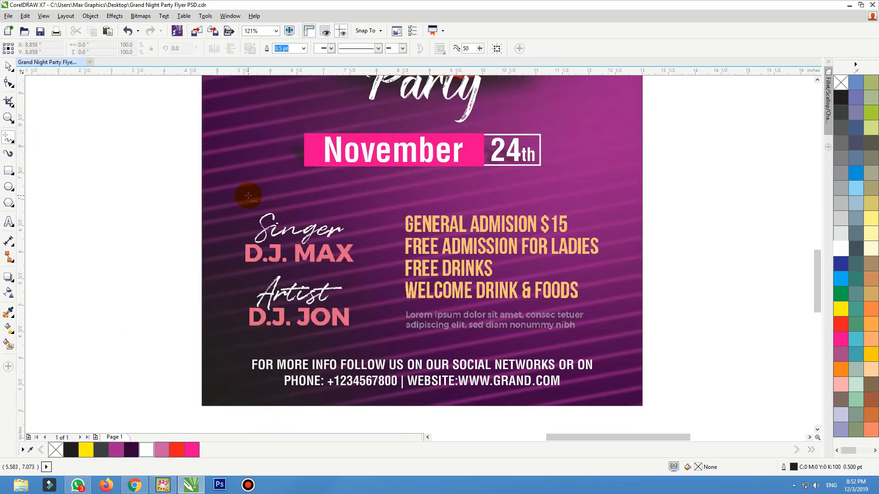
drag(248, 196, 592, 203)
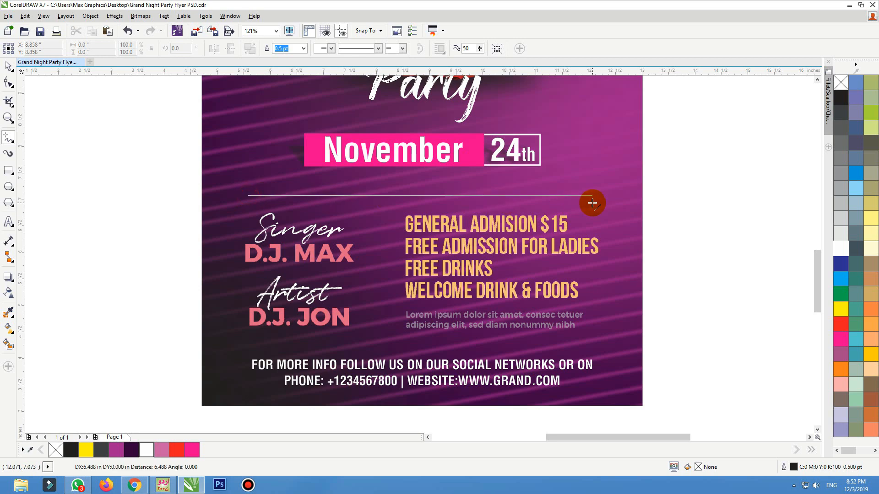
click(606, 202)
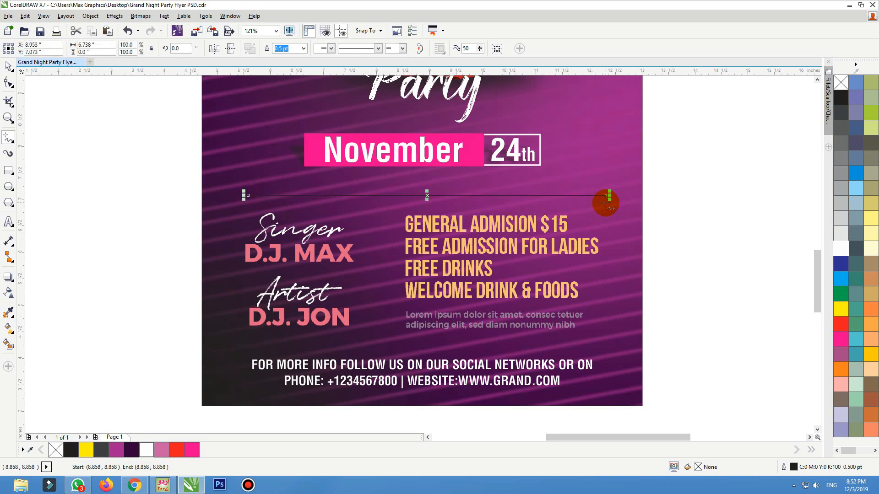
key(space)
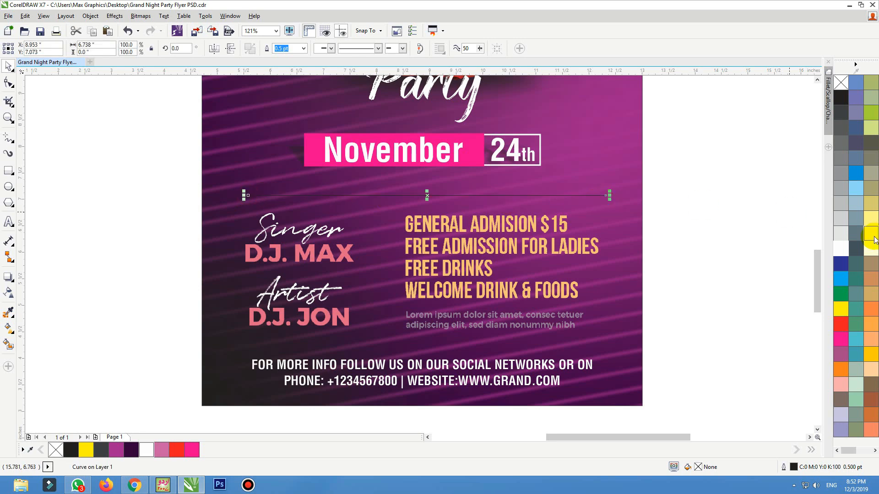
right_click(841, 248)
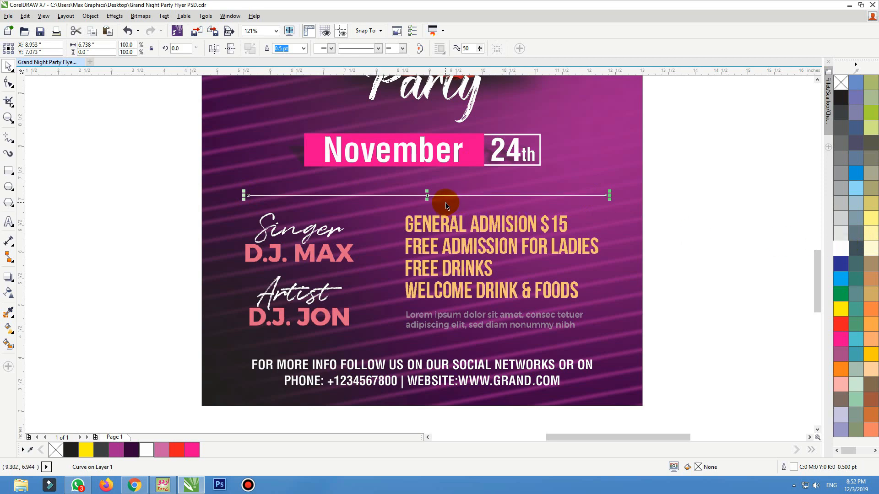
Give the horizontal line a dotted outline style with a width of 2 pt.
key(F12)
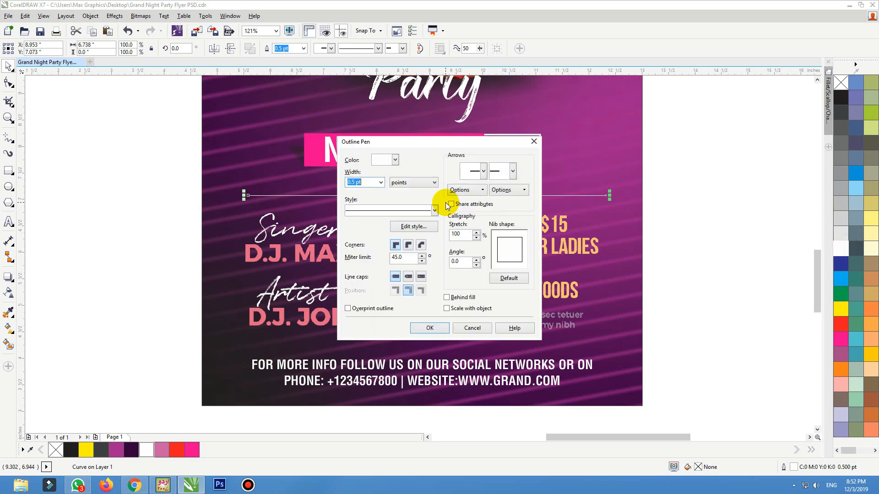
key(Return)
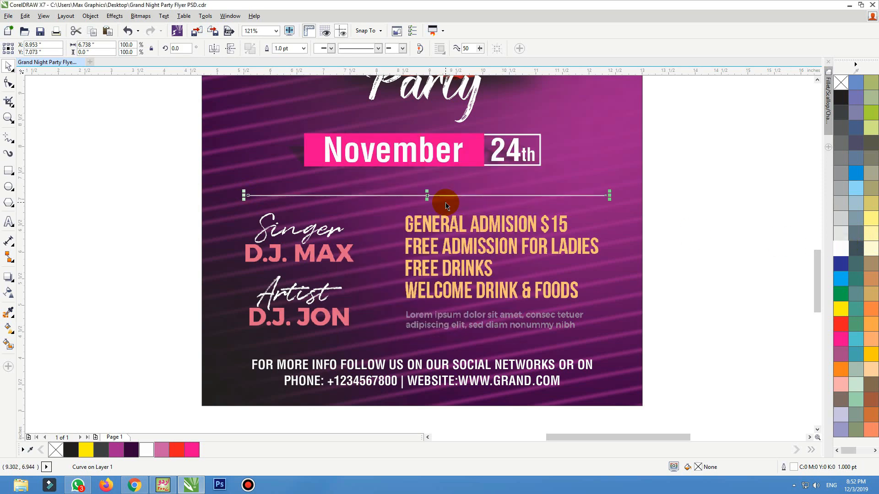
click(356, 50)
click(362, 112)
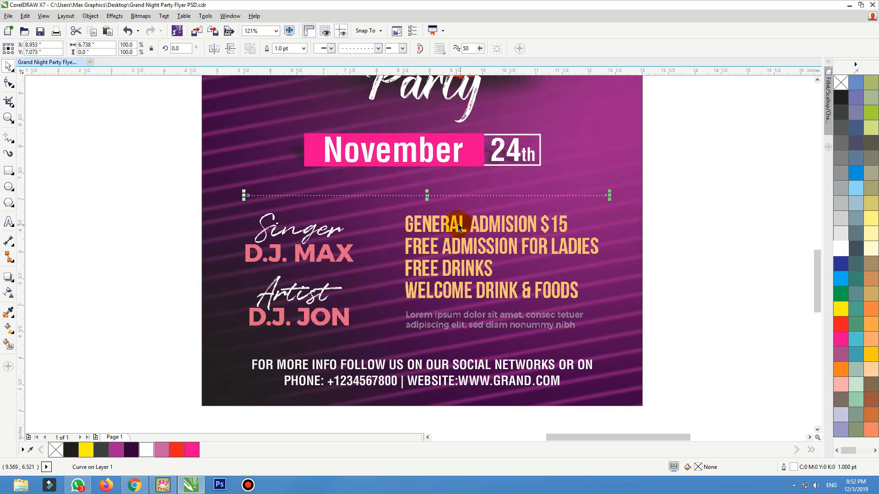
key(F12)
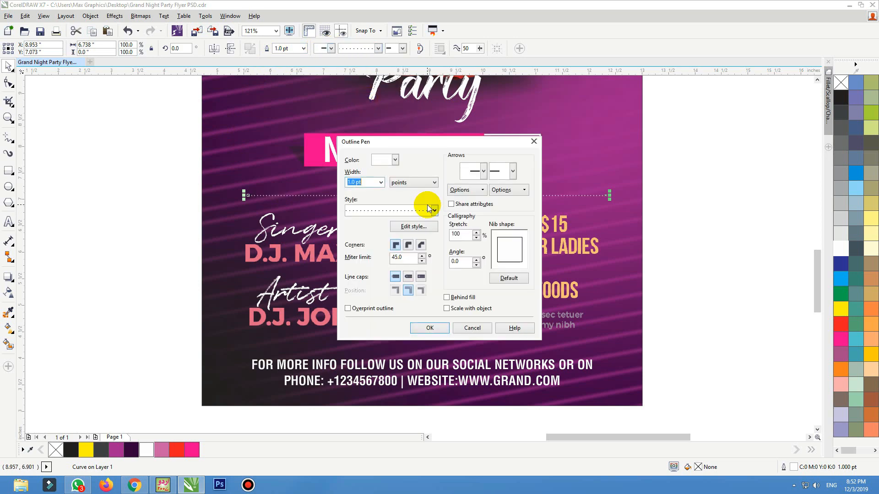
text(2)
key(Return)
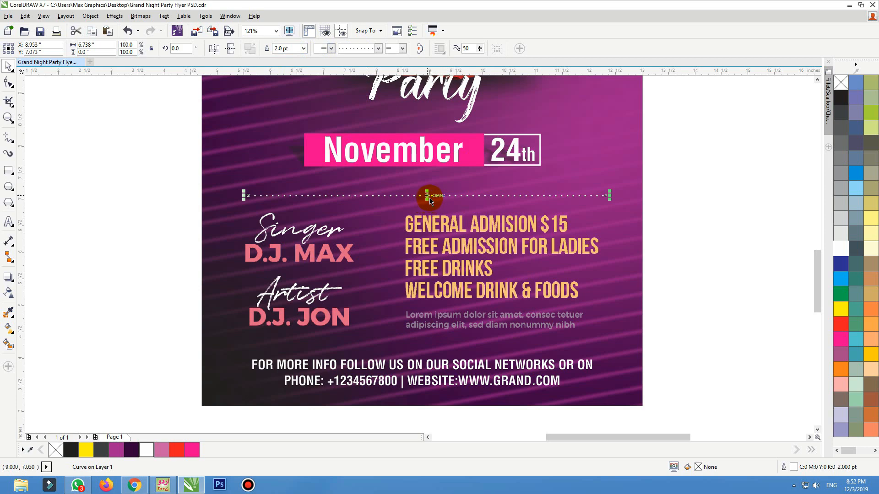
Duplicate the dotted line straight down to just above the contact info text and group the two lines.
drag(428, 197, 419, 340)
shift+click(438, 196)
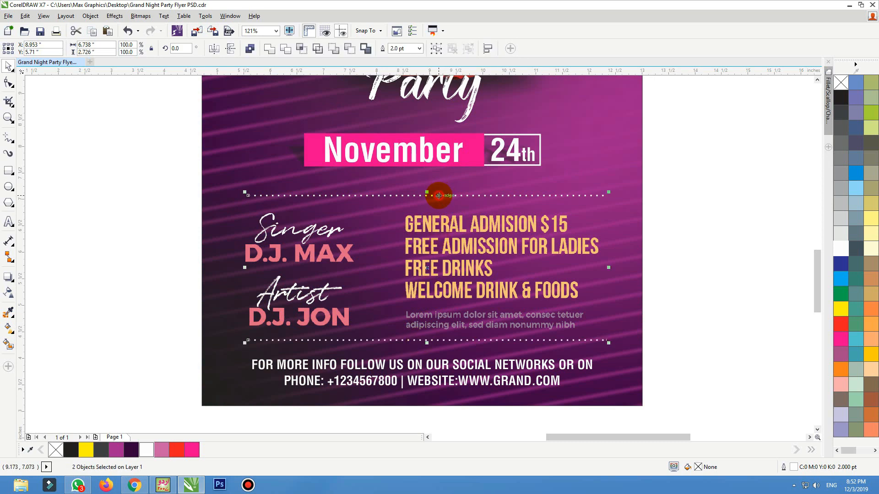
key(ctrl+g)
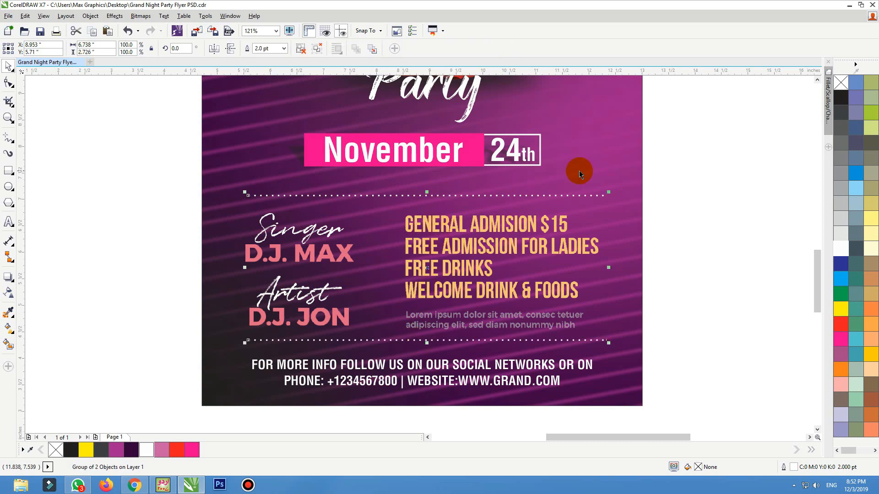
Centre the group of two dotted lines horizontally on the flyer background and ungroup it.
shift+click(579, 170)
click(720, 186)
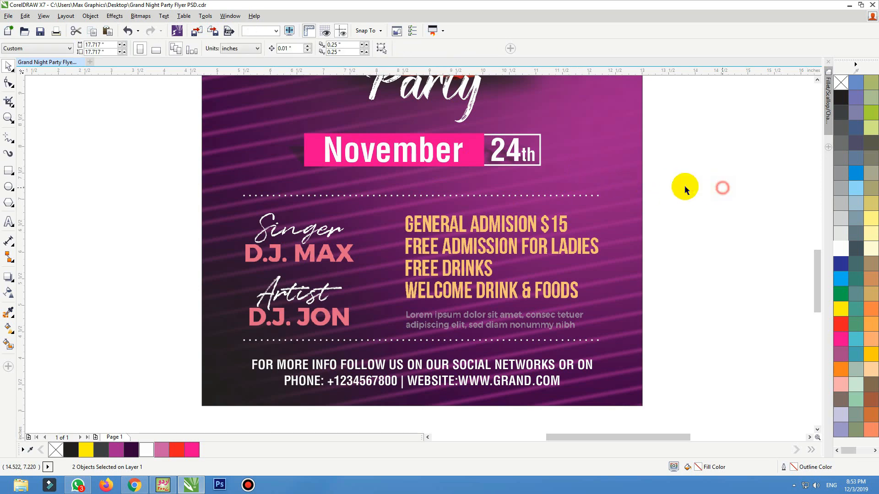
click(328, 196)
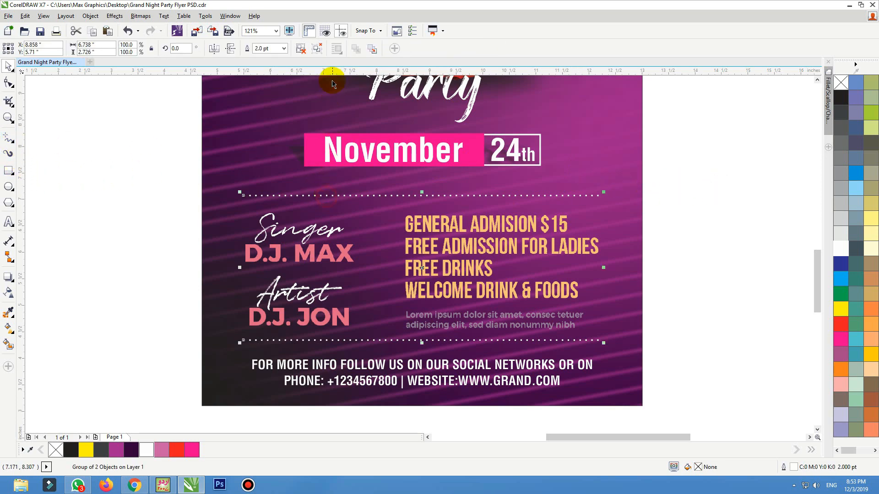
click(288, 53)
click(300, 52)
click(186, 137)
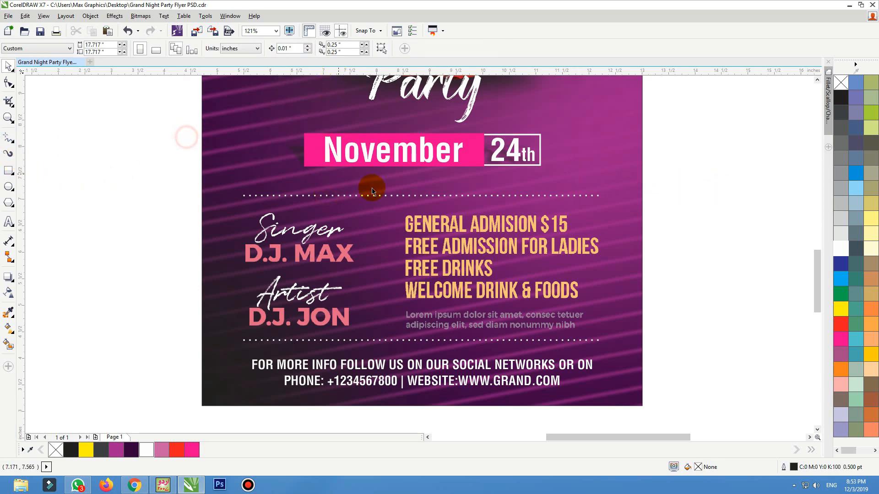
Place a copy of the upper dotted line just above it and rotate the copy by 90 degrees.
drag(368, 196, 370, 183)
right_click(370, 183)
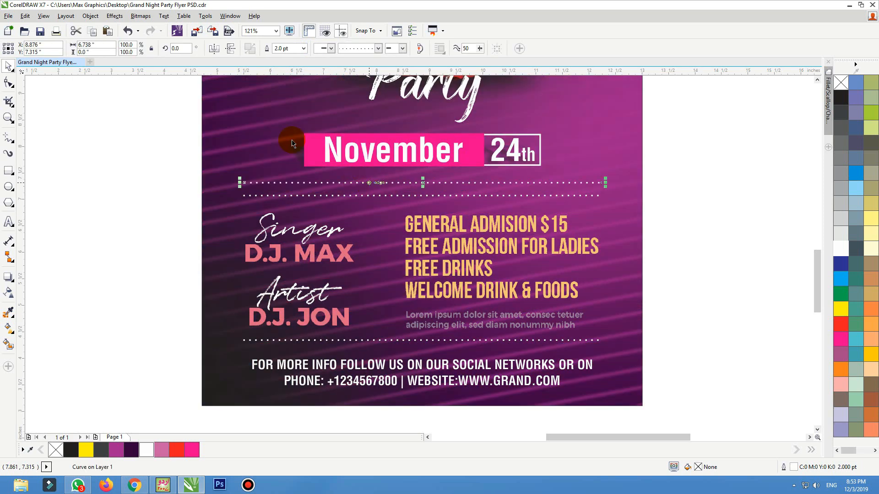
drag(179, 51, 26, 48)
text(9)
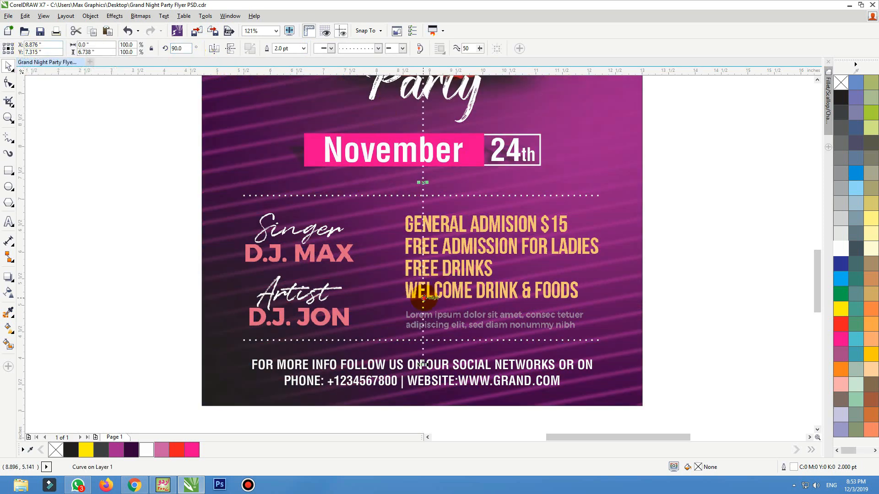
Move the vertical dotted line between the performer names and admission texts and shorten it to 2.531 inches, starting at the upper dotted line.
drag(423, 298, 384, 268)
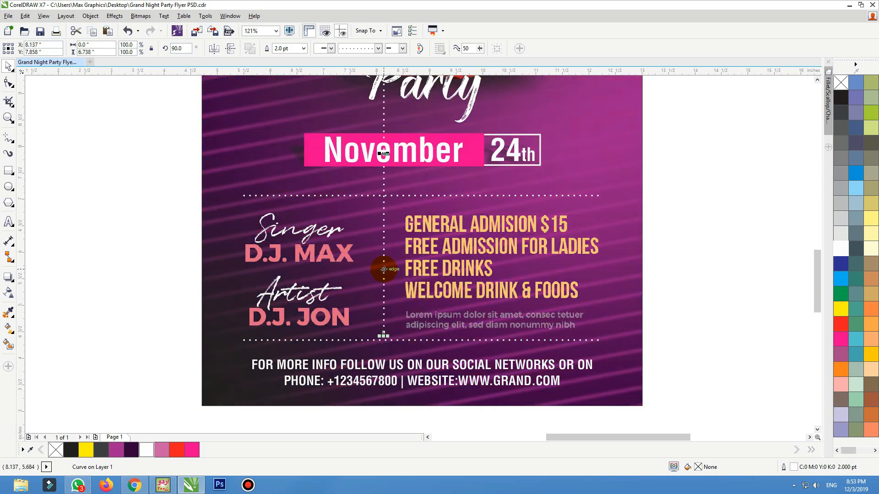
key(shift+F2)
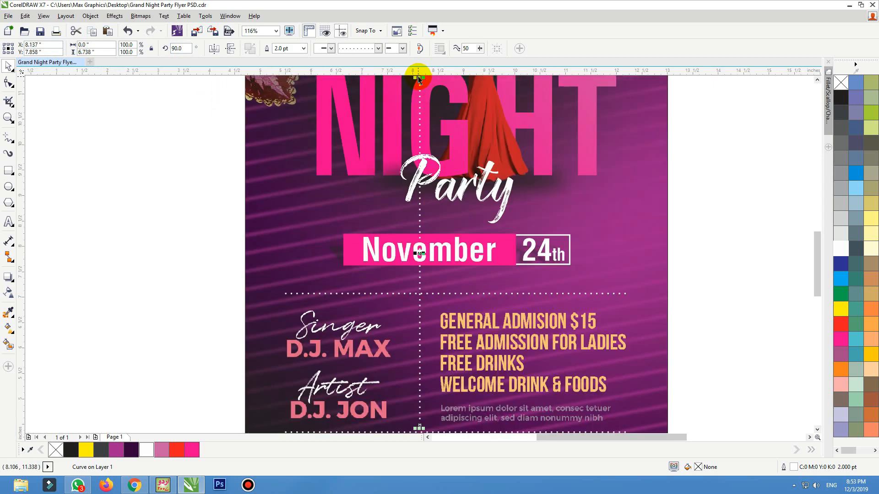
drag(418, 79, 420, 292)
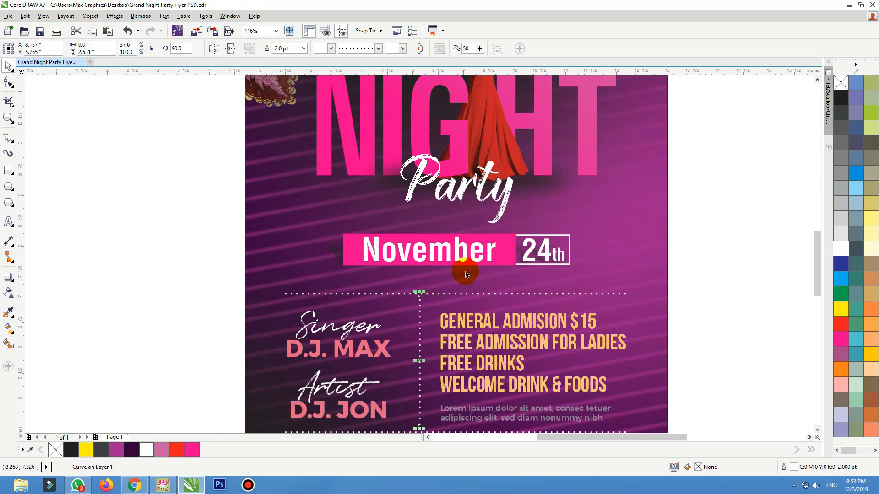
scroll(466, 273, up, 3)
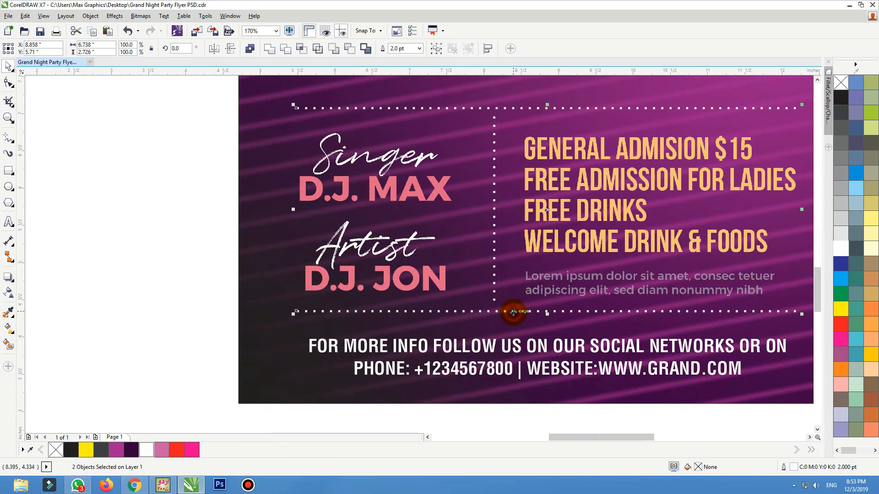
Shift the two horizontal dotted lines slightly upward to balance them around the vertical divider, and clear the selection.
click(494, 299)
shift+click(497, 311)
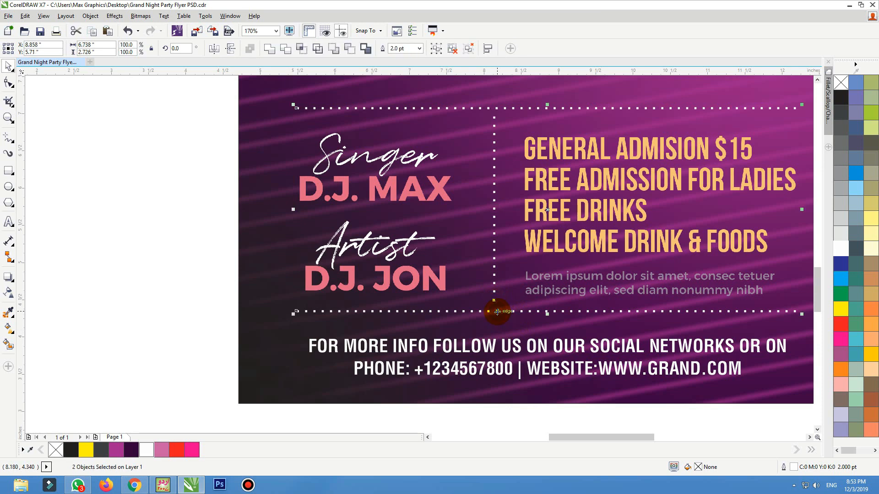
scroll(447, 324, down, 2)
drag(686, 210, 300, 333)
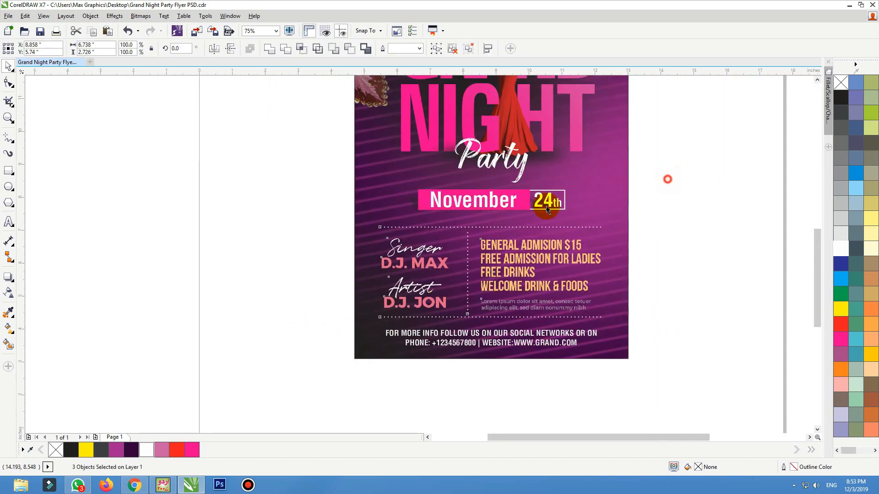
drag(668, 179, 367, 229)
click(286, 226)
key(F4)
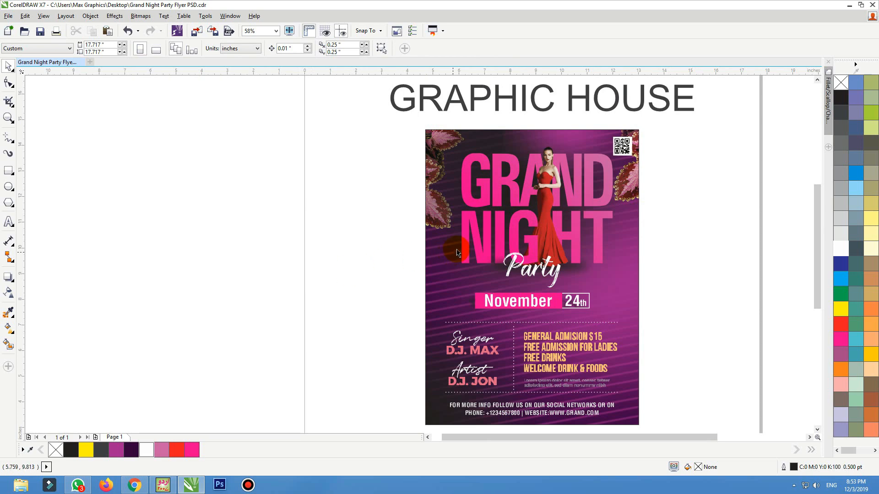
Draw a circle about 1.265 inches in diameter and move it onto the blank page area beside the flyer.
drag(430, 304, 430, 304)
click(9, 187)
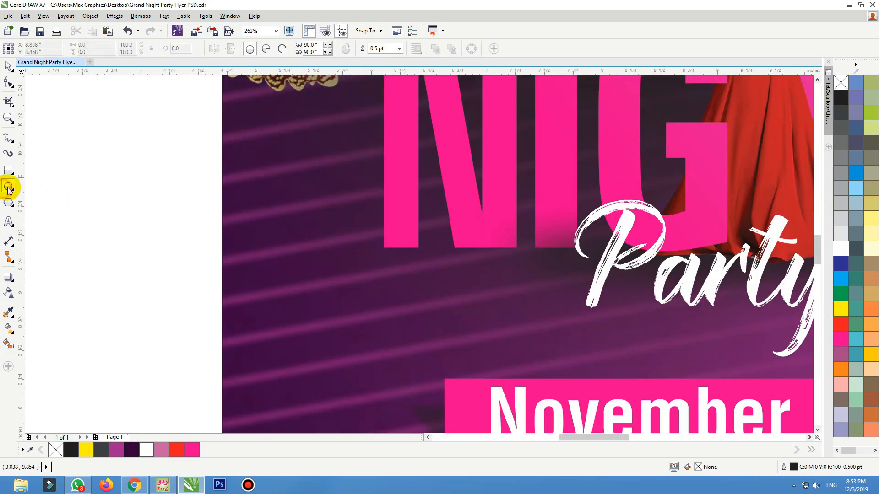
drag(374, 318, 400, 367)
key(space)
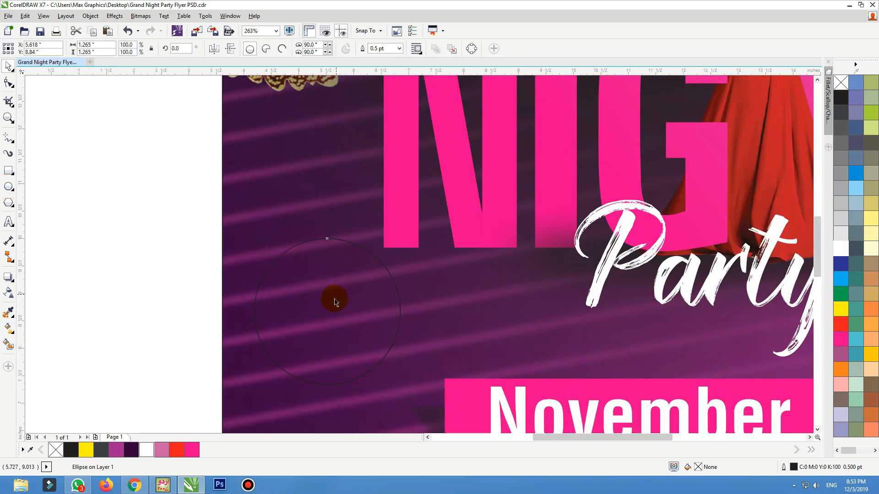
scroll(338, 294, down, 2)
drag(332, 303, 203, 293)
key(shift+F2)
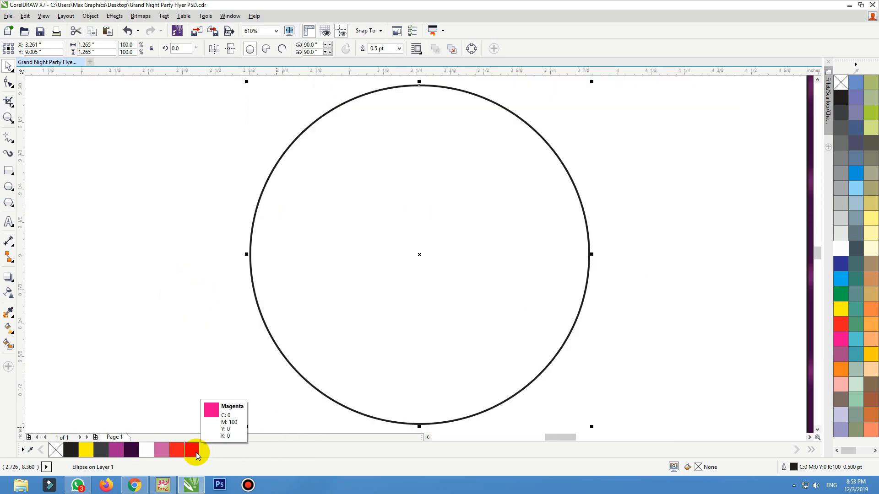
Fill the circle with the dark purple C60 M100 Y0 K70 and remove its outline.
click(130, 451)
right_click(844, 87)
scroll(551, 267, down, 2)
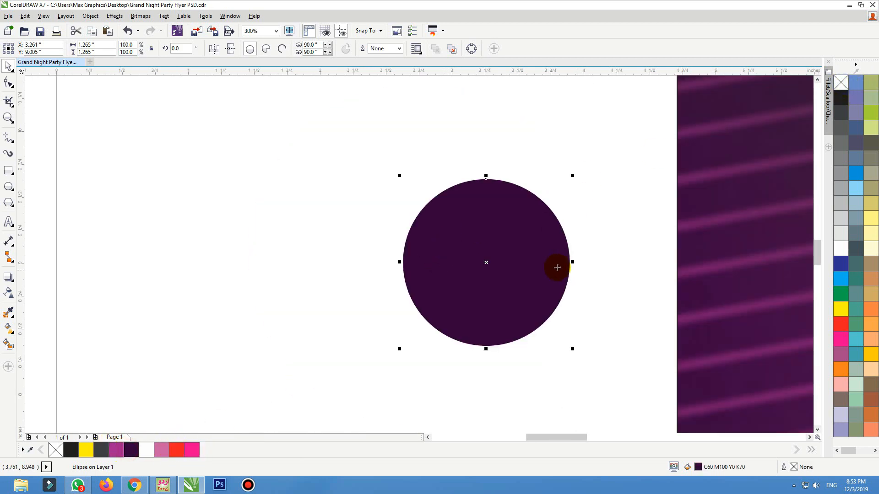
Duplicate the dark purple circle with a slight offset up and to the right, and fill the copy with magenta.
scroll(412, 389, up, 1)
click(451, 242)
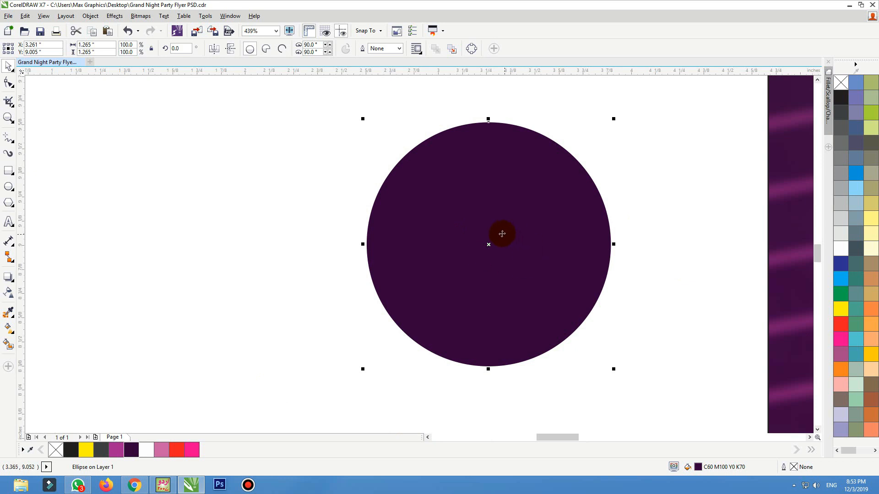
drag(510, 215, 511, 212)
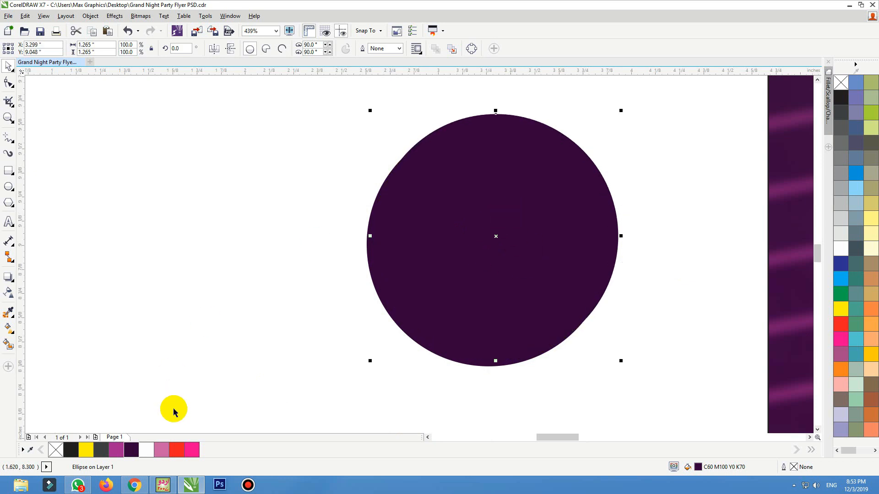
click(192, 450)
Move the magenta circle aside and trim it into a crescent with a blue copy offset down and to the left.
scroll(448, 233, down, 2)
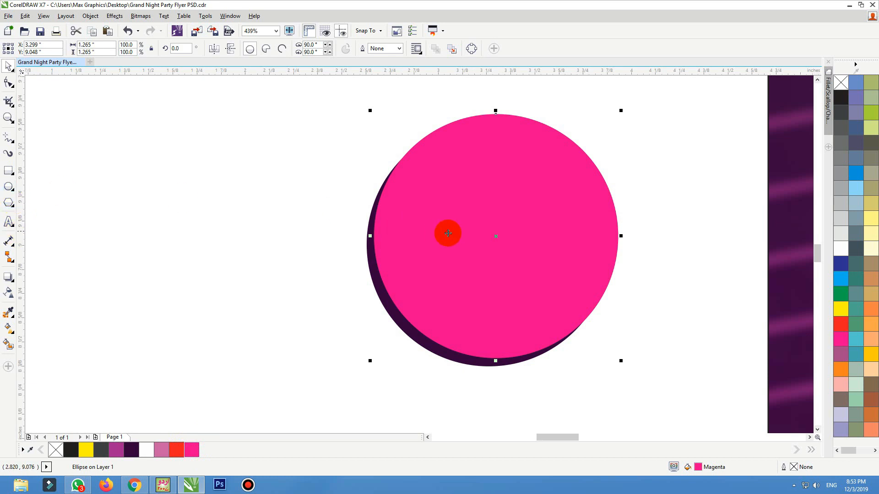
drag(467, 235, 285, 240)
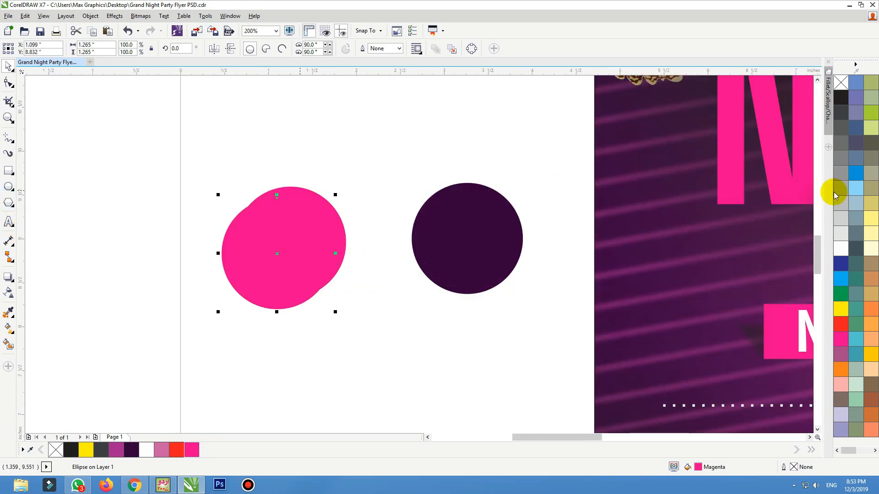
click(856, 173)
shift+click(300, 196)
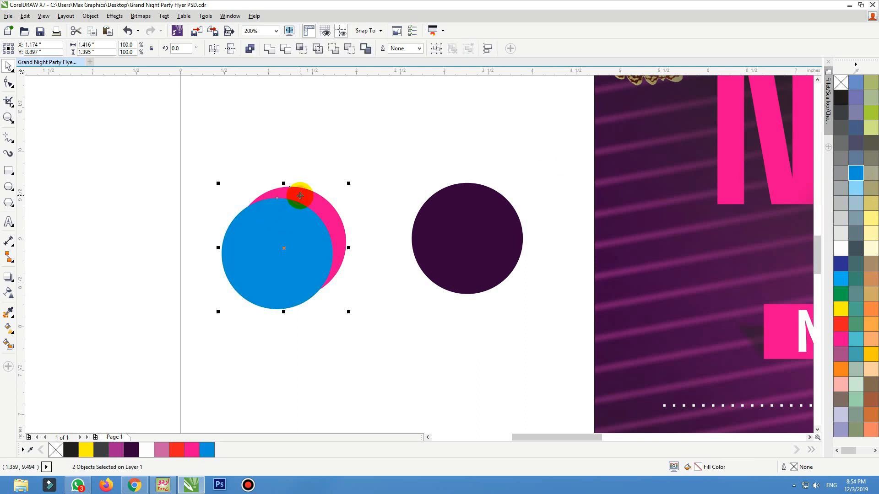
click(286, 50)
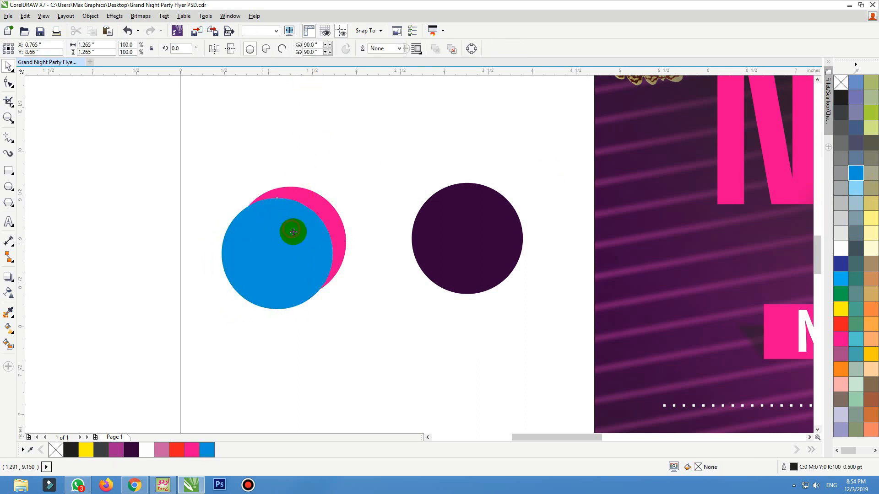
Place the magenta crescent along the upper-right edge of the dark purple circle.
drag(324, 220, 501, 215)
key(F2)
drag(563, 165, 381, 321)
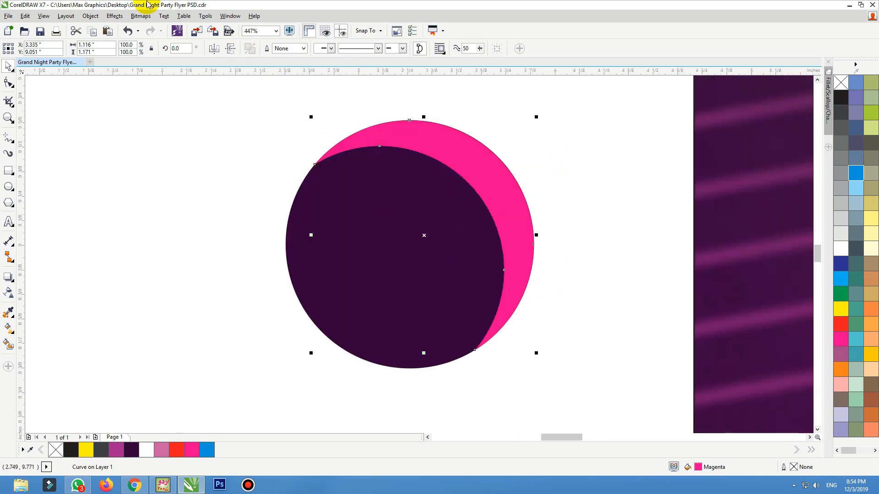
Convert the magenta crescent to a 300 dpi bitmap and apply a Gaussian Blur with a radius of 16 pixels.
click(139, 15)
click(149, 29)
click(405, 289)
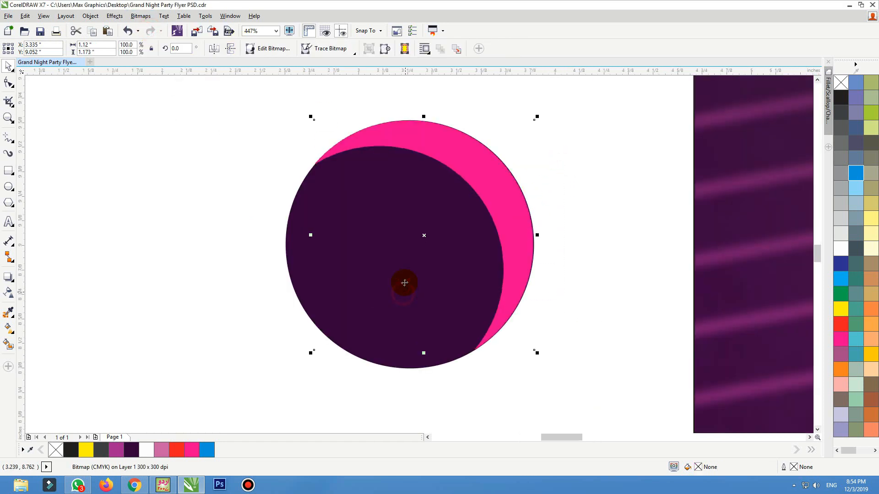
click(138, 16)
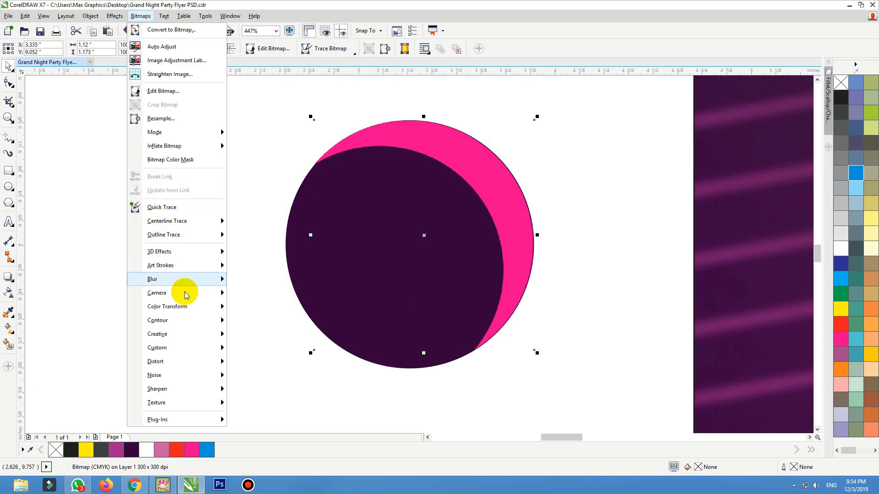
mouse_move(202, 280)
click(259, 237)
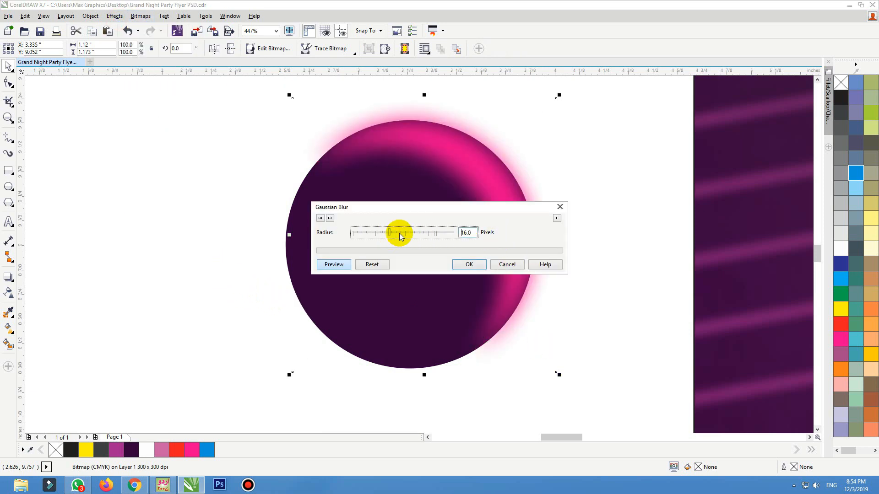
click(470, 264)
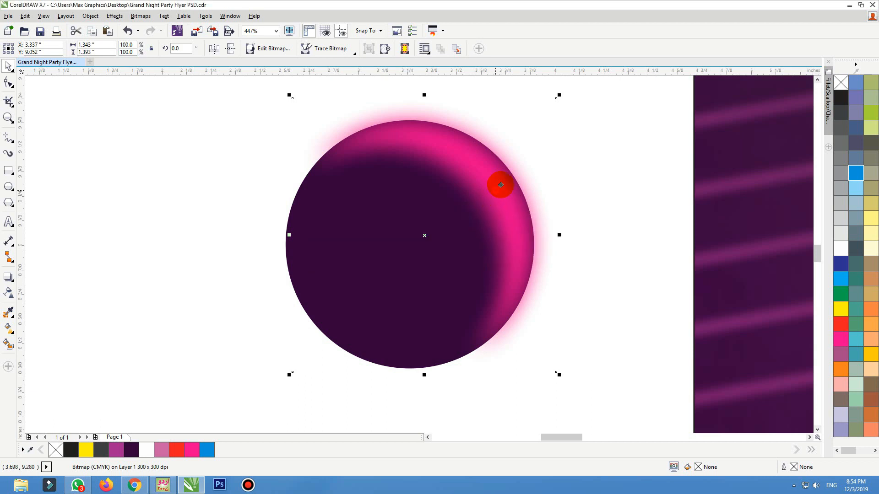
Try to PowerClip the blurred crescent into the dark purple circle, and send the crescent behind the circle.
right_click(505, 131)
click(547, 134)
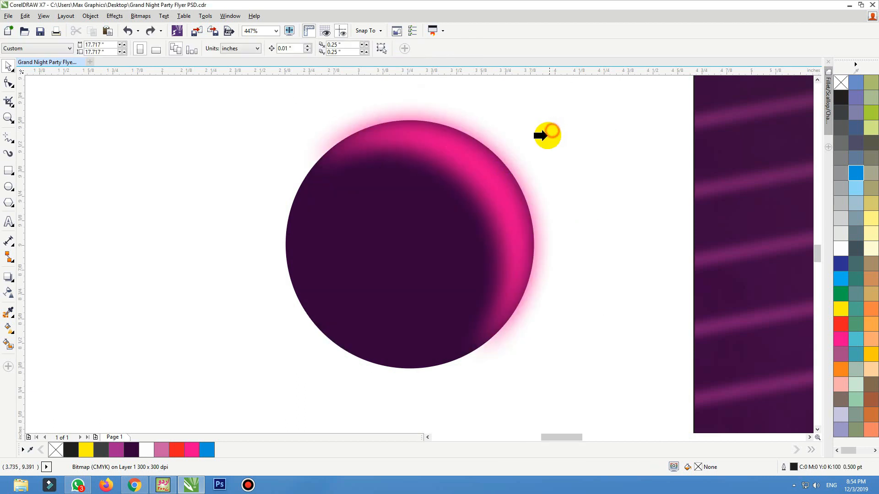
click(348, 347)
click(475, 257)
click(508, 253)
key(shift+Page_Down)
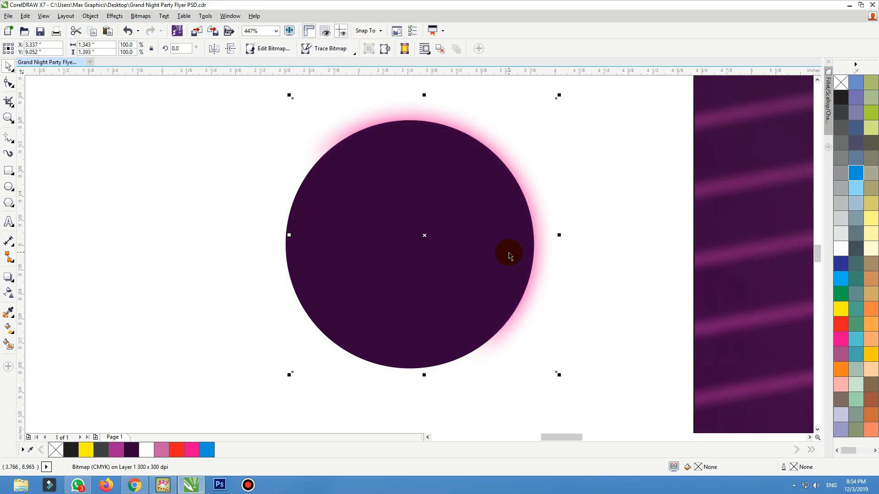
Place the blurred crescent inside the dark purple circle with PowerClip.
right_click(539, 173)
click(608, 141)
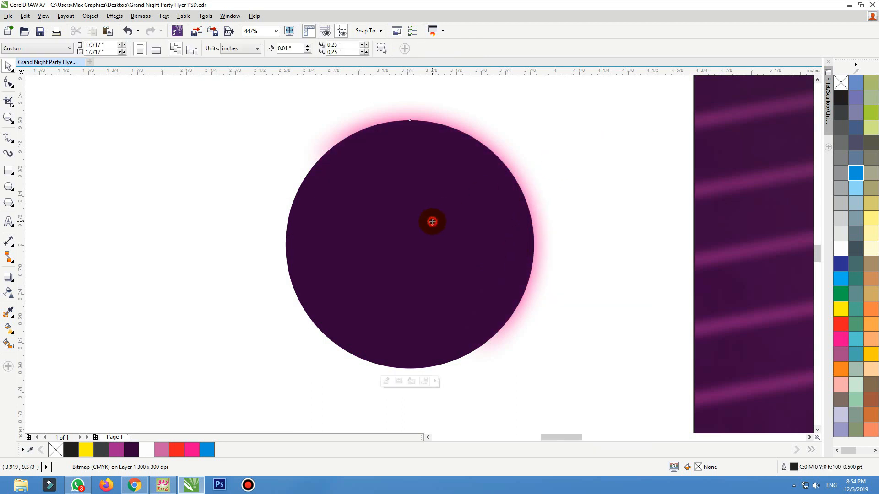
click(423, 260)
key(ctrl+z)
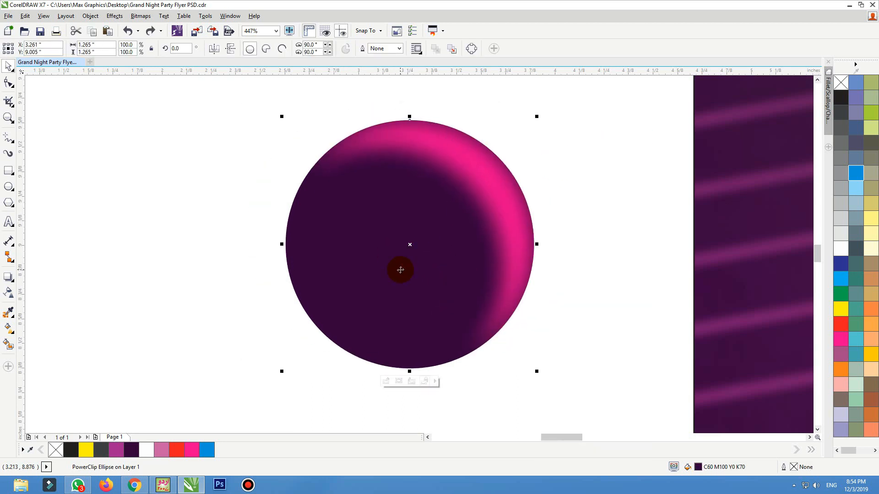
Duplicate the blurred crescent within the PowerClip, mirror the copy horizontally and vertically, and place it along the circle's lower-left edge.
ctrl+click(497, 229)
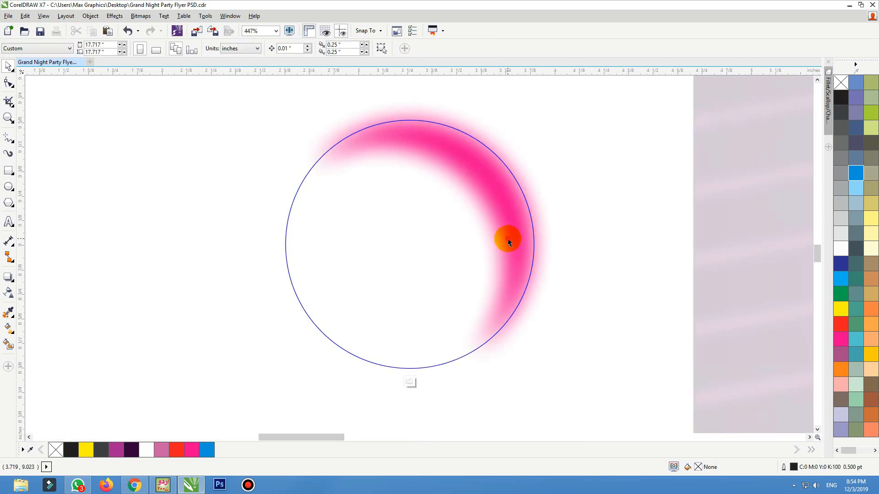
drag(507, 238, 214, 265)
click(214, 48)
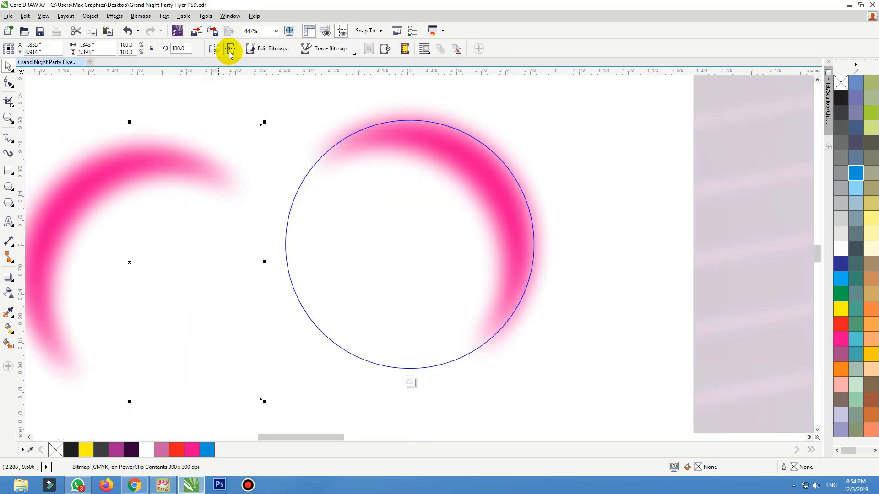
click(230, 48)
drag(154, 290, 359, 356)
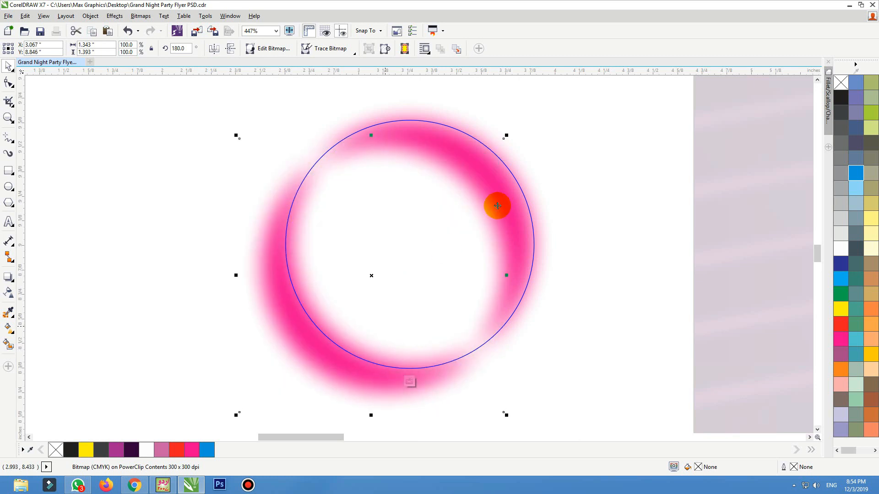
ctrl+click(212, 245)
click(390, 282)
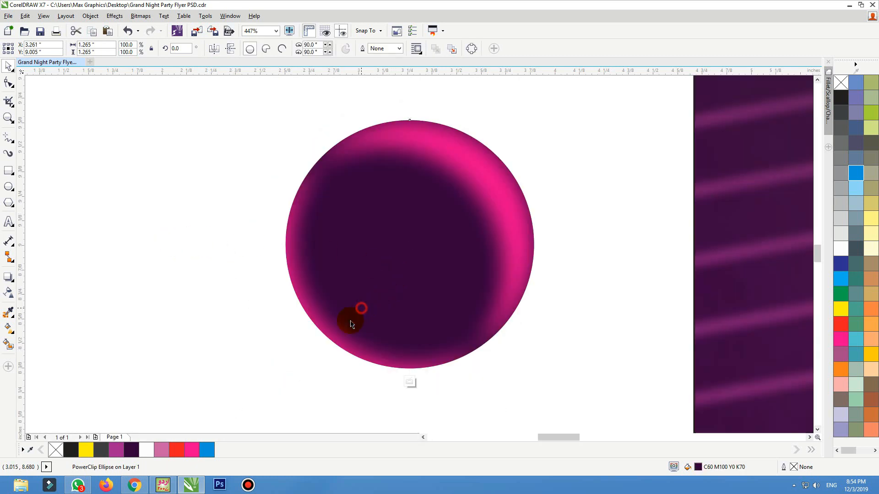
Nudge the lower-left glow slightly up and to the right within the circle's PowerClip.
ctrl+click(343, 329)
drag(341, 332, 345, 328)
ctrl+click(179, 294)
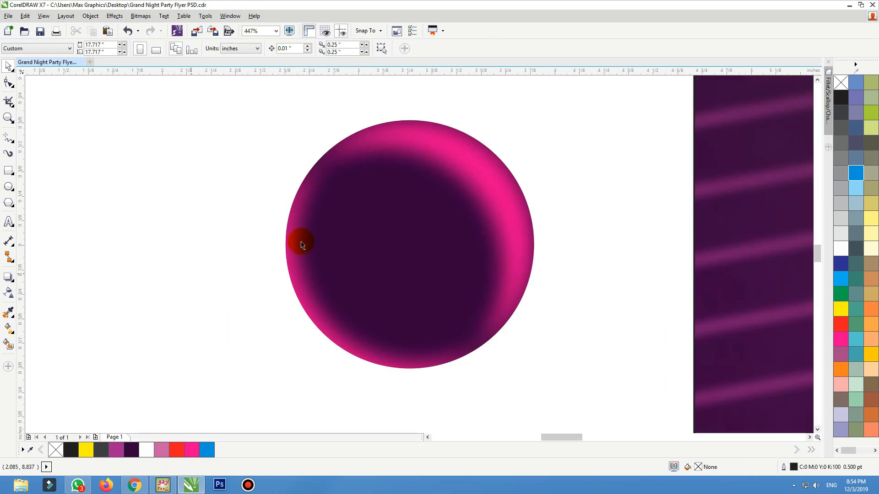
click(375, 232)
scroll(377, 305, down, 2)
click(494, 186)
key(F2)
drag(497, 180, 191, 449)
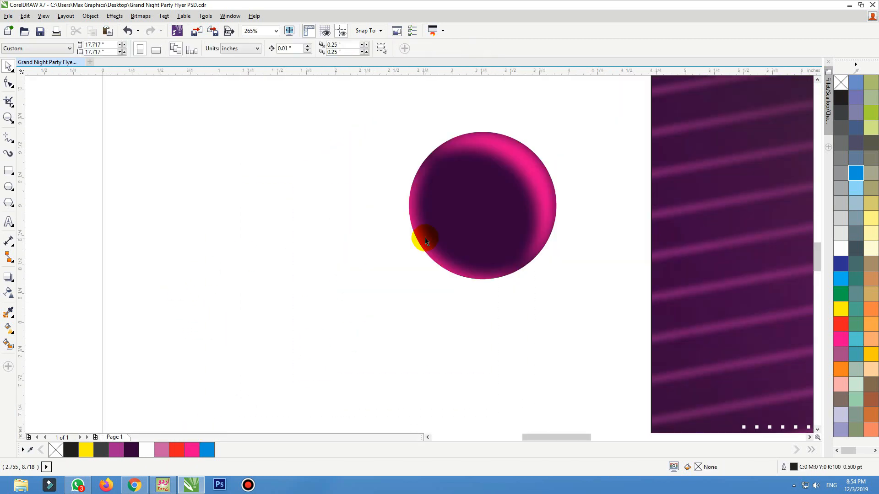
ctrl+click(431, 232)
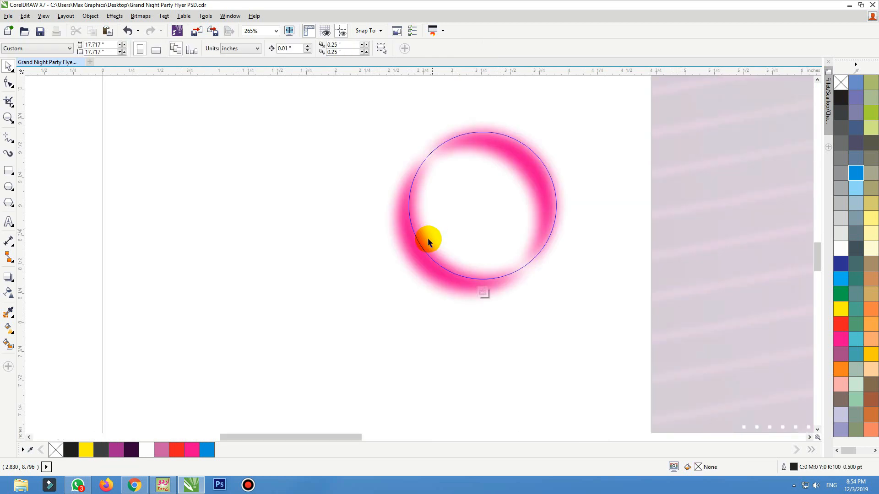
click(428, 248)
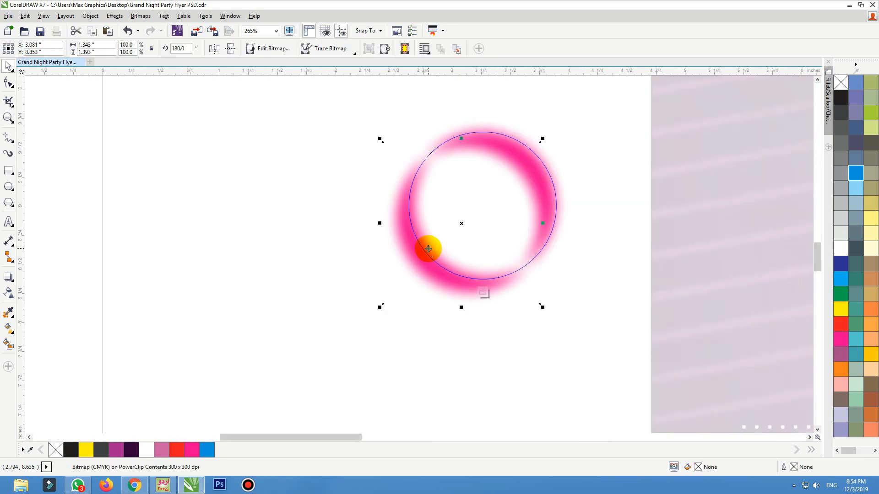
ctrl+click(293, 248)
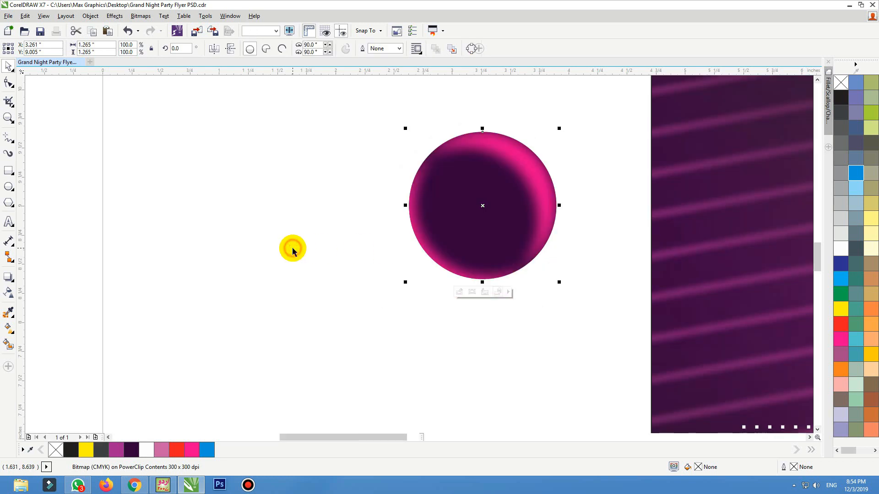
Finish editing the ball's PowerClip, move the loose blurred crescent off the ball and delete it.
key(alt+c)
key(w)
key(x)
drag(442, 226, 385, 233)
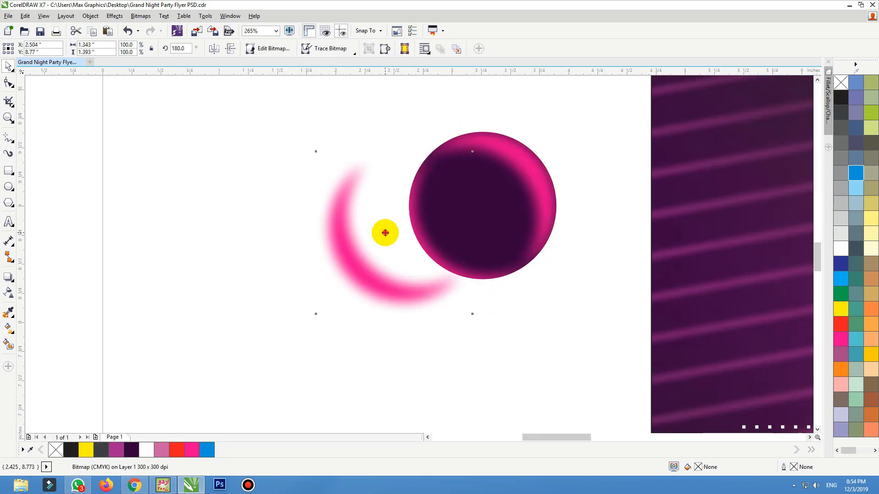
key(Delete)
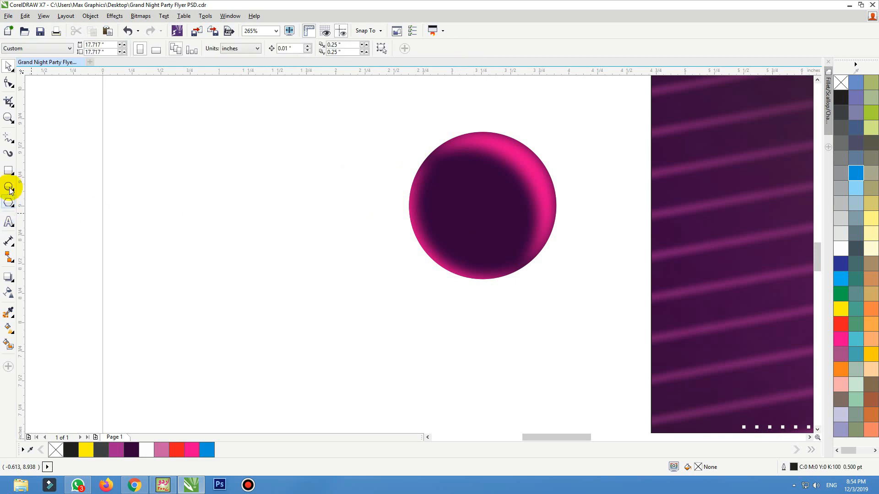
Draw a circle about 1.64 inches wide, trim it with an offset light-blue copy to form a thin crescent, and delete the copy.
click(8, 186)
drag(270, 162, 463, 348)
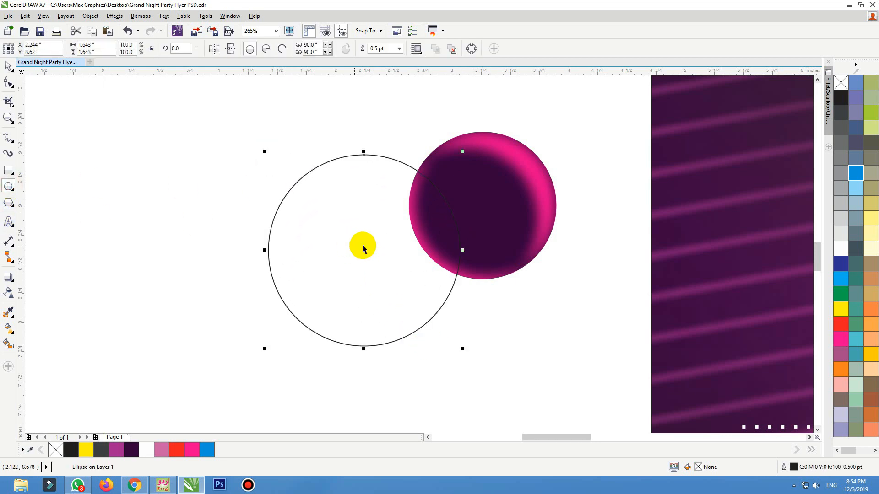
drag(364, 250, 334, 259)
click(855, 188)
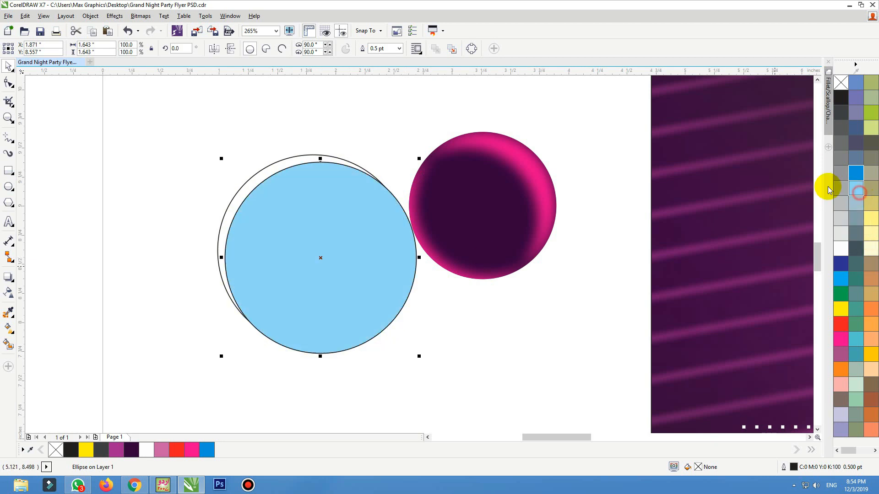
shift+click(292, 156)
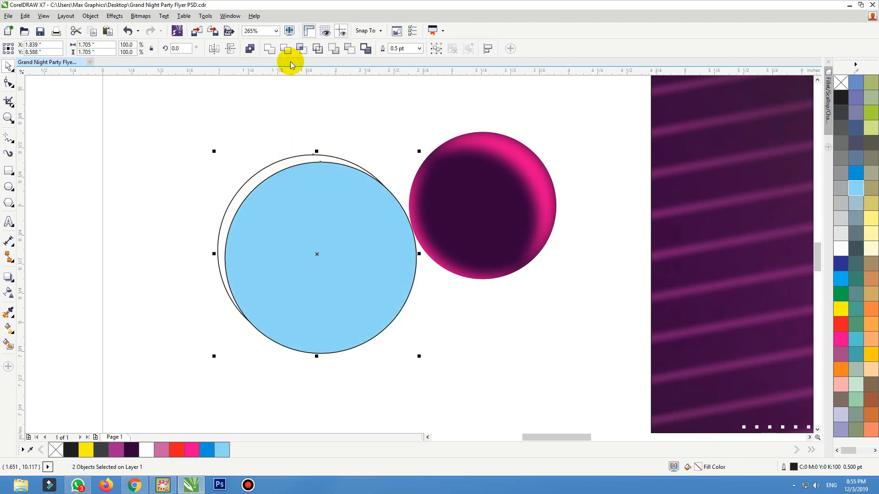
click(290, 55)
drag(305, 171, 320, 227)
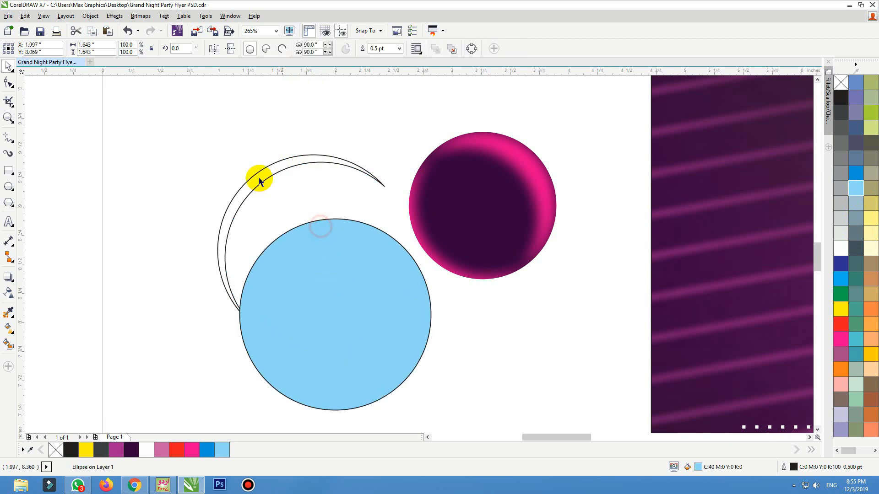
key(Delete)
Fill the thin crescent with magenta and remove its outline.
click(259, 186)
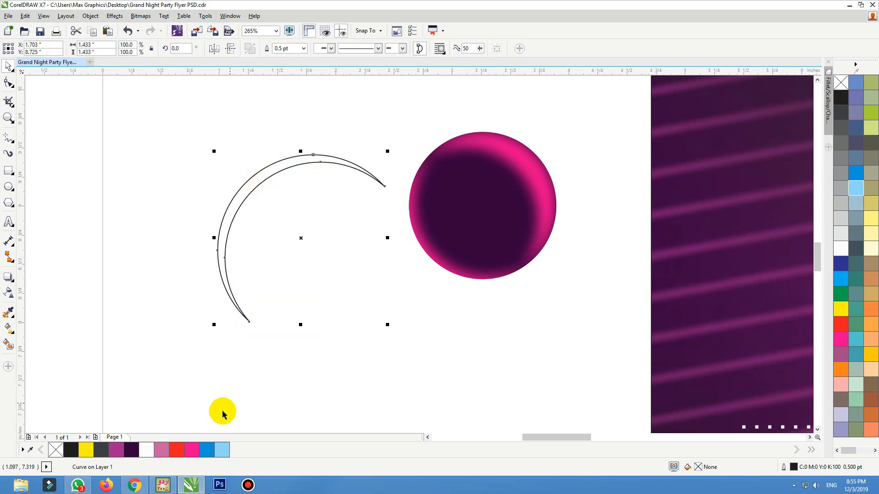
click(192, 450)
right_click(844, 82)
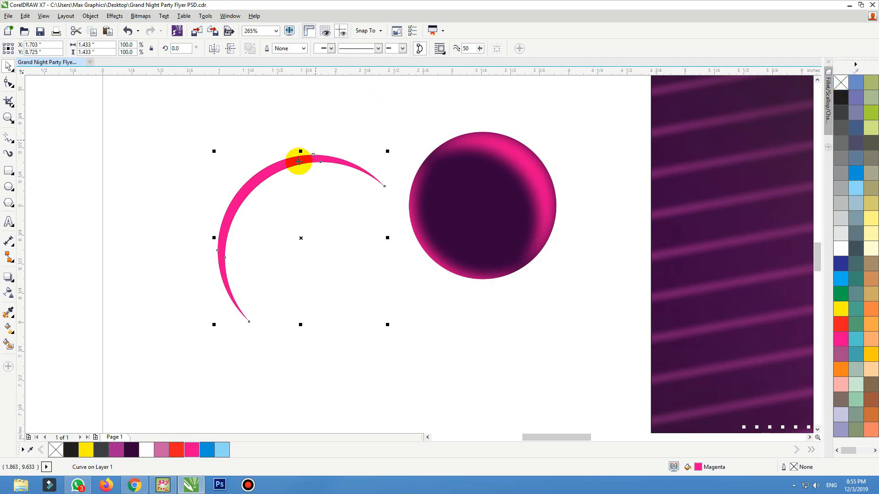
Scale the magenta crescent to about 1.11 inches wide and centre-align it with the purple ball.
drag(298, 157, 457, 123)
drag(560, 112, 540, 113)
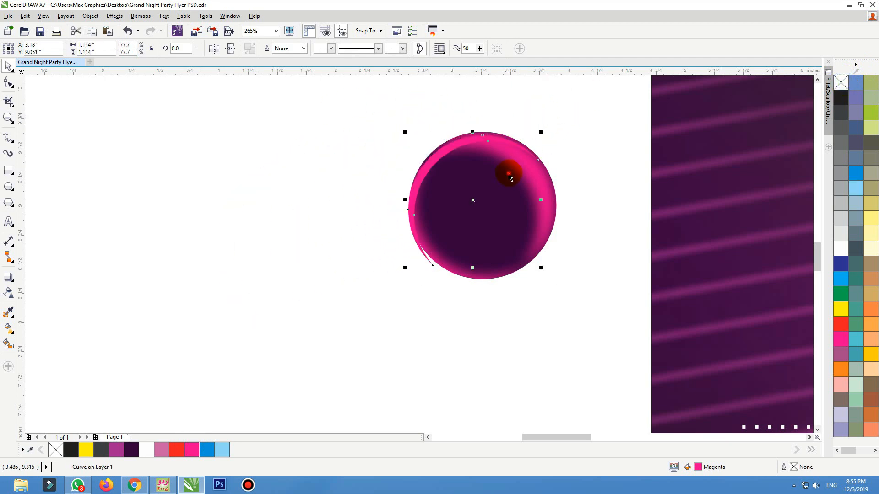
shift+click(509, 174)
key(e)
key(c)
click(570, 142)
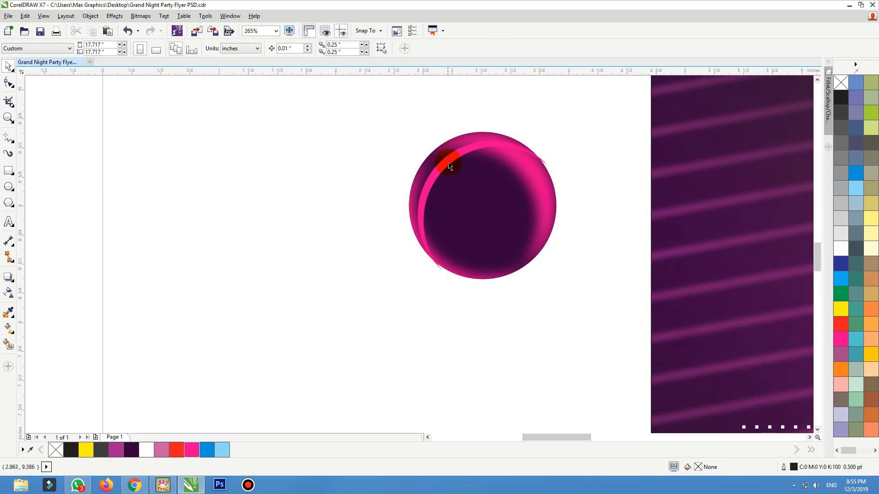
Move the magenta crescent just outside the ball's upper-left edge and enlarge it to about 1.17 inches wide.
drag(449, 164, 426, 142)
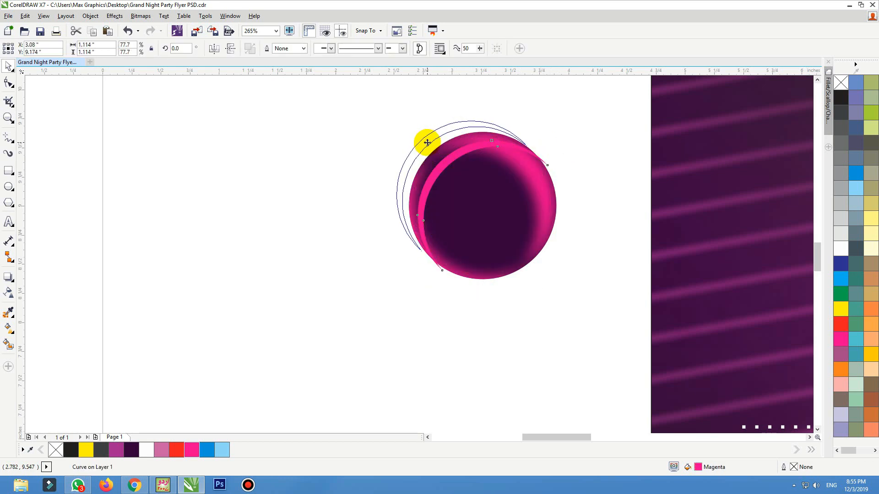
drag(427, 142, 428, 146)
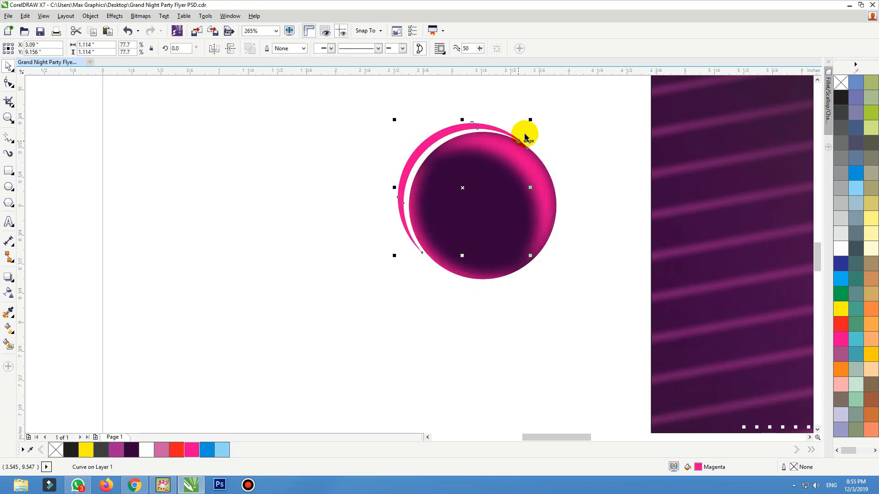
drag(531, 120, 536, 117)
drag(439, 133, 441, 135)
Convert the outer magenta crescent to a bitmap and soften it with a Gaussian Blur of less than 16 pixels.
click(141, 16)
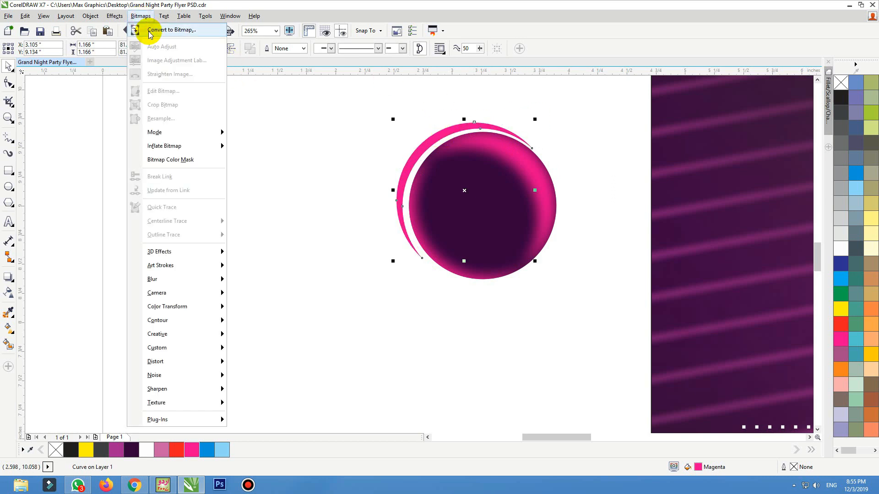
click(156, 29)
click(405, 288)
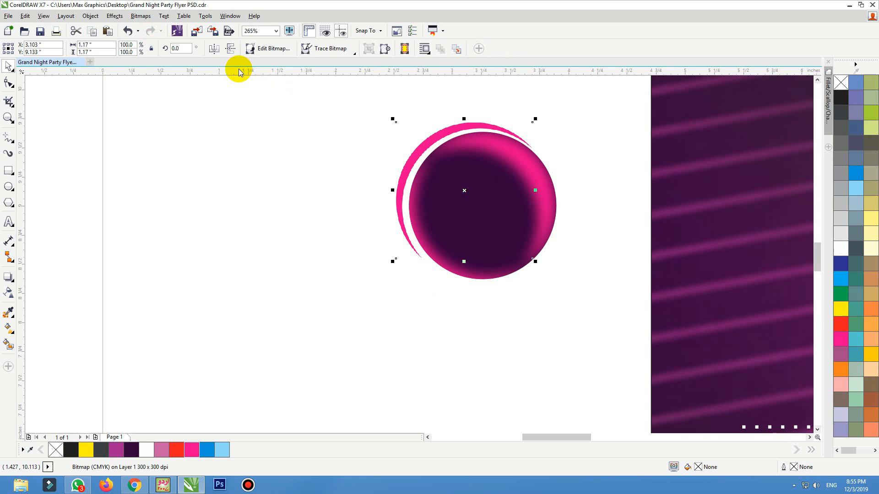
click(141, 15)
mouse_move(190, 277)
click(247, 291)
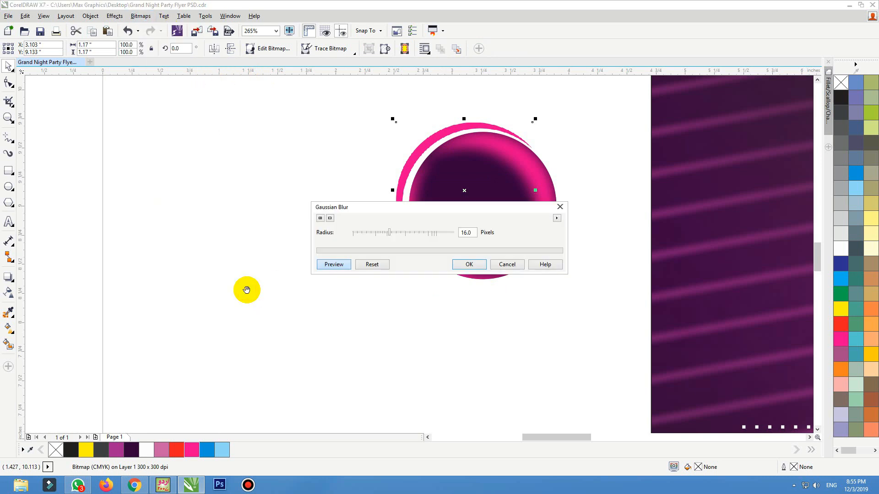
click(380, 232)
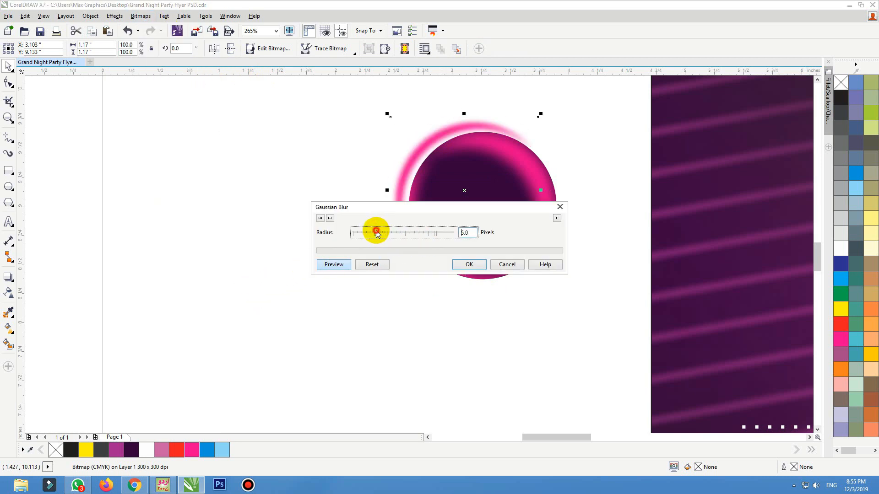
click(467, 264)
Duplicate the blurred outer crescent, mirror the copy horizontally and vertically, and place it outside the ball's lower-right edge.
drag(413, 159, 245, 171)
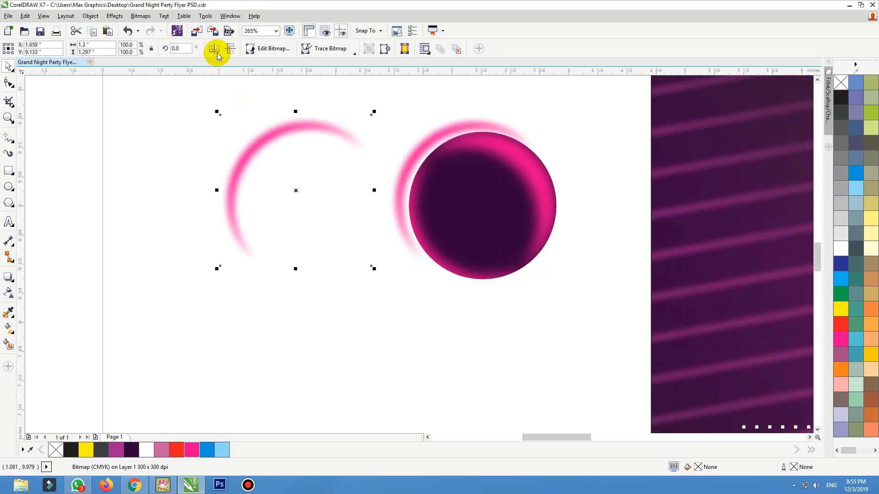
click(213, 48)
click(230, 49)
drag(323, 171, 552, 258)
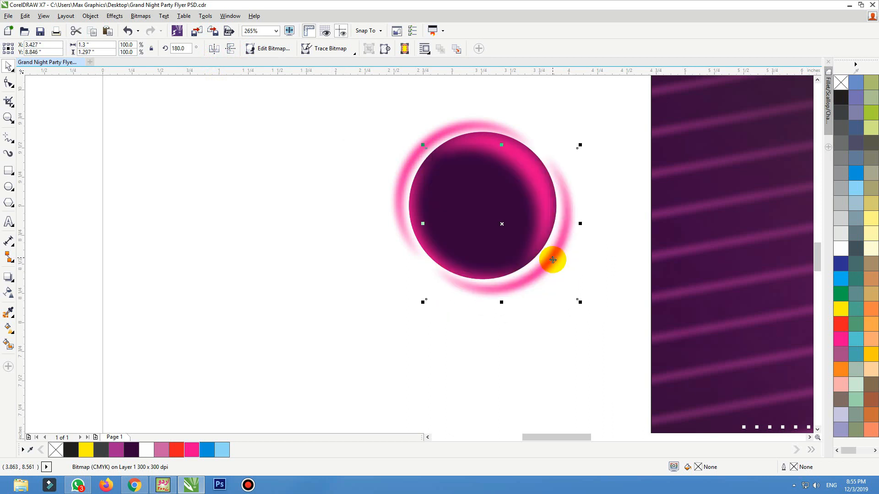
Group the purple ball with both blurred outer crescents.
click(513, 303)
scroll(311, 310, down, 2)
drag(272, 326, 471, 177)
key(ctrl+g)
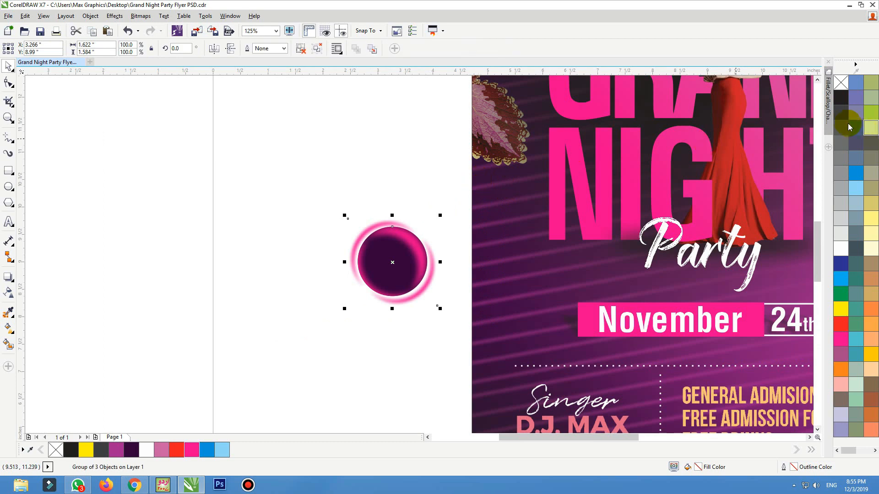
Try to add a drop shadow to the grouped ball decoration.
key(shift+F2)
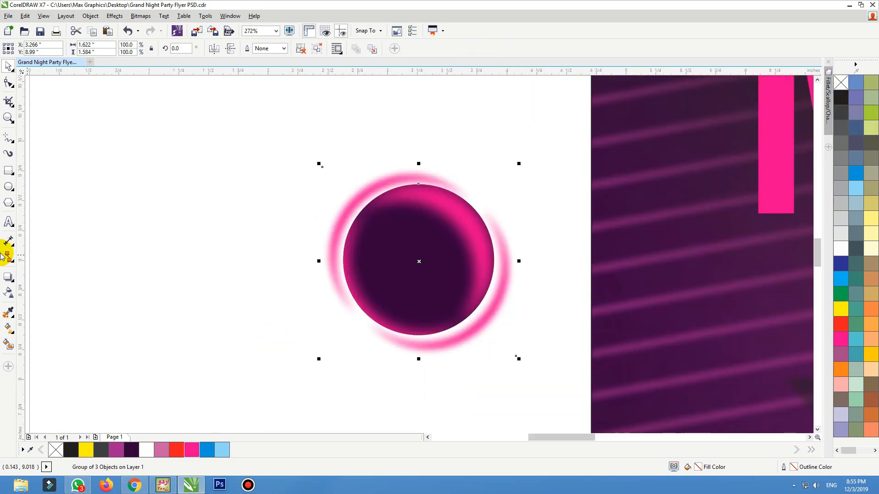
click(8, 277)
drag(426, 349, 406, 201)
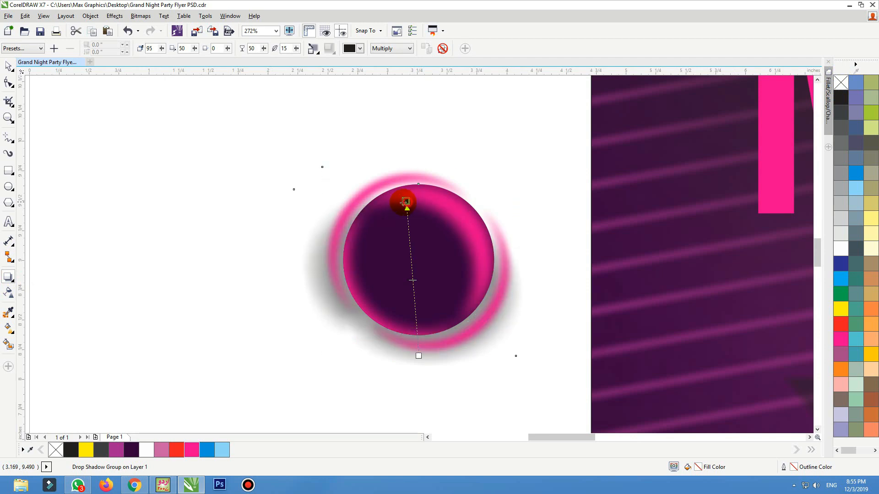
key(ctrl+z)
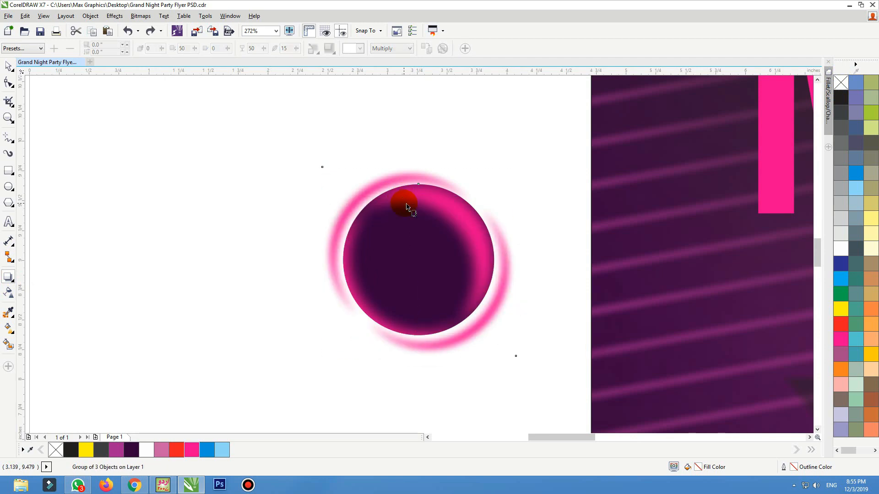
Ungroup the ball and its blurred outer crescents.
key(space)
click(407, 213)
click(297, 49)
click(264, 163)
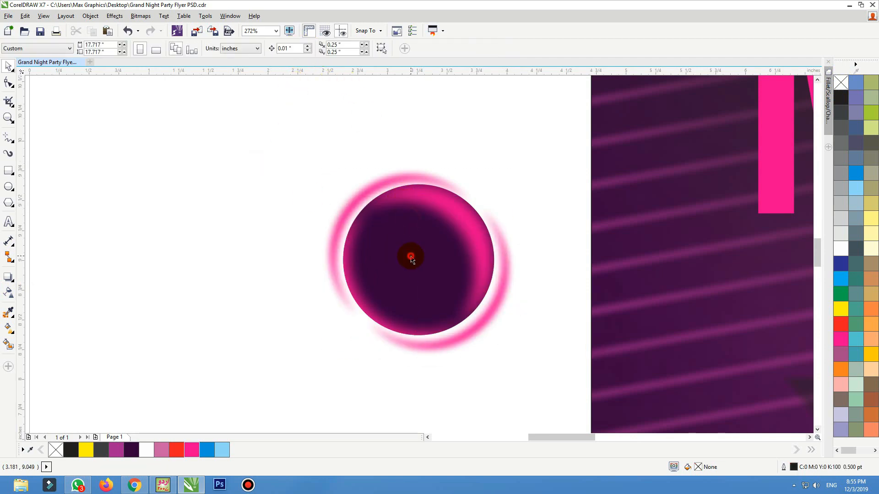
Try to cast a drop shadow from the ungrouped ball area, where the lower-right crescent bitmap overlaps the ball.
click(410, 256)
key(space)
drag(381, 326, 402, 229)
key(ctrl+z)
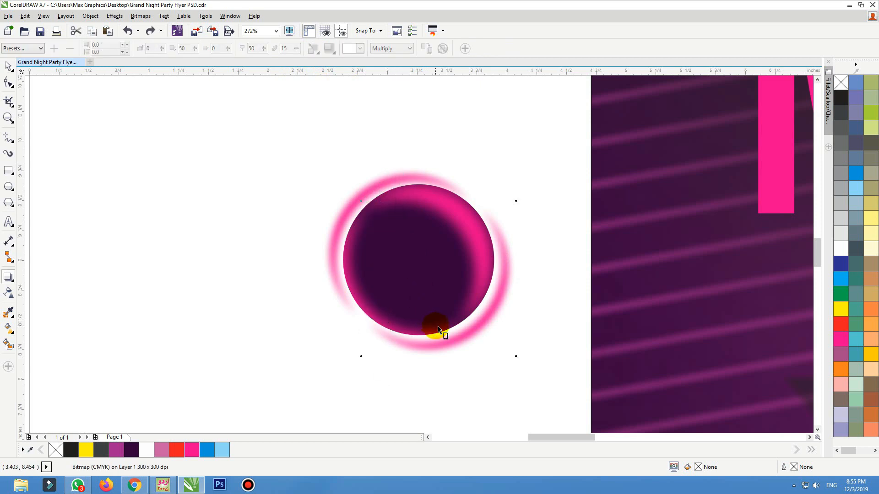
drag(438, 327, 411, 276)
key(ctrl+z)
Group the two blurred outer crescents, keeping them in place around the ball.
key(space)
drag(467, 338, 466, 338)
shift+click(350, 197)
key(ctrl+g)
drag(411, 237, 392, 237)
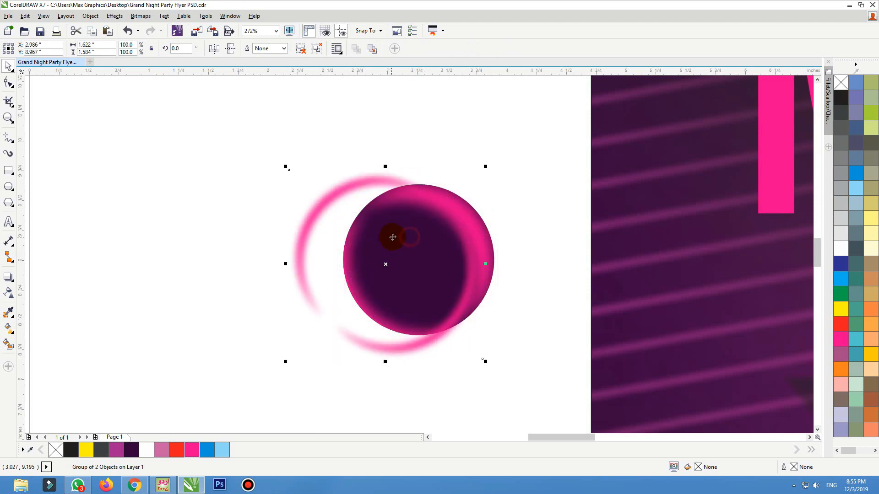
key(ctrl+z)
Add a drop shadow to the purple ball, cast toward the upper left with an opacity of 76.
click(401, 235)
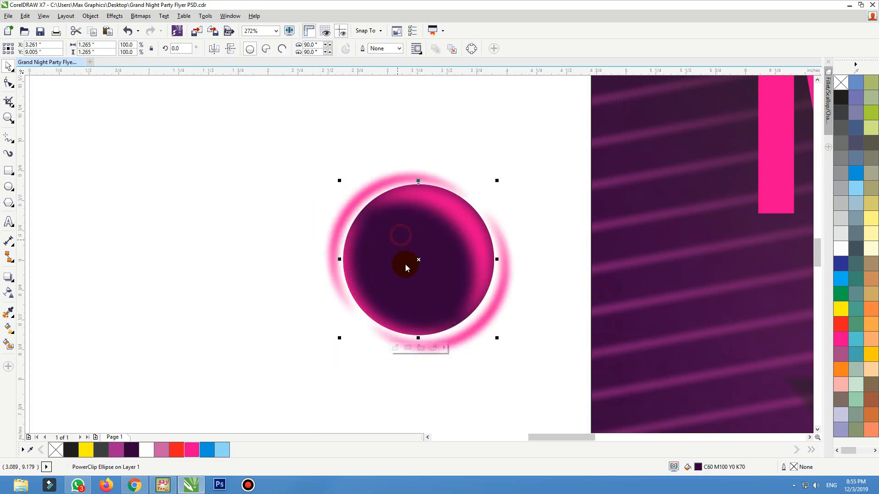
key(space)
drag(410, 332, 375, 228)
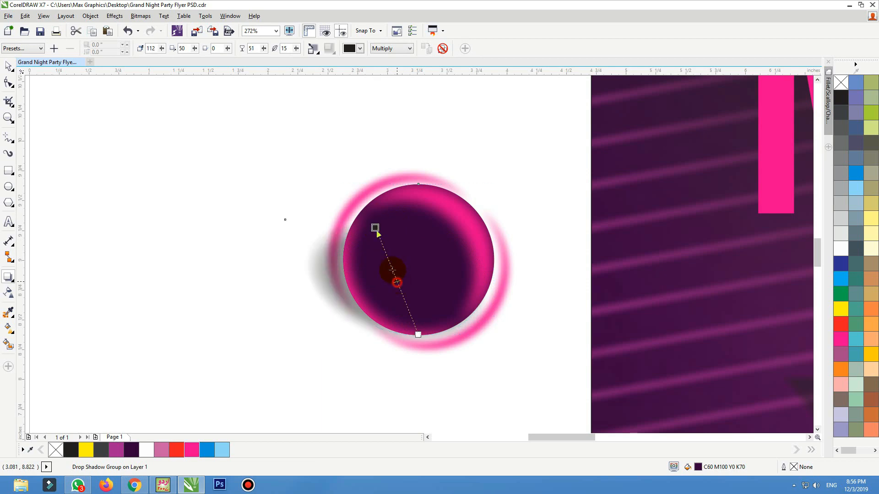
drag(396, 282, 386, 254)
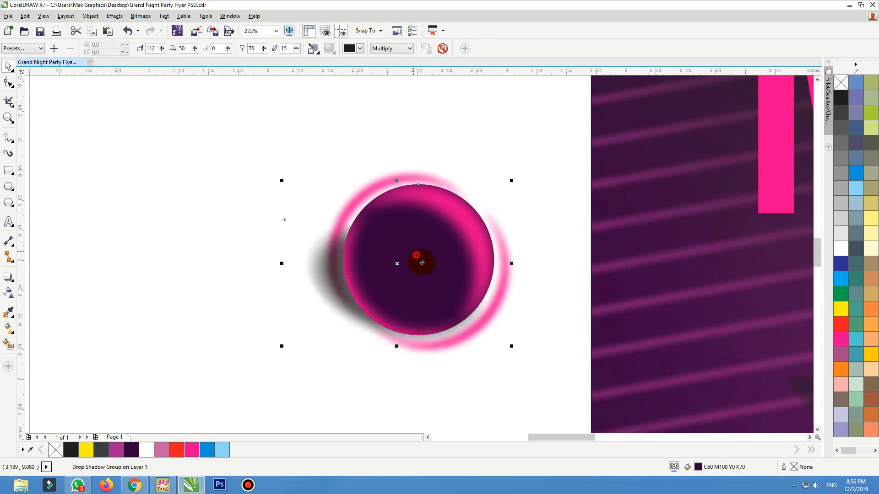
Group the shadowed ball with its outer crescents, move it onto the flyer beside the N of NIGHT, and bring it to the front.
scroll(420, 260, down, 2)
drag(311, 187, 435, 296)
drag(374, 244, 530, 235)
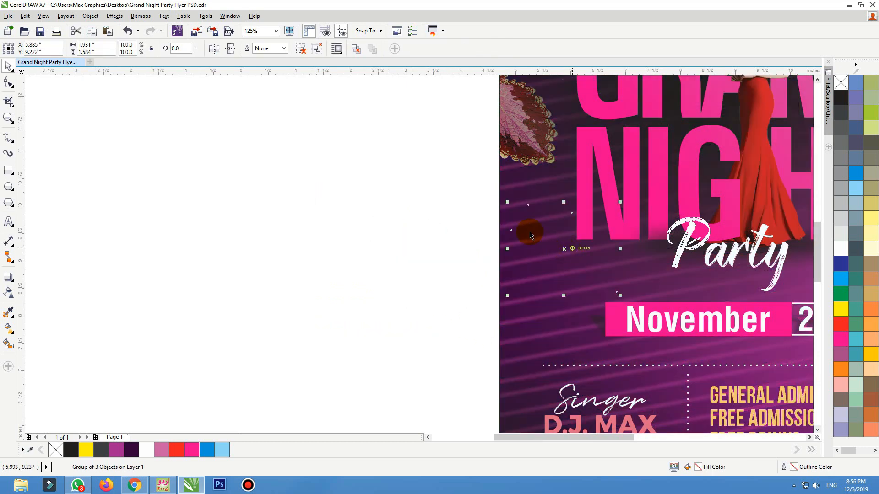
key(F2)
drag(500, 191, 658, 357)
key(shift+Page_Up)
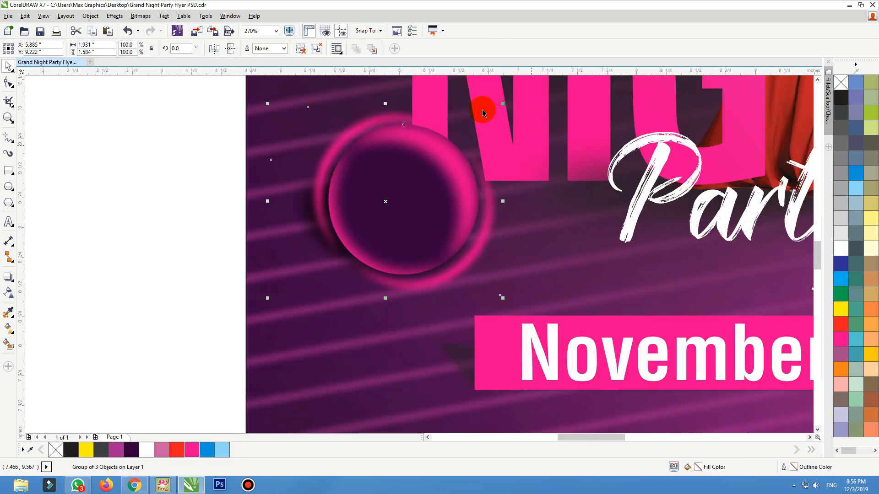
Shrink the ball decoration to about 1.53 inches wide and adjust its position at the lower-left corner of NIGHT.
drag(503, 103, 478, 115)
drag(404, 208, 399, 206)
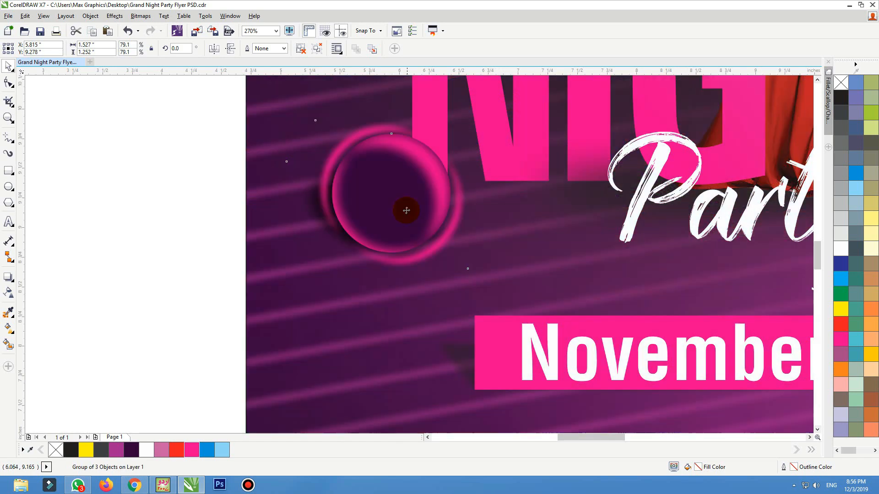
click(192, 262)
scroll(200, 270, down, 3)
Add a two-line text reading START and 08MP beside the flyer, changing its case to uppercase.
key(F2)
drag(142, 201, 450, 342)
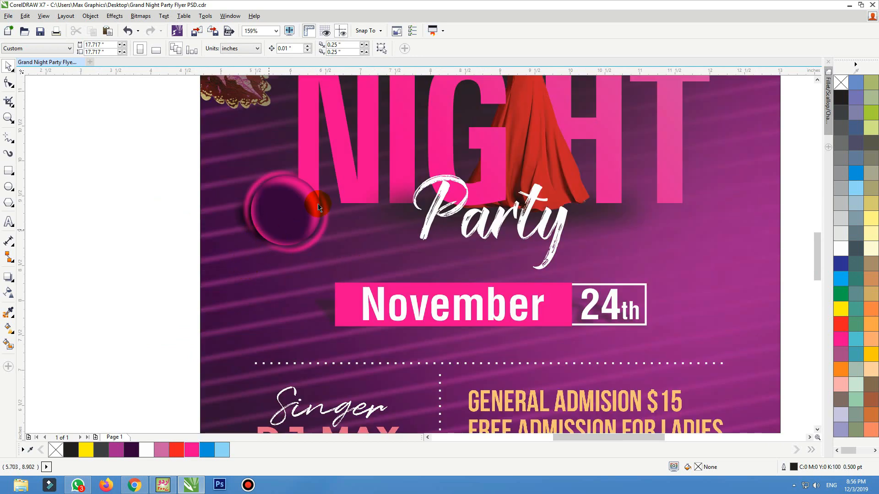
click(8, 222)
click(86, 271)
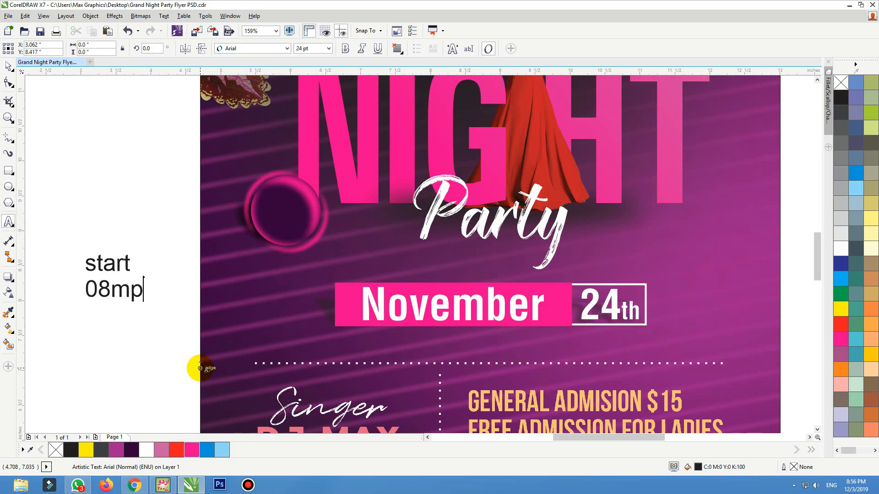
key(ctrl+a)
key(shift+F3)
key(Return)
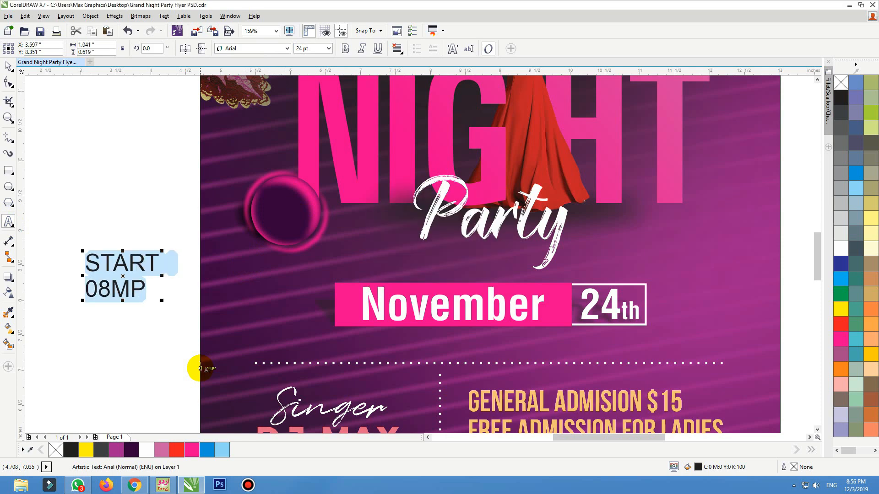
Correct the second line to read 08pm and set the START text's font to Univers Condensed.
drag(111, 291, 167, 293)
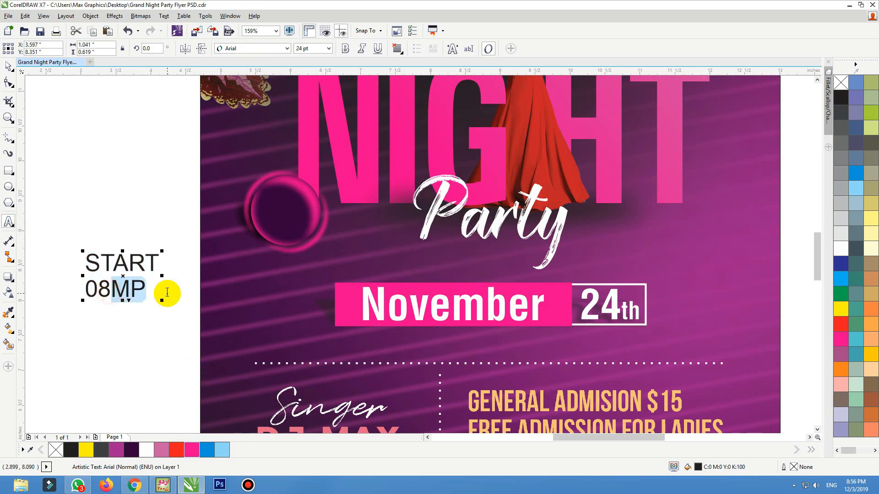
text(pm)
click(8, 66)
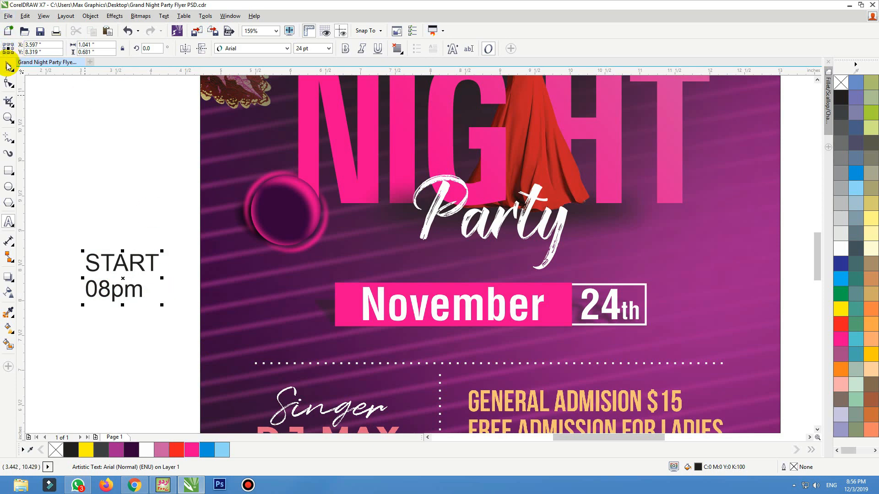
click(243, 51)
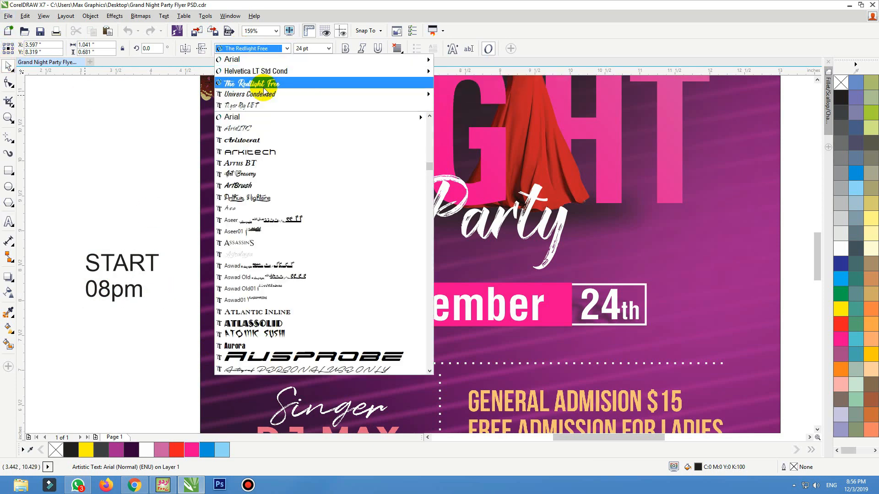
click(428, 92)
Fill the START 08pm text with magenta, place it on the purple ball, and make it bold.
mouse_move(118, 263)
mouse_down()
mouse_move(188, 220)
mouse_move(174, 214)
mouse_up()
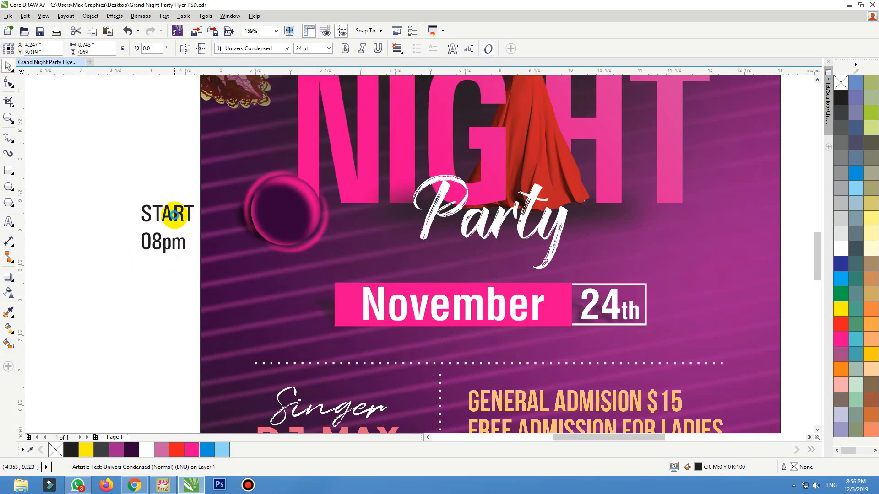
key(F2)
drag(149, 176, 331, 272)
scroll(229, 233, up, 2)
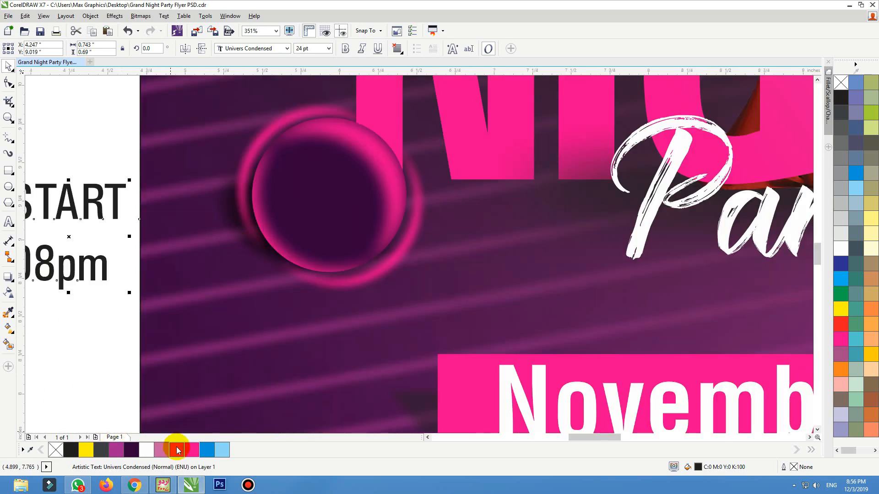
click(191, 450)
drag(93, 278, 349, 245)
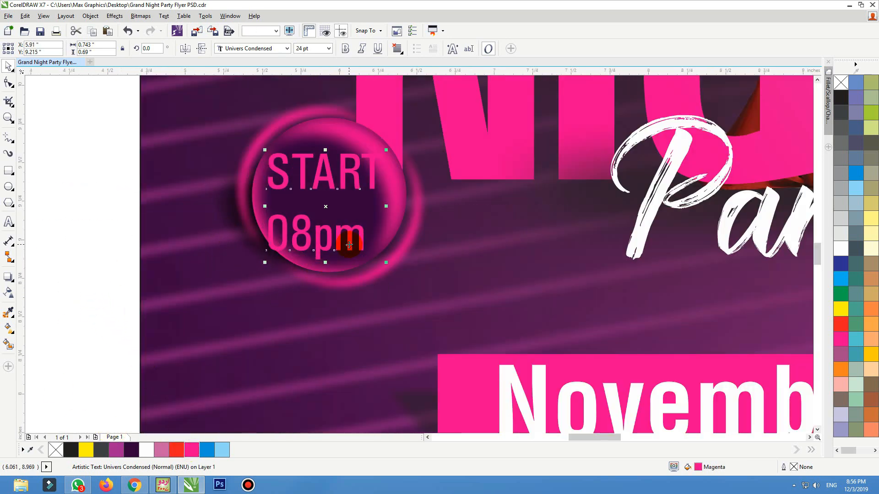
click(345, 48)
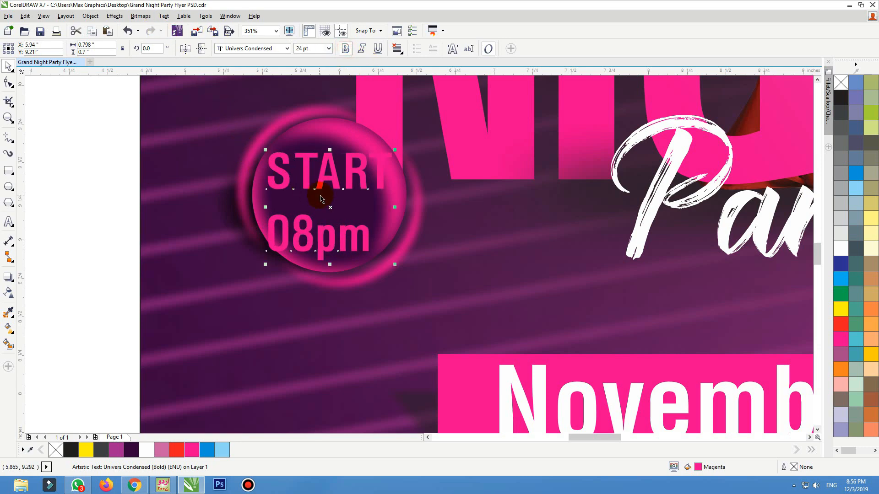
Change the 08pm line to uppercase and move it up, close beneath START inside the ball.
double_click(323, 232)
key(shift+F3)
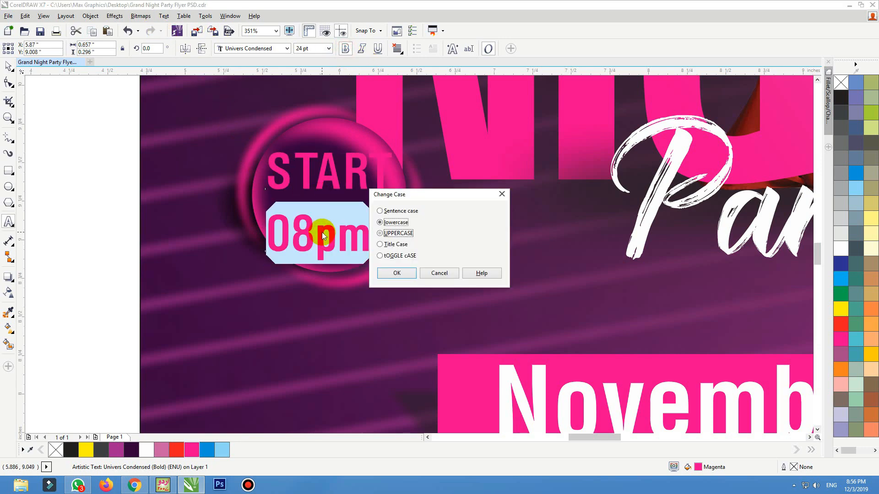
key(Return)
click(8, 66)
click(319, 237)
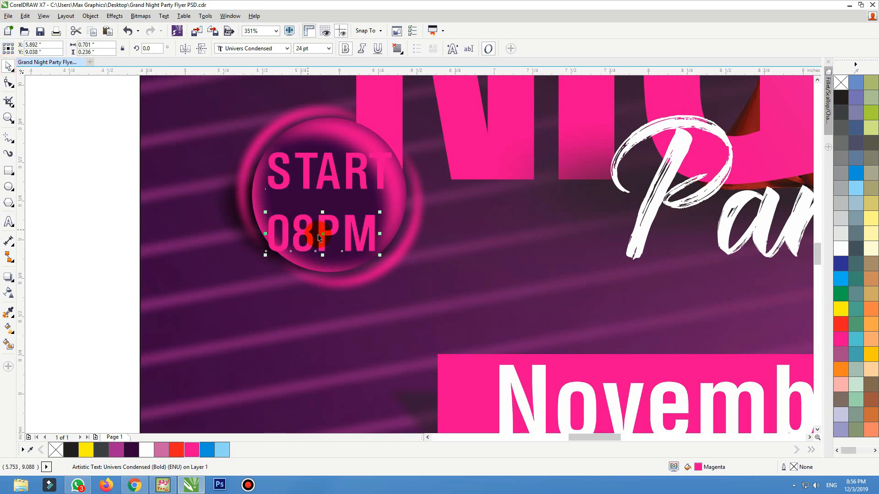
drag(327, 226, 347, 194)
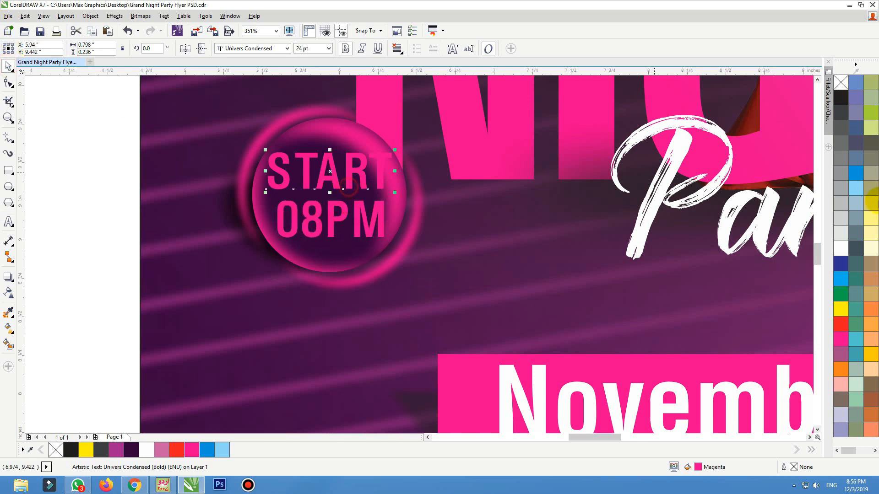
Fill the word START on the ball with white.
click(841, 249)
scroll(483, 217, down, 1)
key(F2)
drag(539, 135, 272, 292)
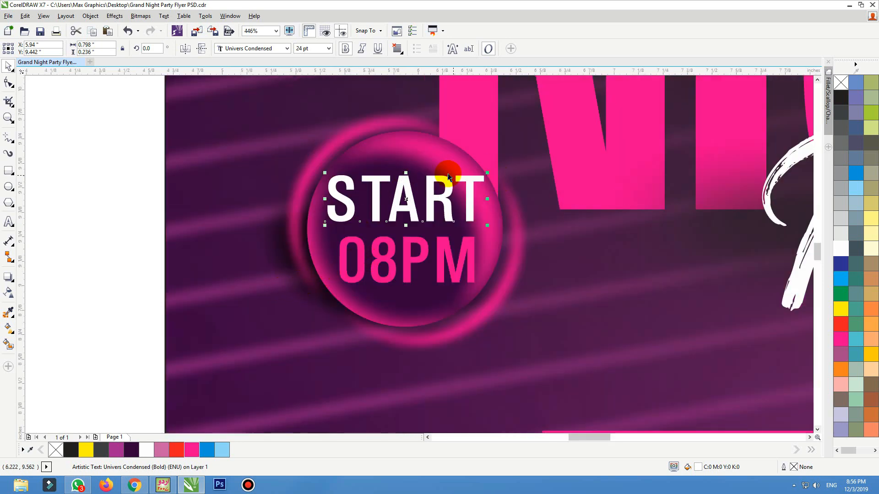
Try to skew the word START horizontally, and undo it.
click(447, 188)
ctrl+click(448, 192)
click(409, 178)
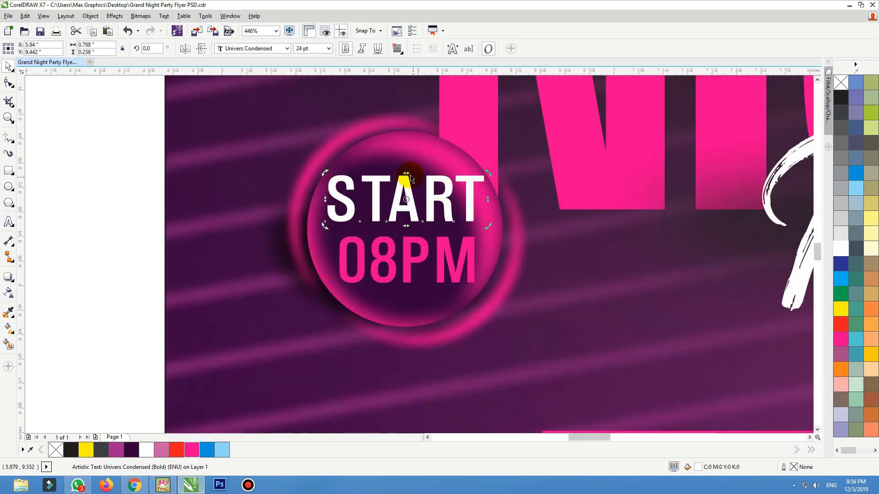
drag(405, 173, 401, 174)
key(ctrl+z)
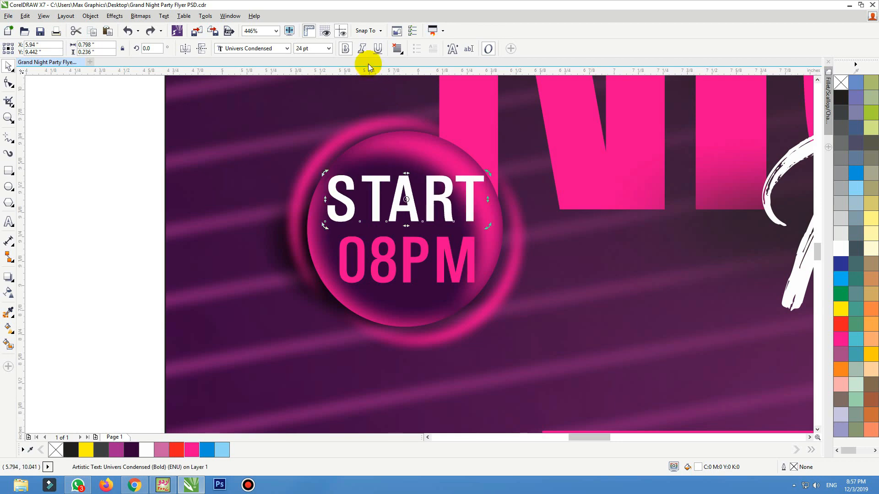
Italicize START and rotate it about 8.1 degrees counterclockwise, skewing it slightly to fit the ball.
click(361, 50)
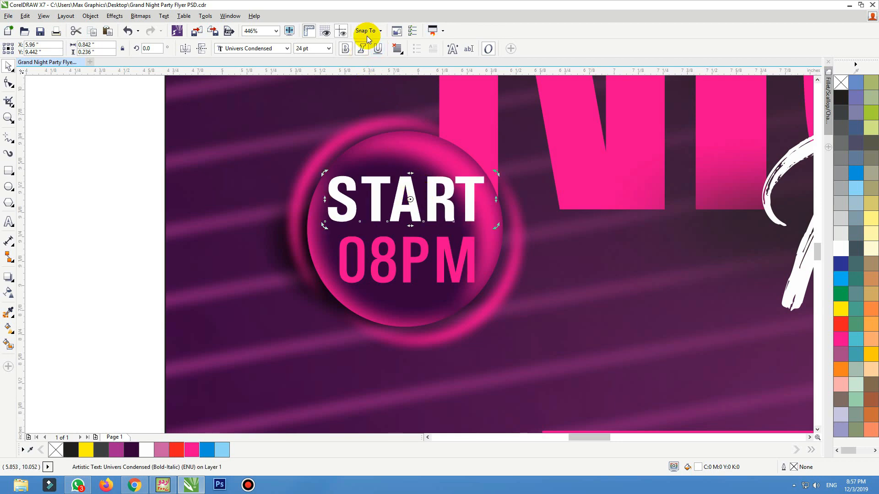
click(410, 200)
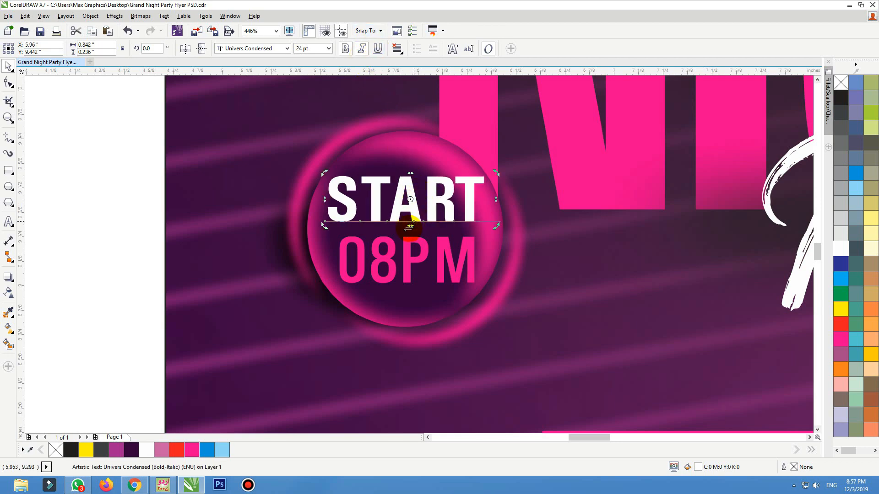
drag(409, 228, 417, 227)
key(ctrl+z)
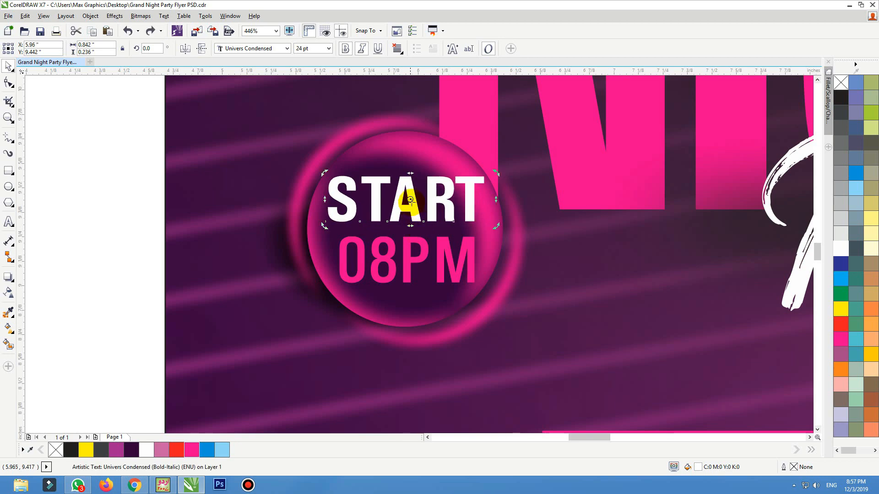
click(414, 209)
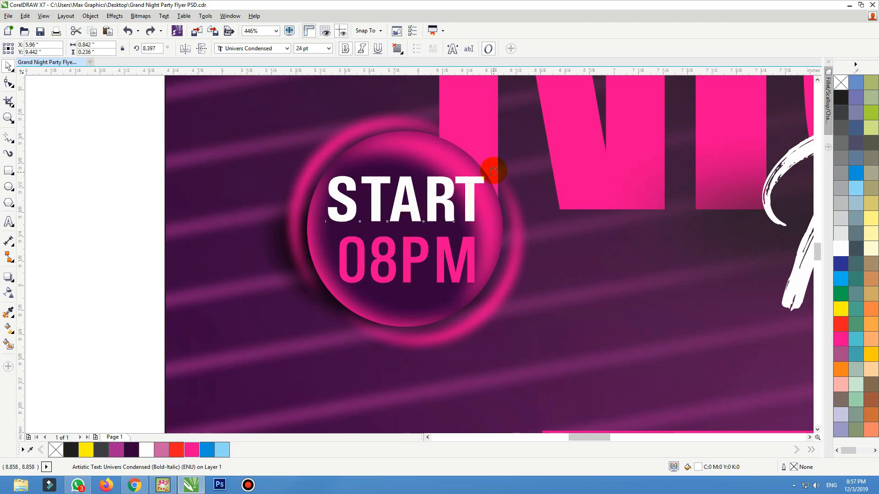
drag(494, 170, 464, 172)
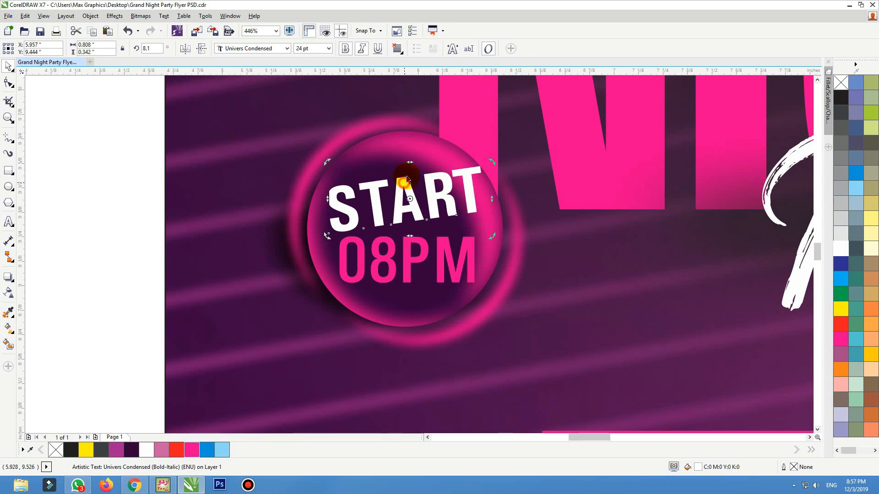
drag(411, 164, 402, 194)
Rotate the 08PM text 8.2 degrees, fit it beneath the tilted START, and skew it slightly.
click(408, 264)
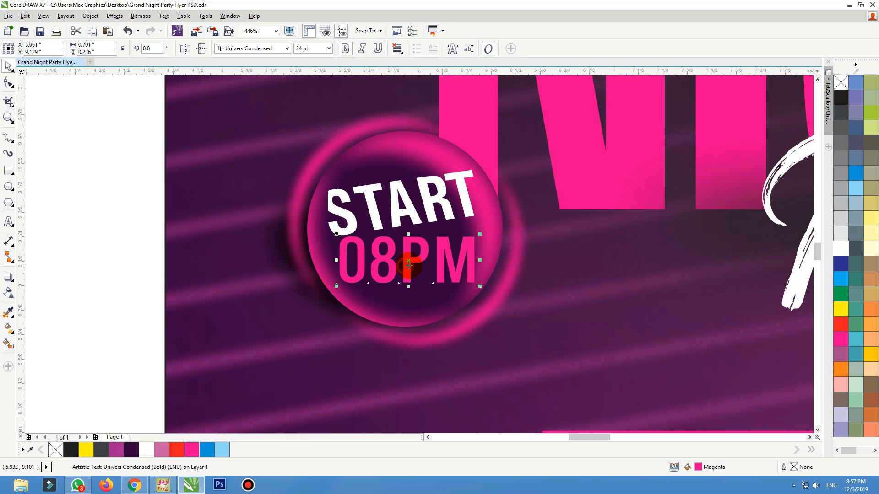
click(408, 215)
click(410, 251)
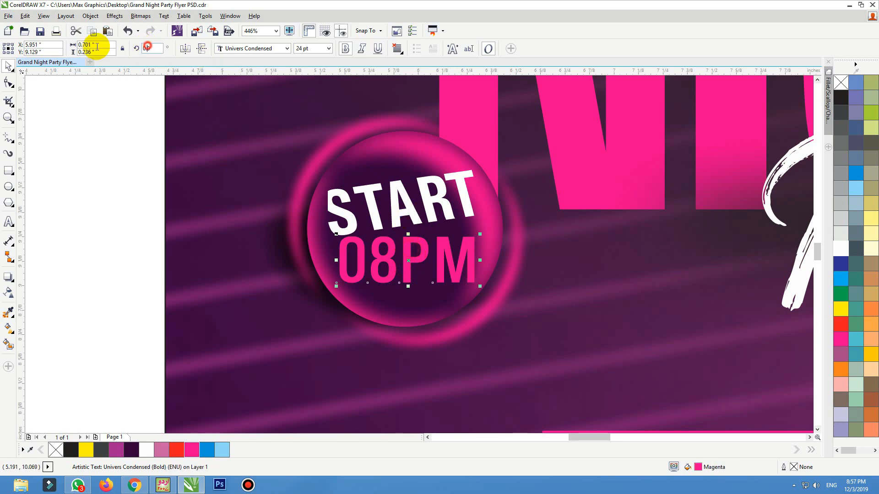
text(8.2)
key(Return)
drag(352, 259, 412, 255)
click(414, 254)
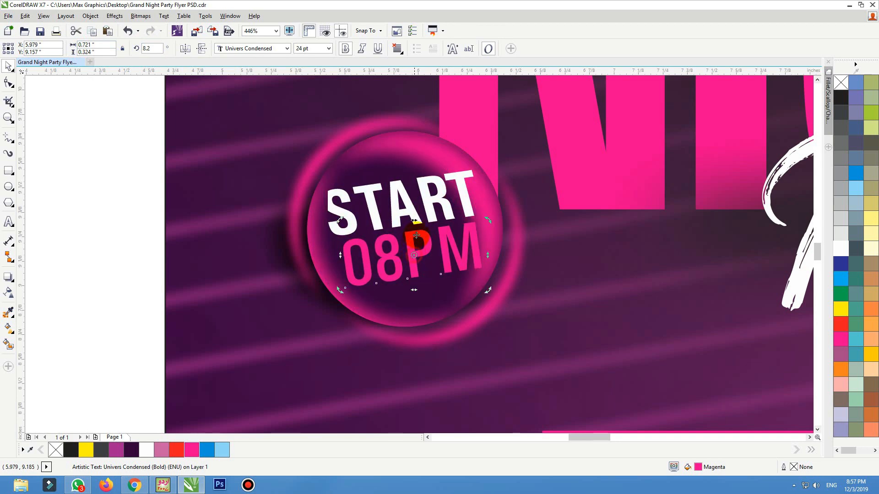
drag(414, 222, 411, 220)
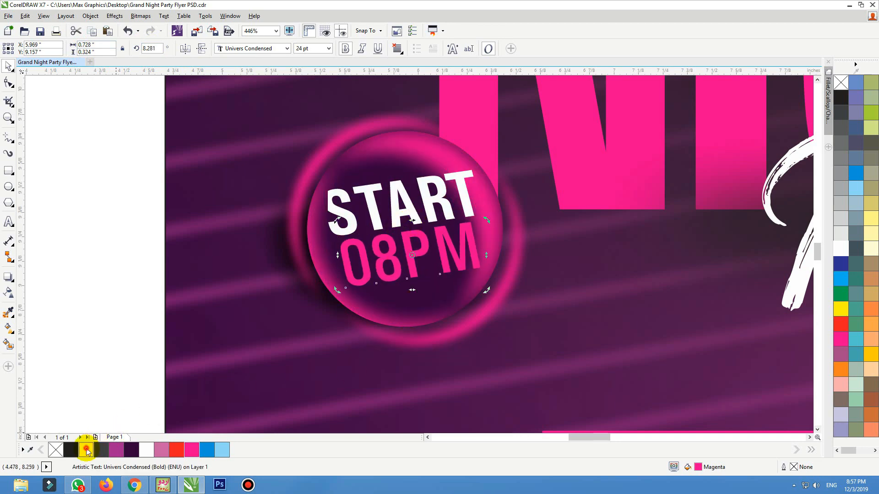
Fill the 08PM text with yellow.
click(86, 449)
key(F3)
key(F2)
drag(143, 188, 565, 421)
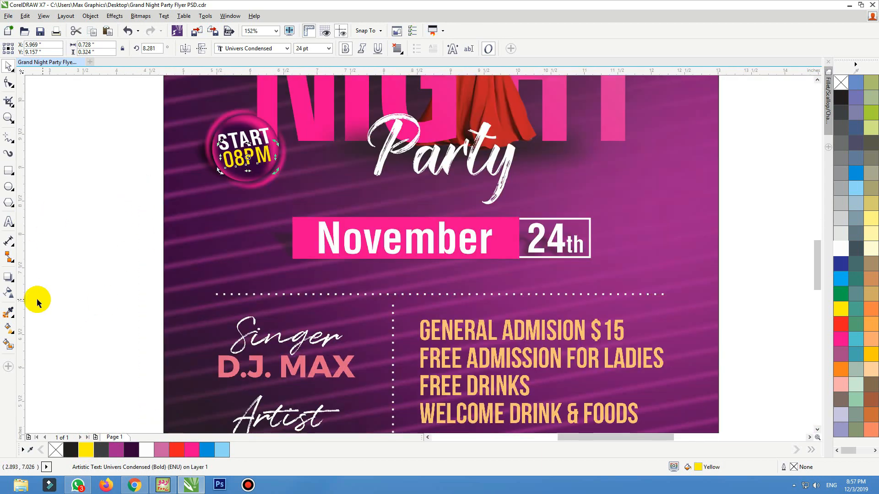
Sample the light orange from the GENERAL ADMISION text and apply it to the 08PM text.
click(8, 312)
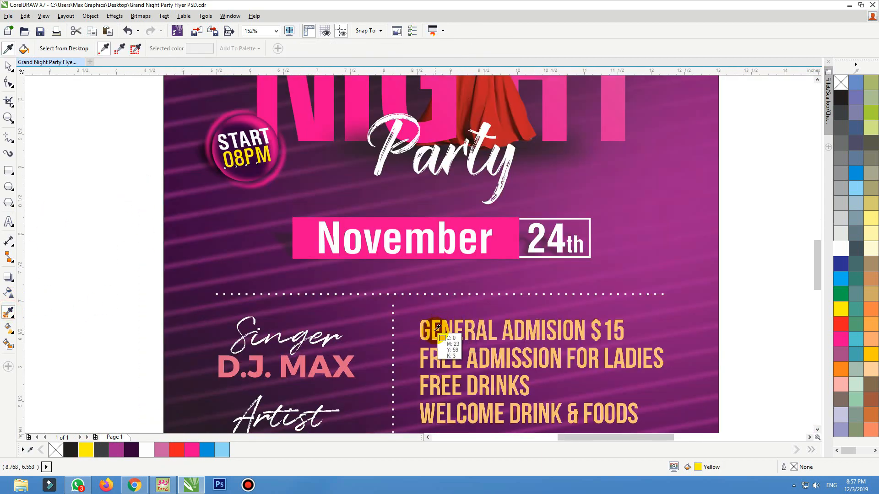
click(437, 328)
scroll(242, 153, up, 6)
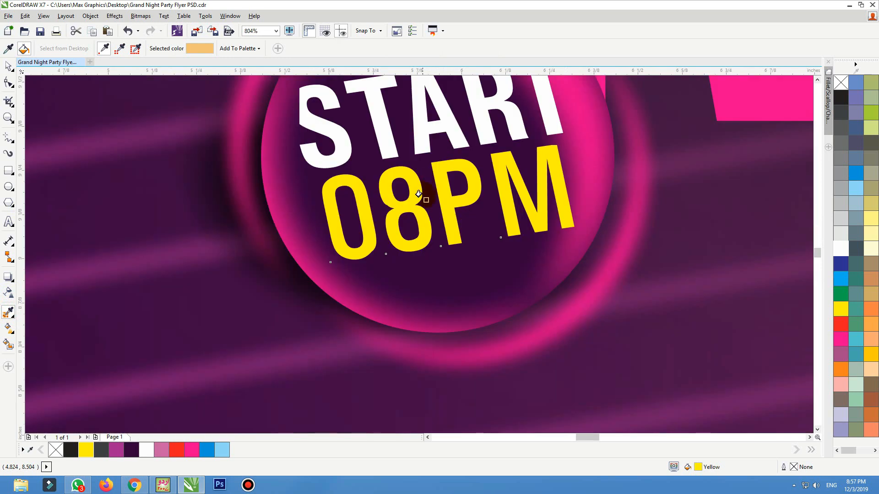
click(418, 194)
key(space)
scroll(426, 193, down, 3)
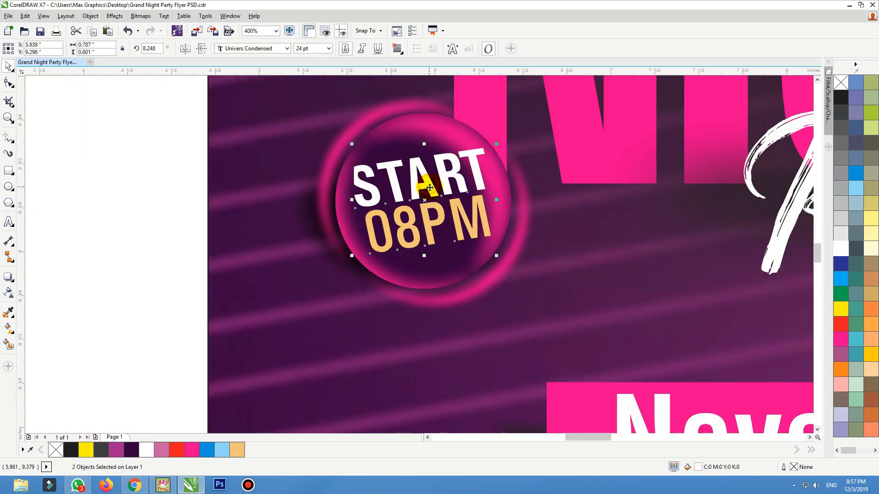
scroll(429, 188, down, 3)
click(435, 188)
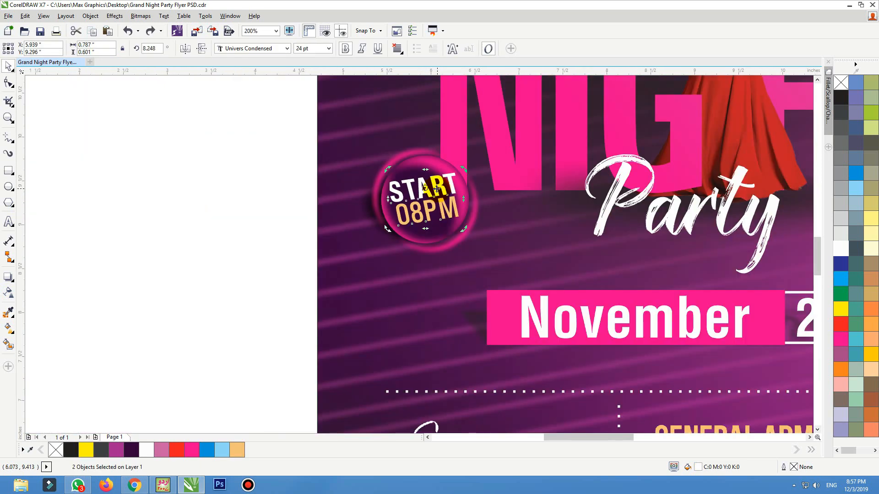
Edit the flyer background's PowerClip contents, moving a blurred dark blob to the left edge, and finish editing.
click(264, 199)
scroll(299, 221, down, 1)
click(331, 232)
key(shift+F2)
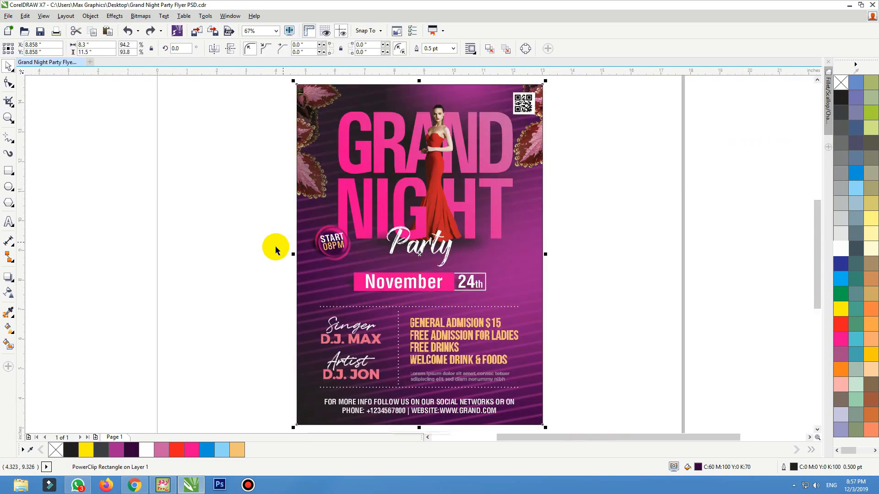
click(275, 248)
double_click(534, 239)
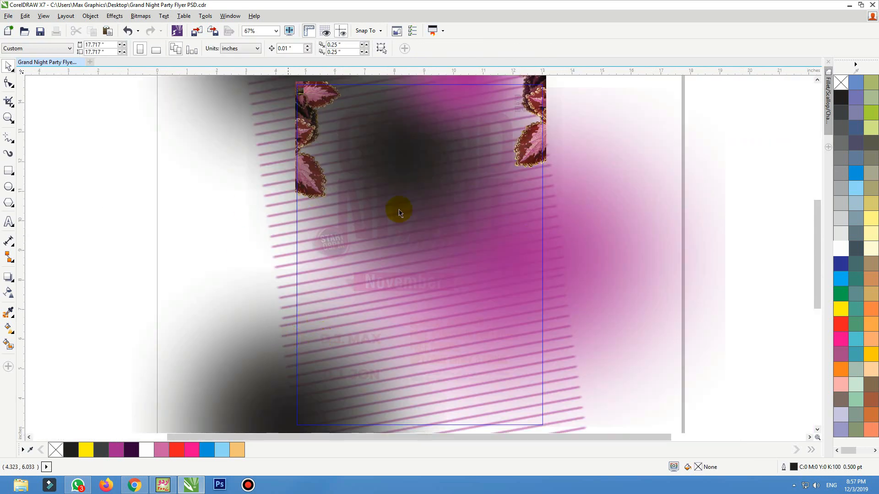
drag(398, 212, 288, 276)
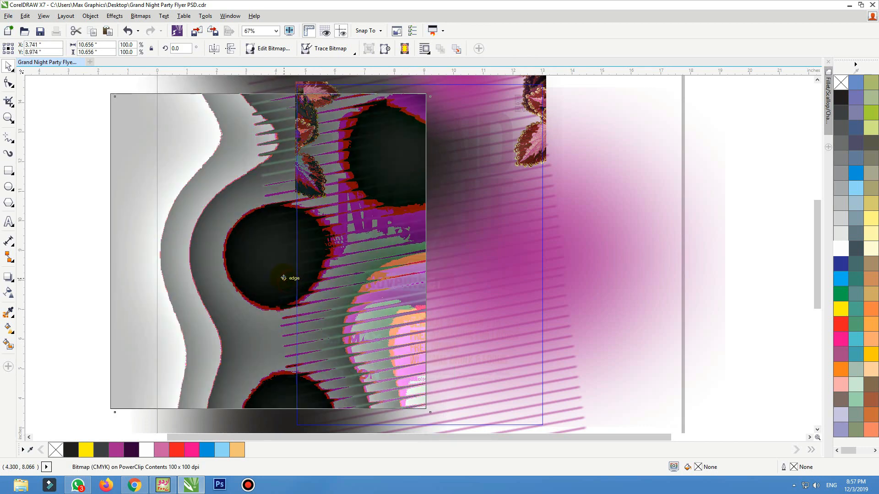
click(662, 226)
ctrl+click(756, 192)
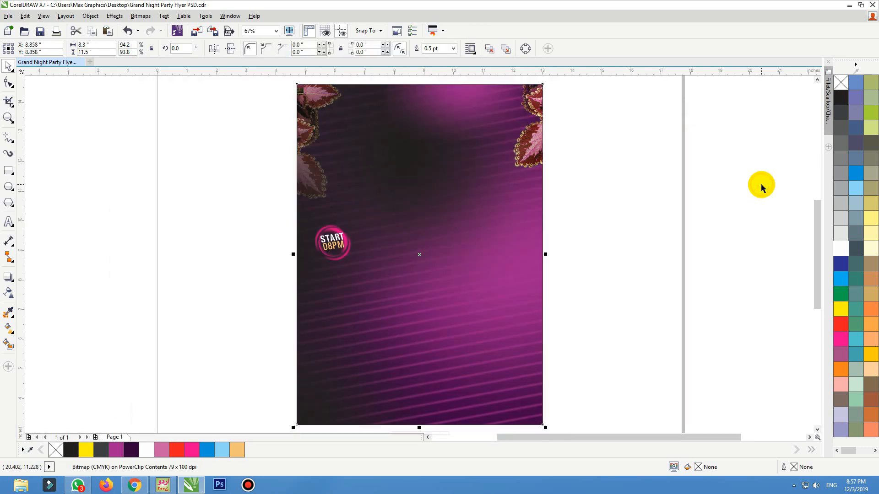
click(720, 191)
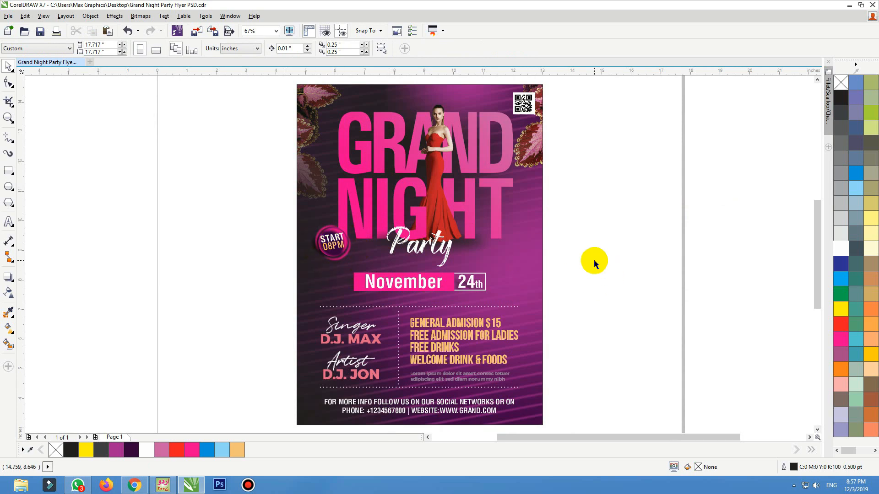
scroll(586, 266, down, 3)
scroll(563, 294, up, 3)
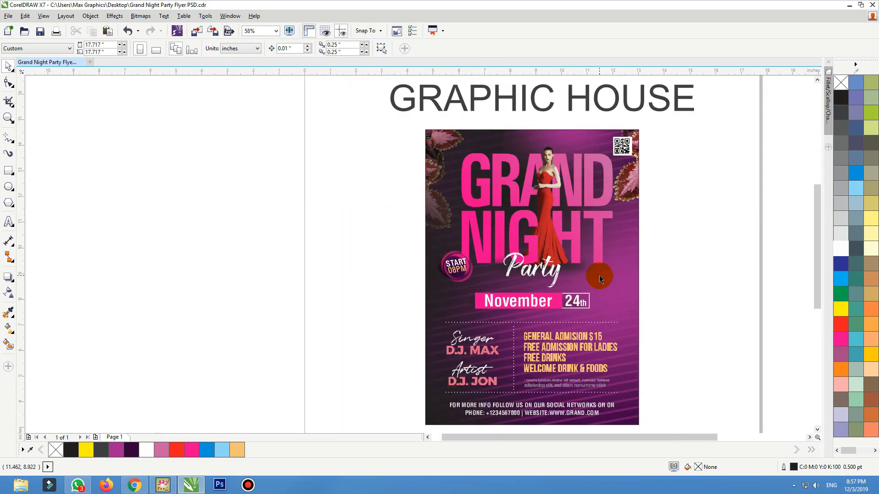